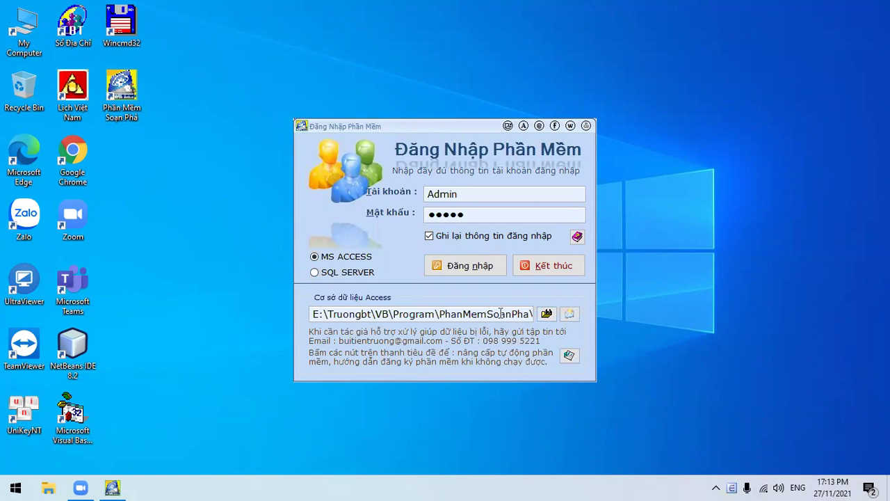
Choose the Access database DB_GiaPha.mdb in the PhanMemSoanPha folder and log in with the saved account
click(547, 313)
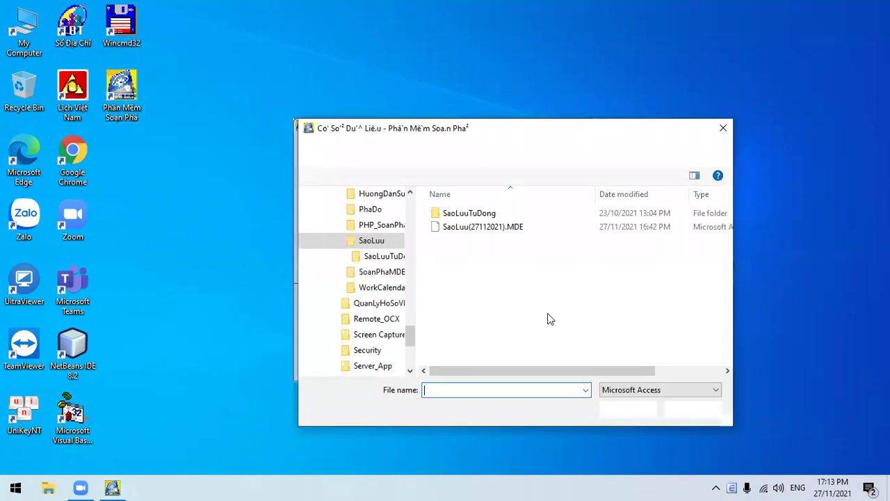
click(428, 151)
scroll(527, 334, down, 3)
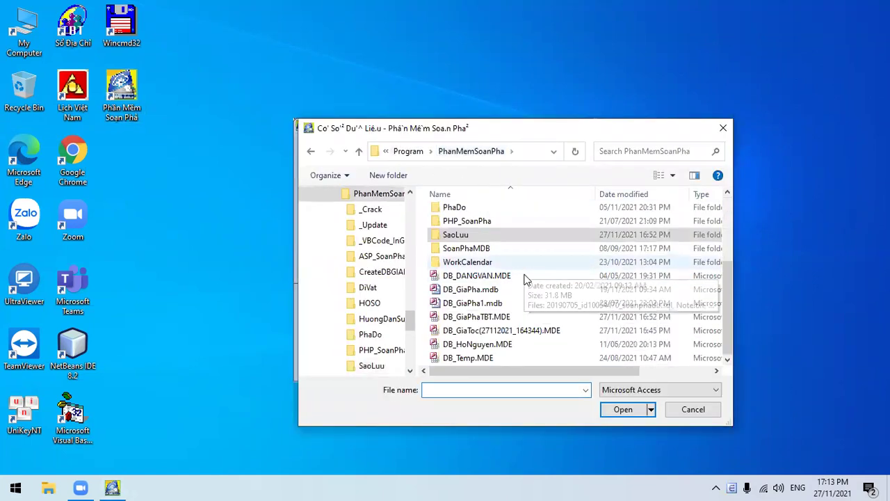
click(478, 289)
click(627, 409)
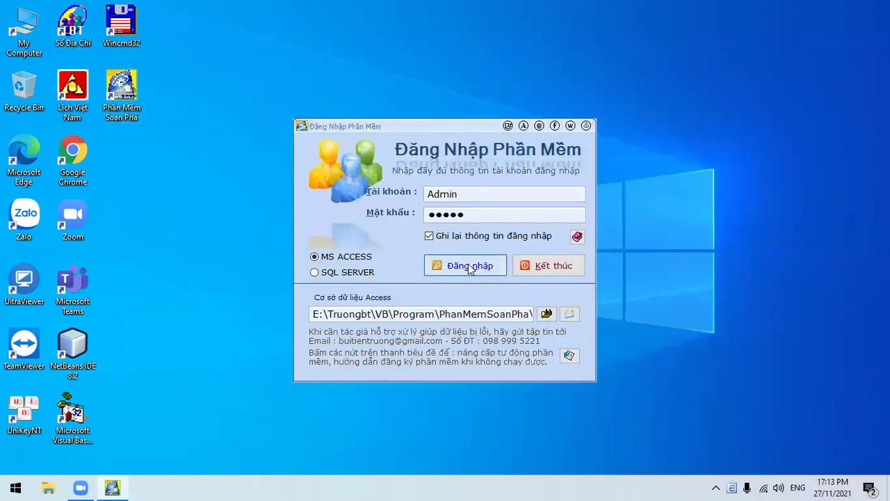
key(Return)
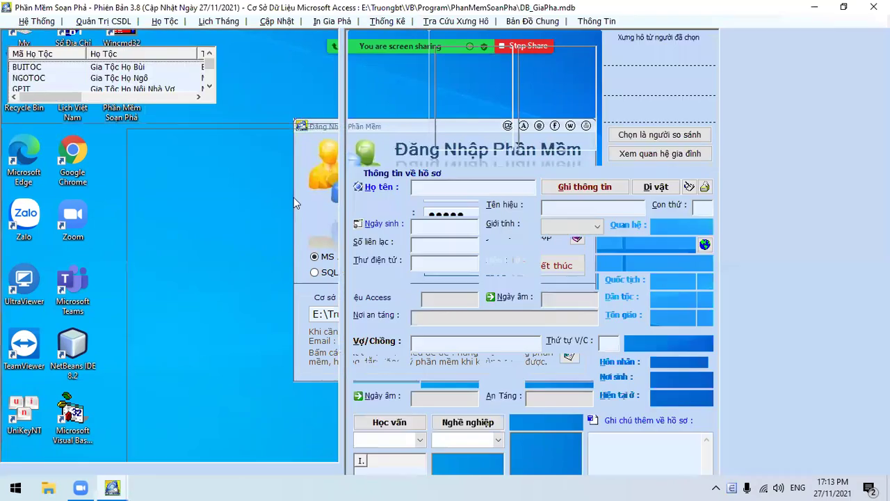
click(540, 287)
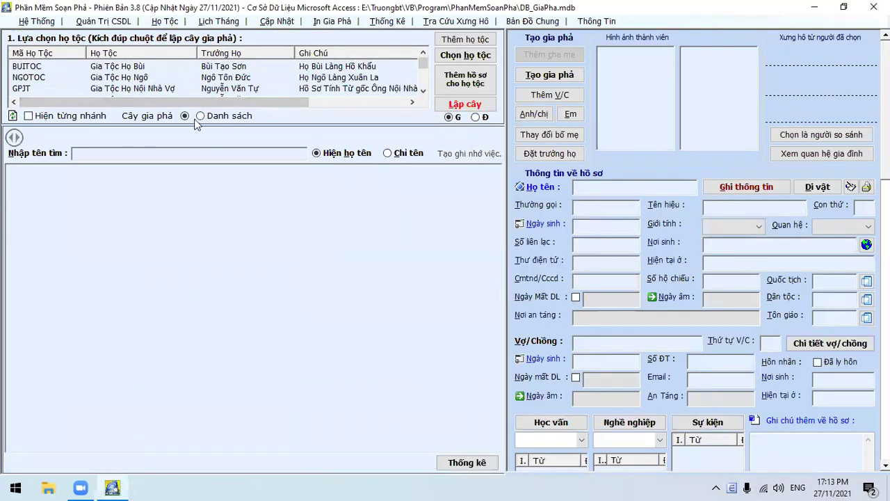
Back up the entire data of the clan GPJT (Gia Tộc Họ Nội Nhà Vợ)
click(177, 88)
click(151, 24)
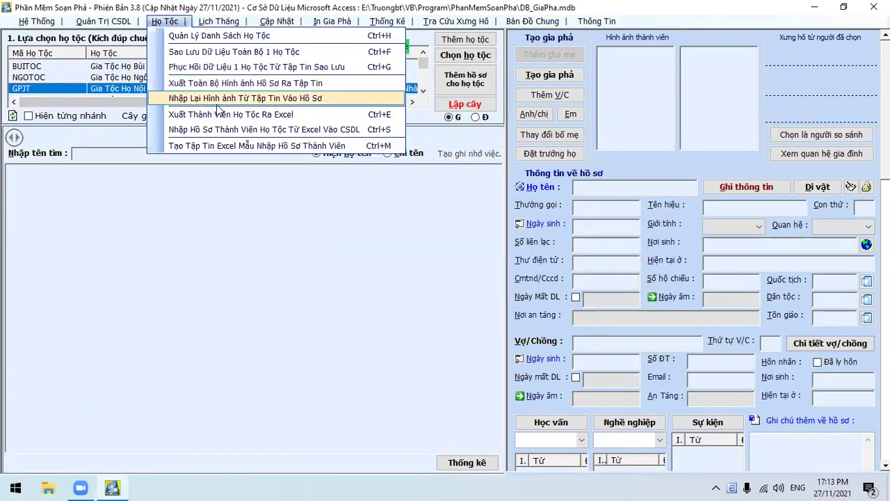
click(206, 51)
click(482, 287)
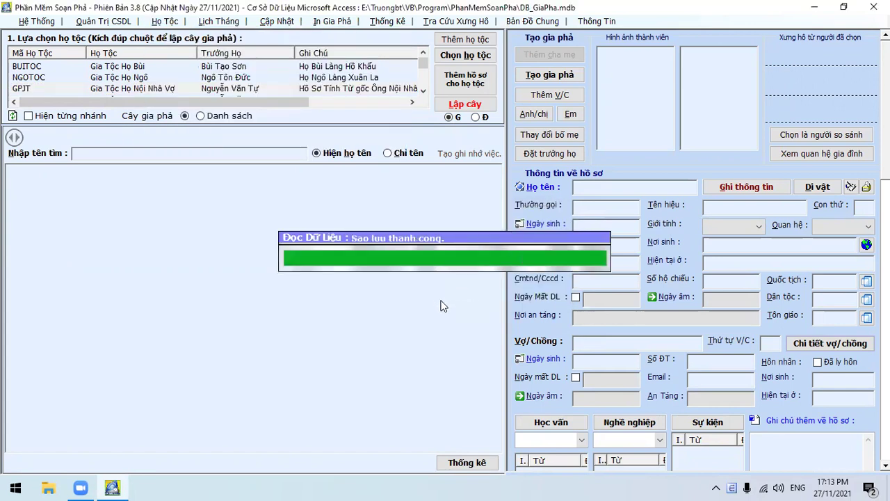
click(546, 292)
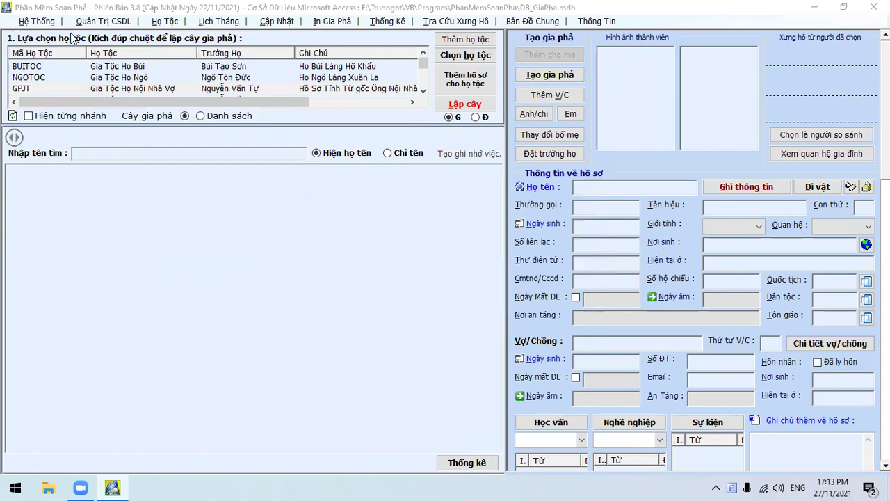
Log out of the DB_GiaPha.mdb database and return to the login window
click(39, 21)
click(70, 35)
click(479, 286)
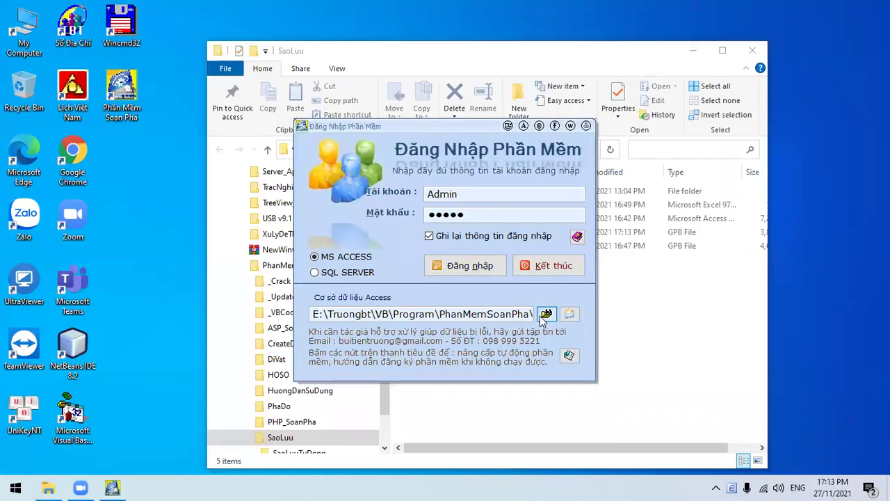
Choose the Access database DB_GiaPhaTBT.MDE and log in with the saved account
click(546, 315)
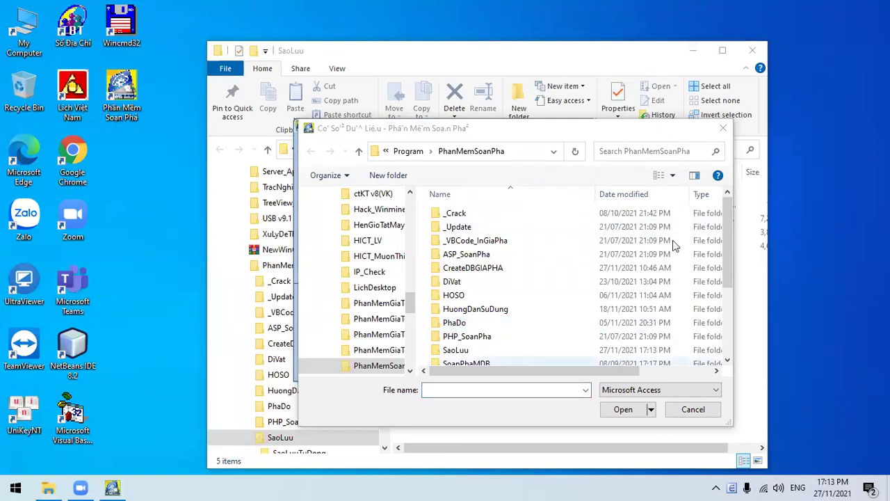
scroll(528, 363, down, 3)
click(477, 316)
click(623, 410)
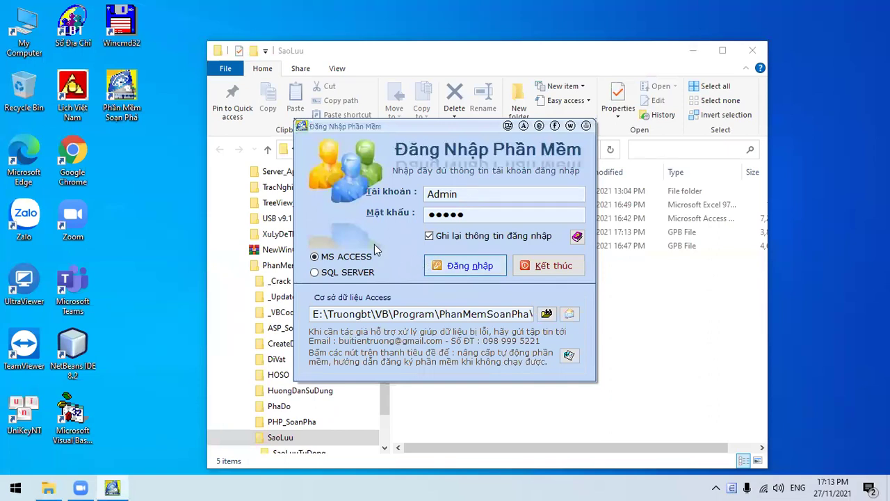
key(Return)
click(521, 287)
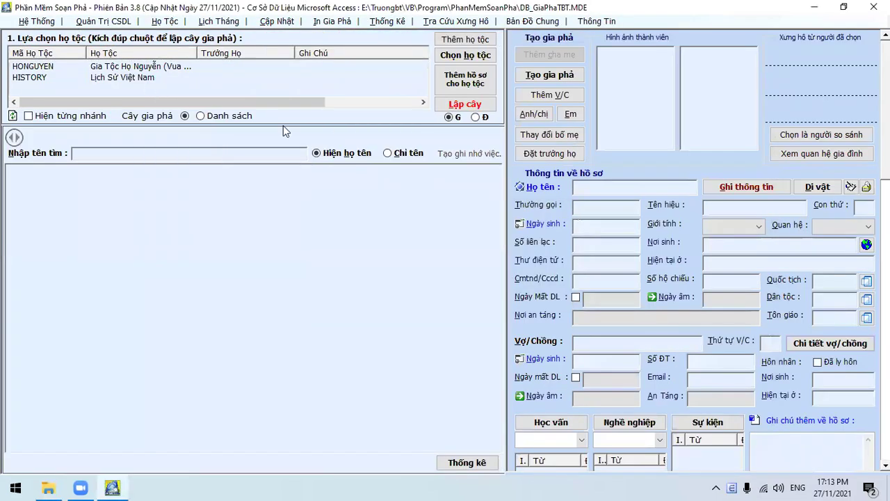
Restore one clan's data into this database from the backup file in the SaoLuu folder
click(164, 20)
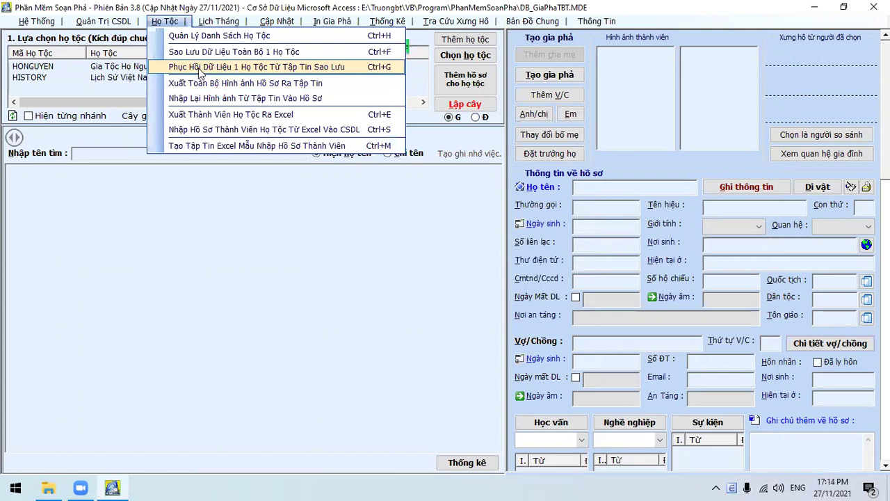
click(208, 67)
scroll(334, 160, down, 3)
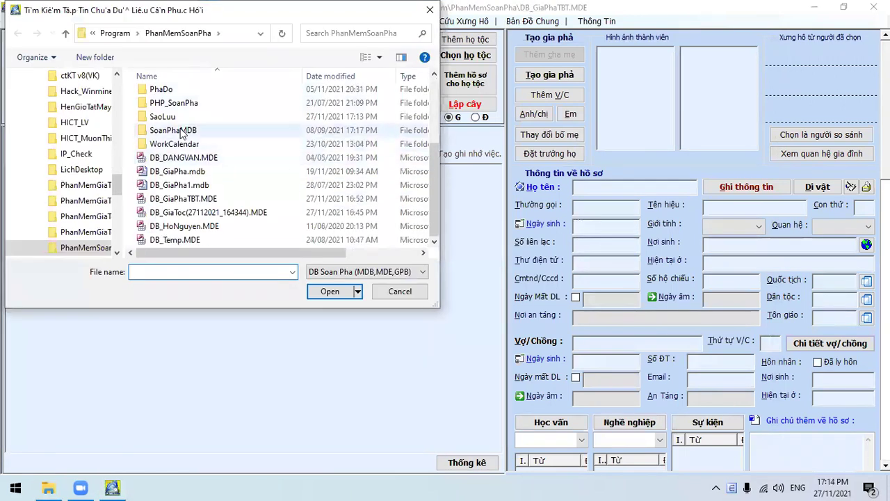
double_click(174, 122)
click(209, 136)
click(175, 123)
click(325, 295)
click(481, 289)
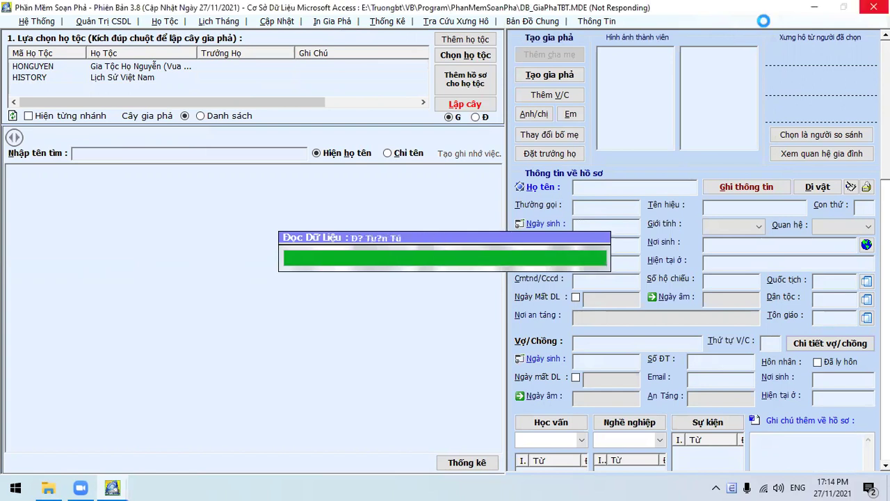
Build the family tree of the GPJT clan, collapse the first third-generation branch, and select the root couple
double_click(70, 88)
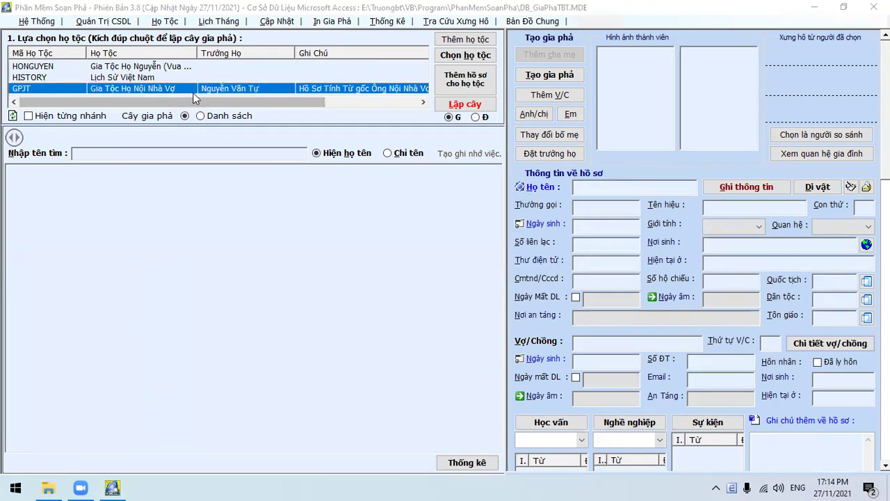
click(485, 293)
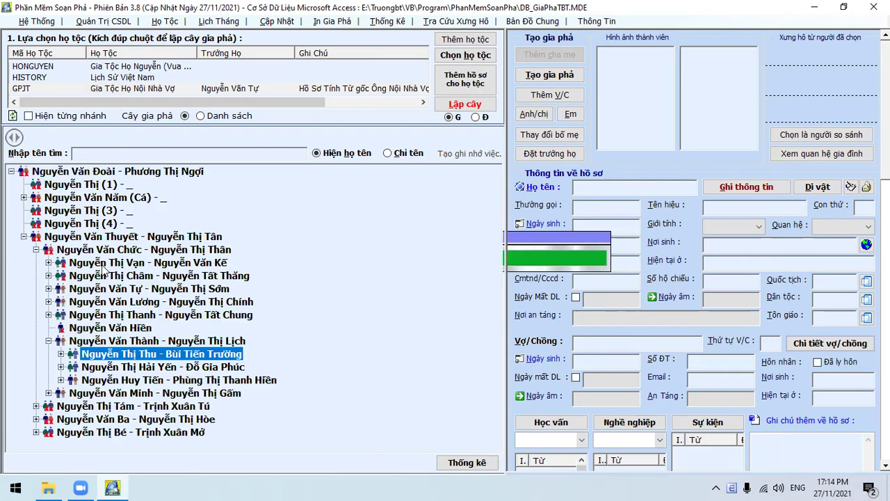
click(46, 250)
click(34, 251)
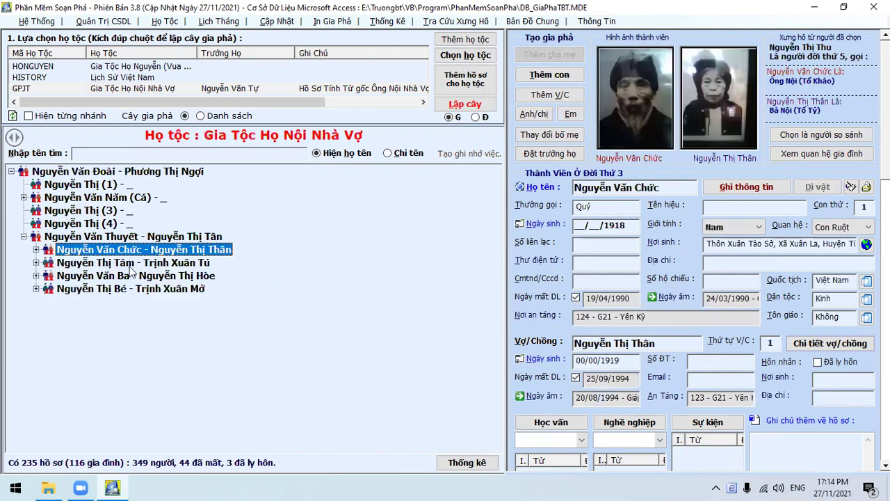
click(108, 172)
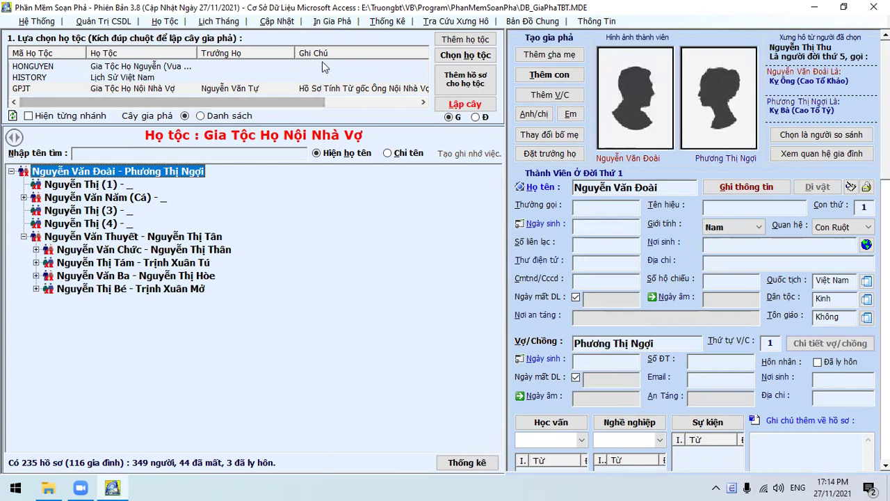
Open the clan's monthly birthday and death-anniversary calendar and switch it to the date 27/12/2021
click(126, 26)
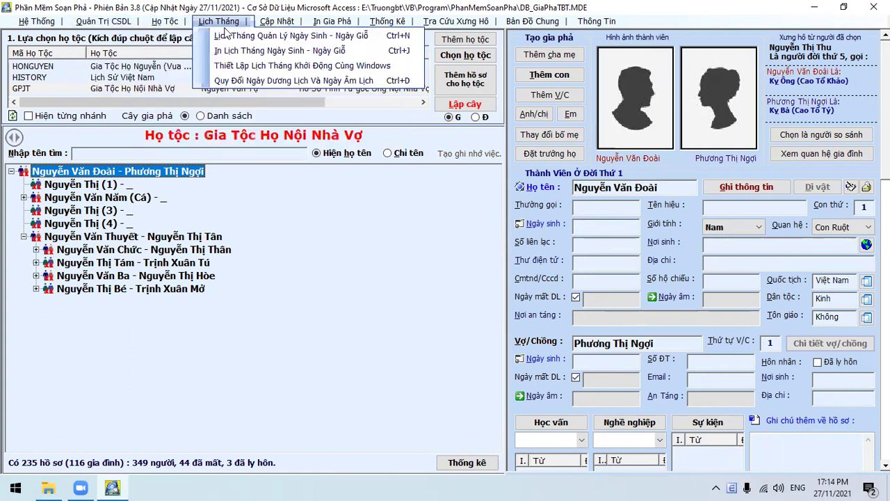
click(225, 36)
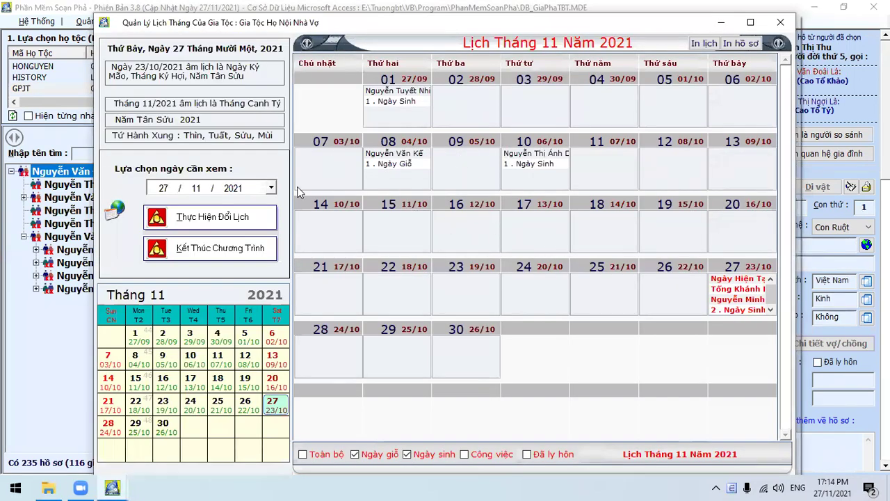
click(271, 188)
click(282, 209)
click(177, 302)
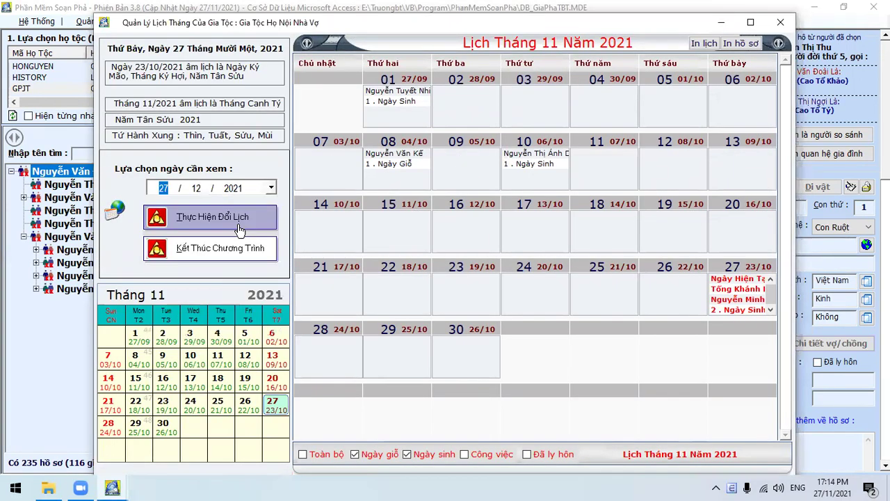
click(239, 228)
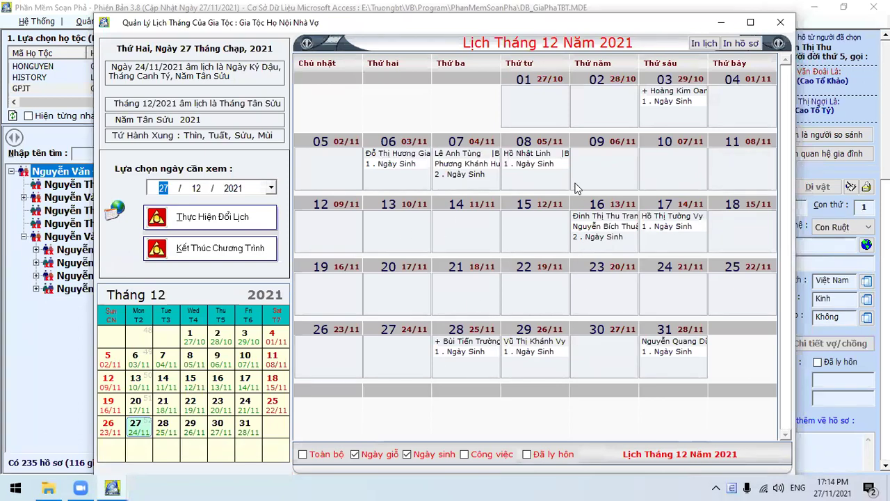
Print the December 2021 calendar to a web (HTML) file
click(704, 44)
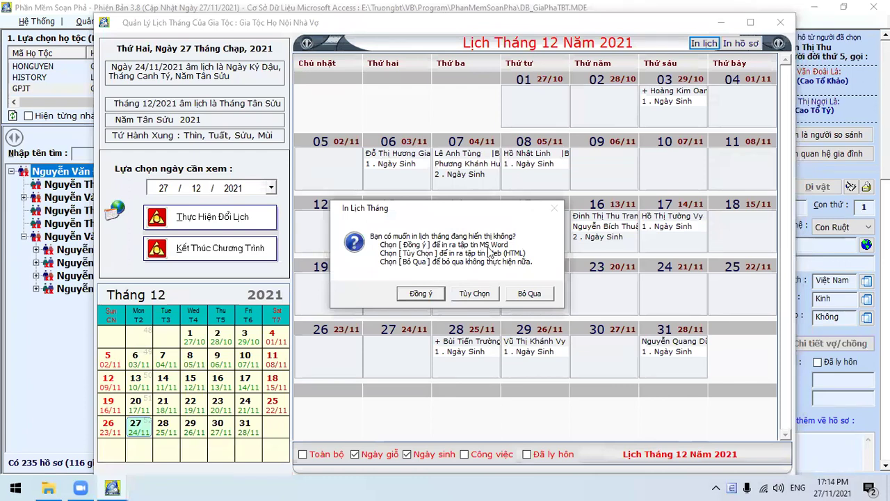
click(473, 294)
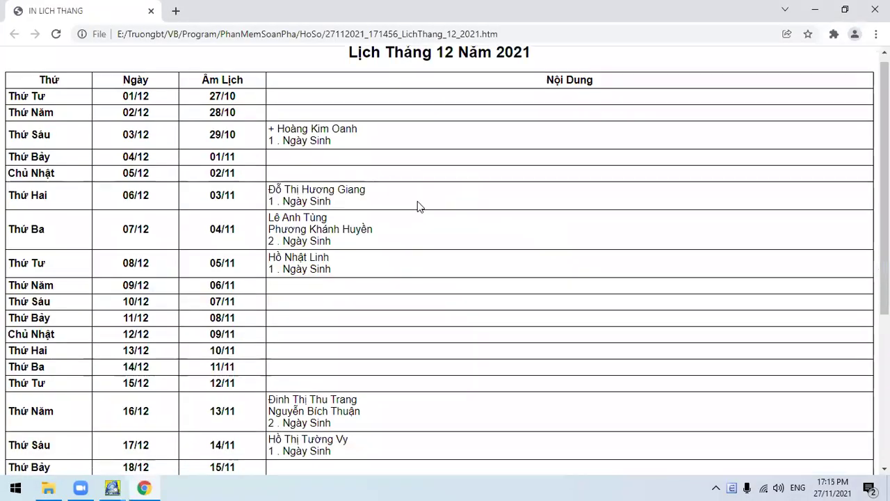
Look through the birthday entries in the exported December 2021 page, closing it and the calendar when finished
scroll(417, 207, down, 3)
scroll(420, 211, up, 3)
scroll(421, 218, down, 3)
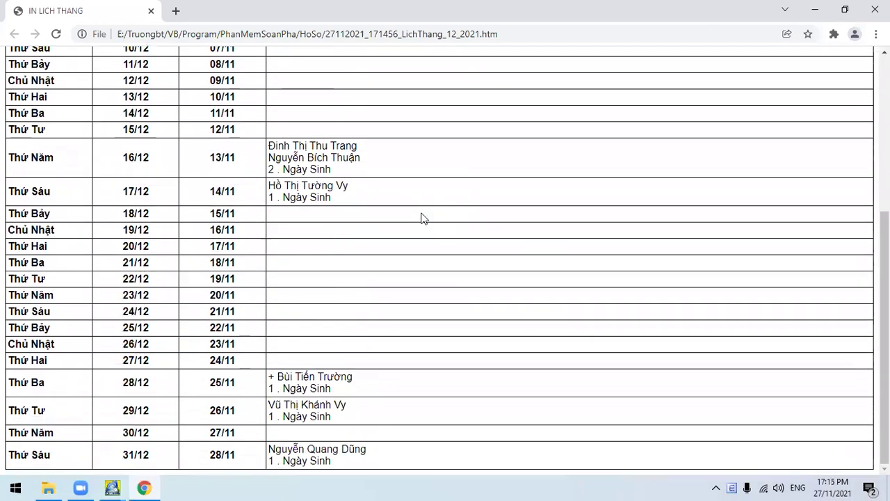
double_click(136, 191)
scroll(136, 191, up, 5)
click(262, 234)
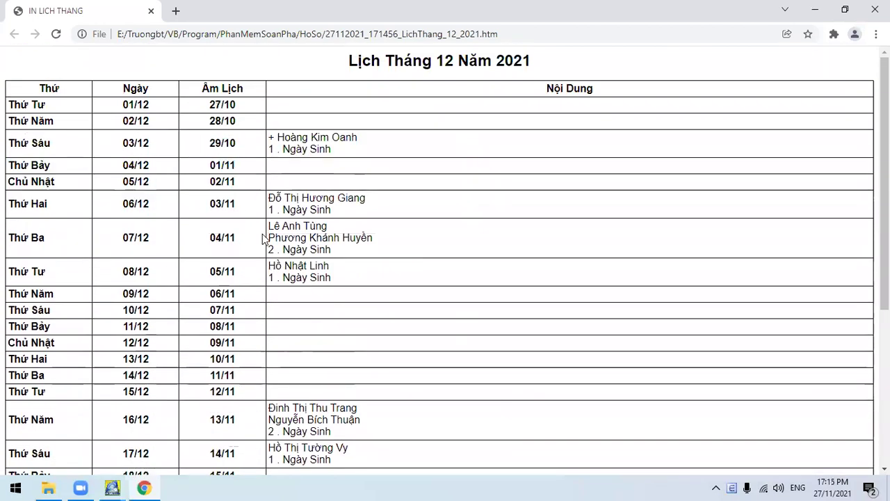
scroll(262, 234, down, 5)
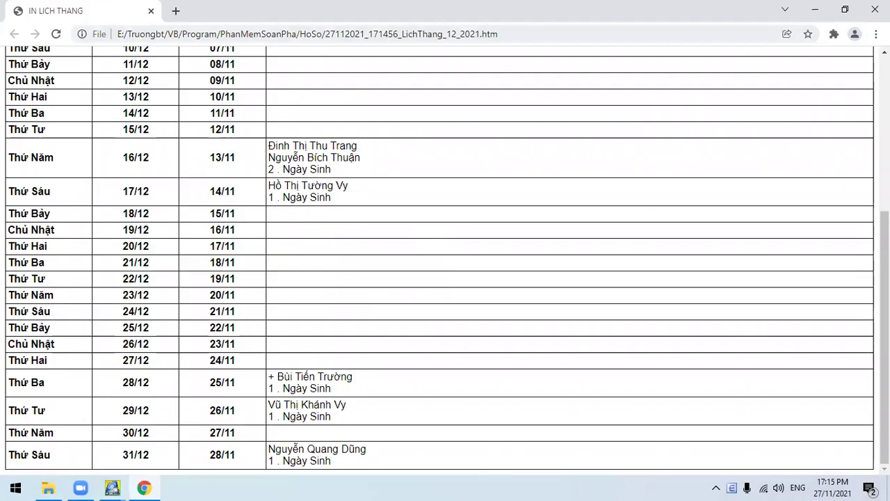
click(874, 9)
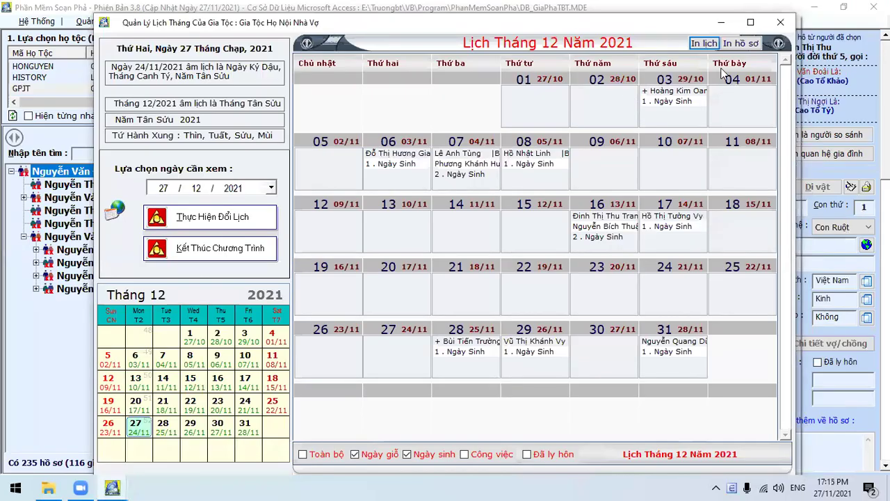
click(781, 22)
Open the birthday and death-anniversary calendar printing, find the current clan's birthdays, and export them as a birthday calendar in Word
click(211, 24)
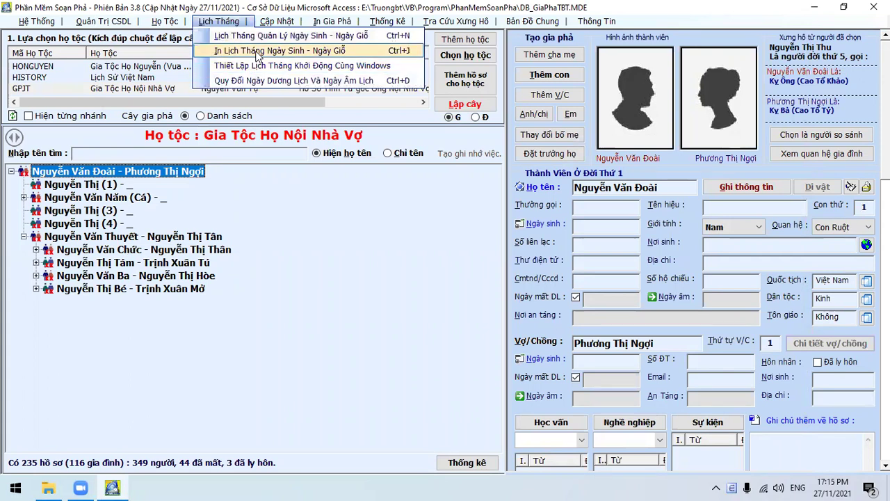
click(257, 55)
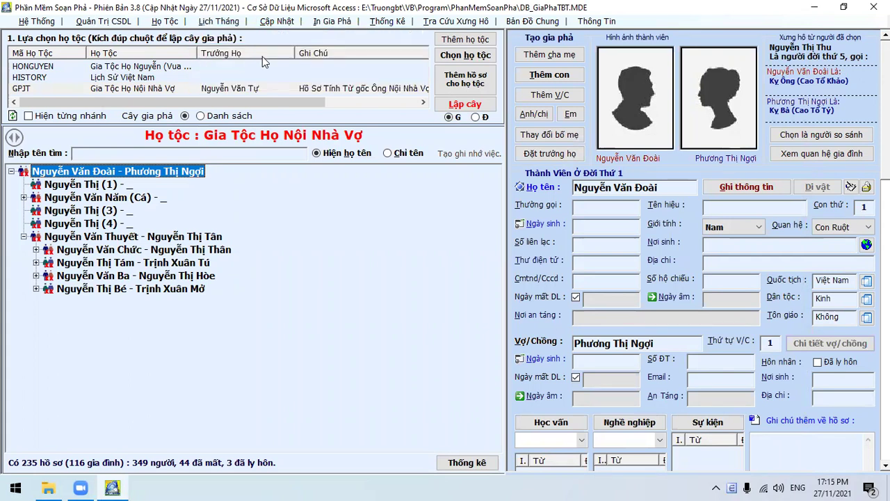
click(197, 64)
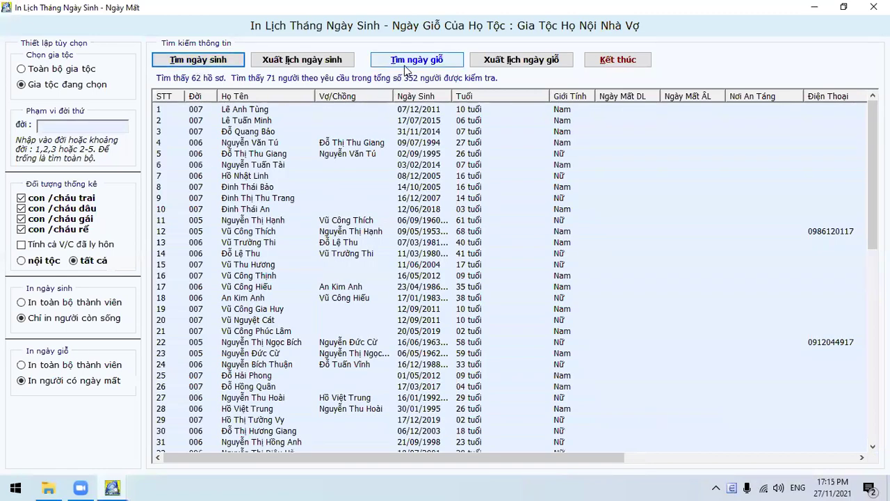
click(303, 60)
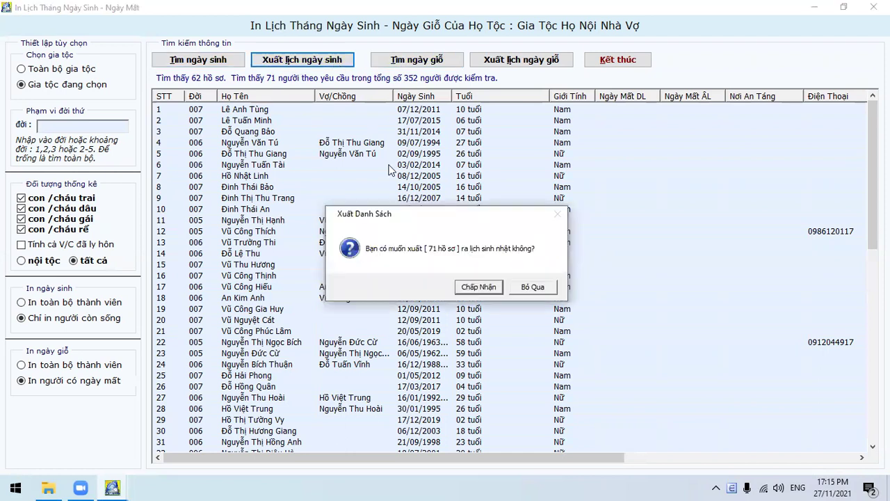
click(478, 287)
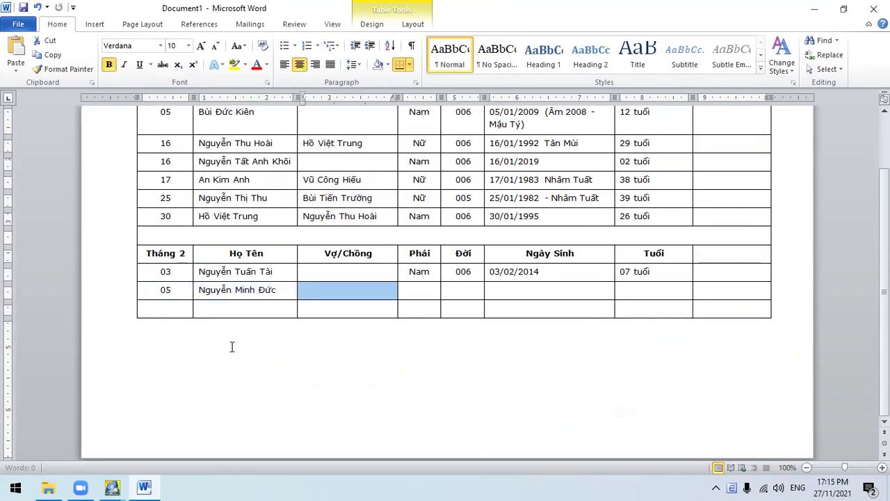
mouse_move(113, 487)
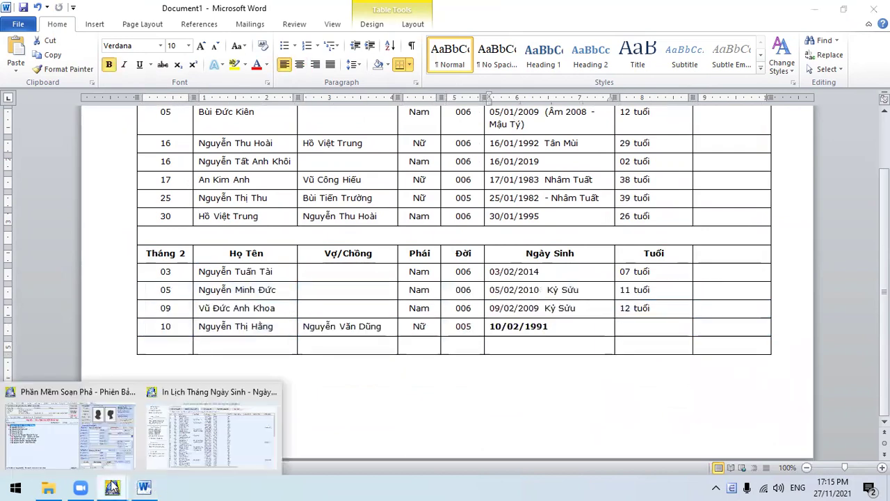
Compare the exported birthday calendar in Word with the list in the calendar printing window, then close the document and the resulting error message
click(234, 394)
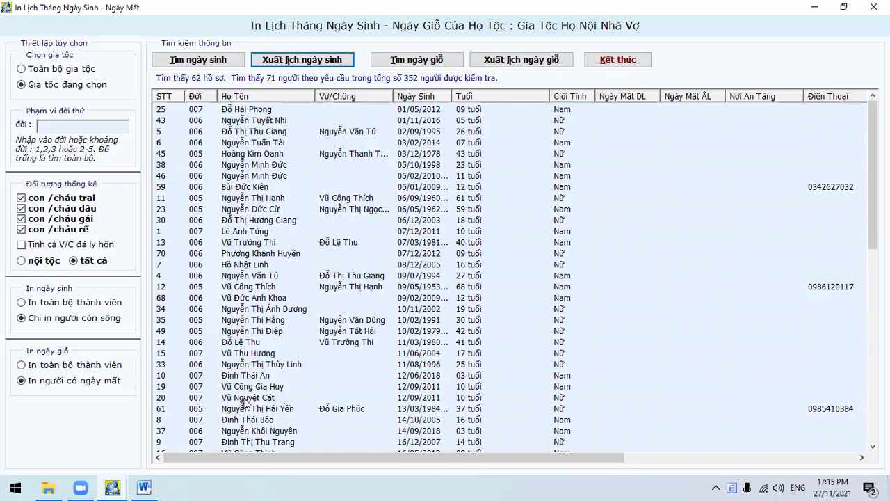
click(144, 487)
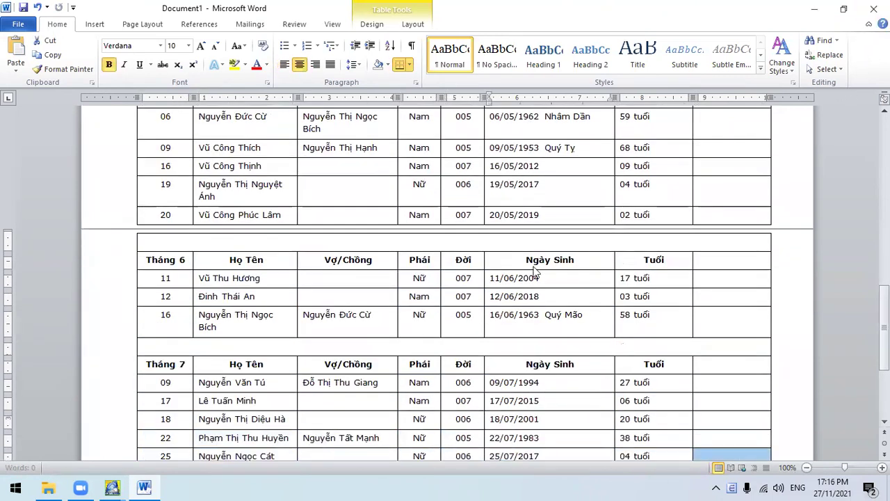
click(873, 9)
click(448, 262)
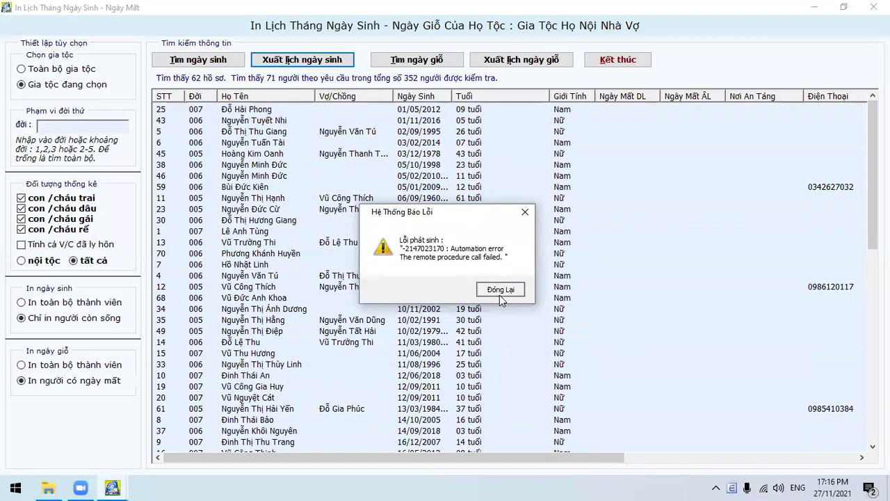
click(500, 289)
Find the current clan's death anniversaries for con/cháu trai only, leaving out con/cháu dâu, con/cháu gái and con/cháu rể
click(431, 61)
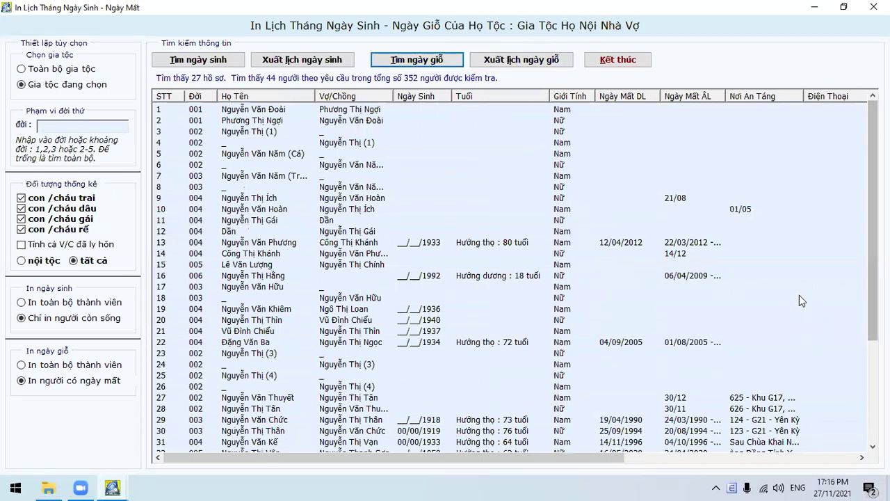
click(59, 229)
click(59, 219)
click(80, 208)
click(392, 58)
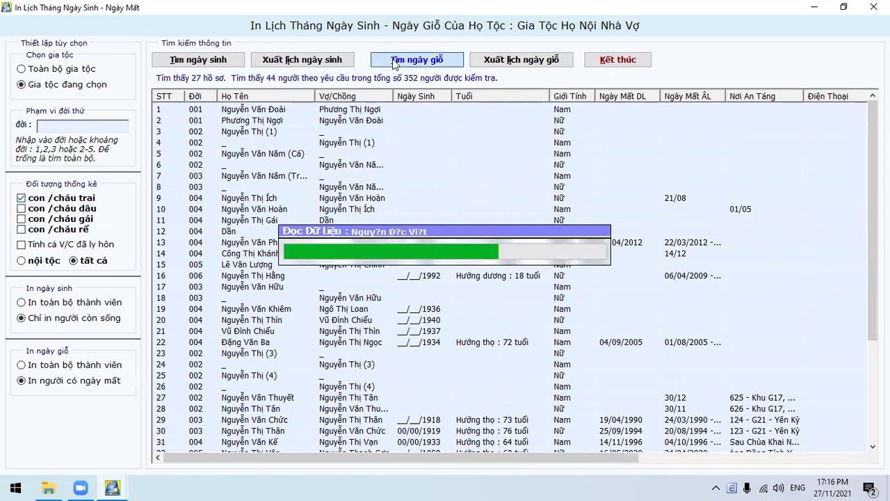
Export the found death anniversaries as a death-anniversary calendar in Word and bring up the document
click(491, 60)
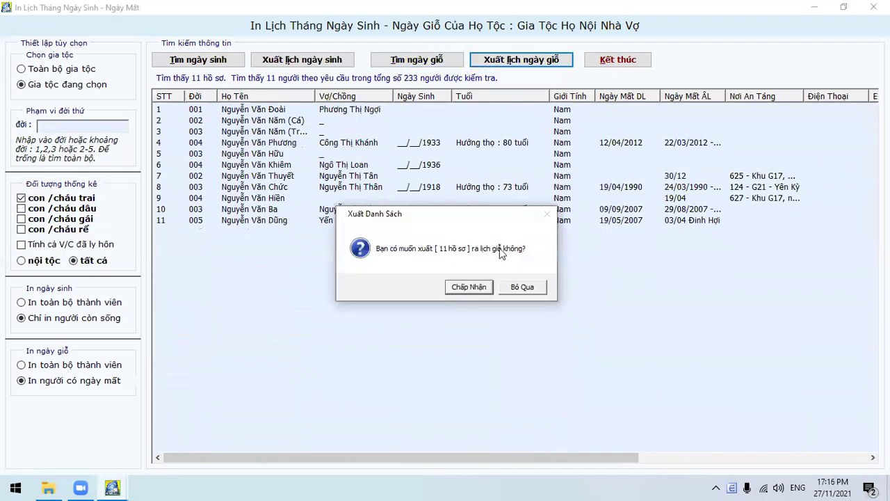
click(478, 287)
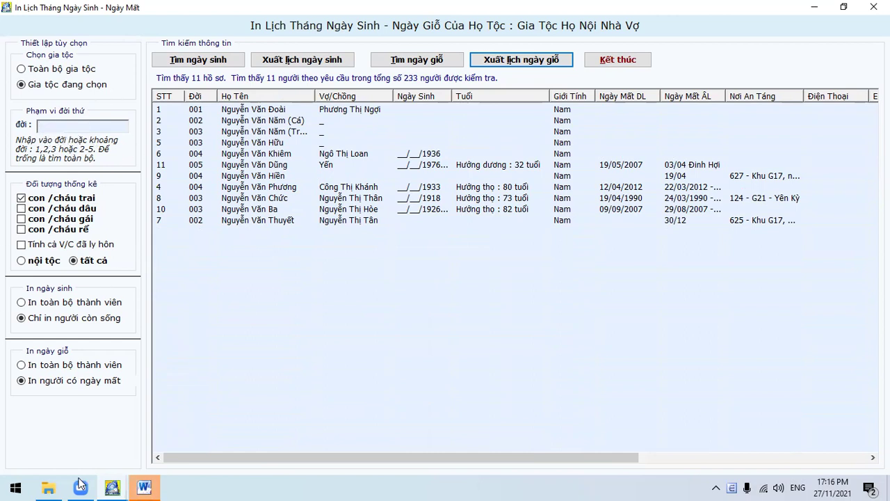
click(154, 486)
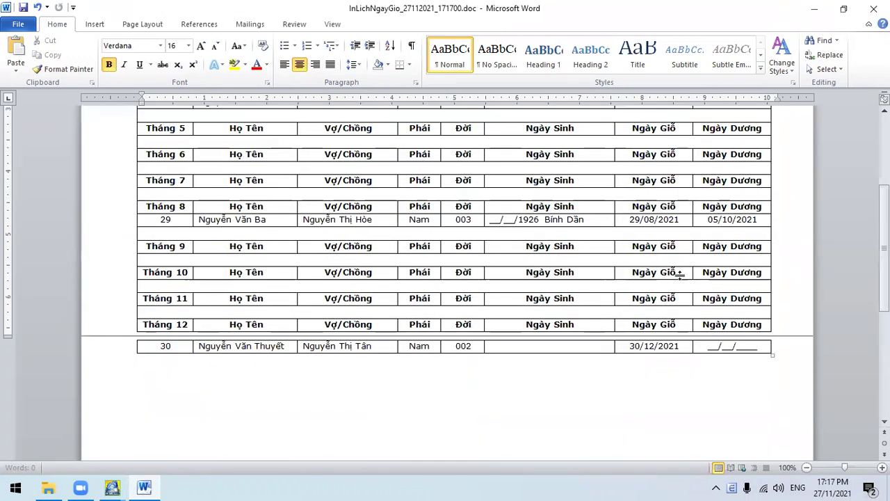
Examine the Ngày Giỗ and Ngày Dương dates in the exported calendar, then close the document and the calendar printing window
drag(707, 160, 759, 162)
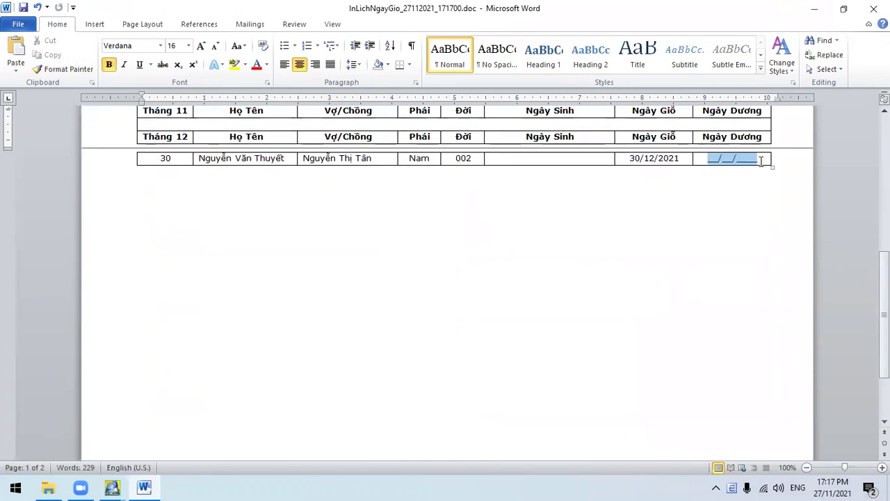
drag(681, 159, 626, 161)
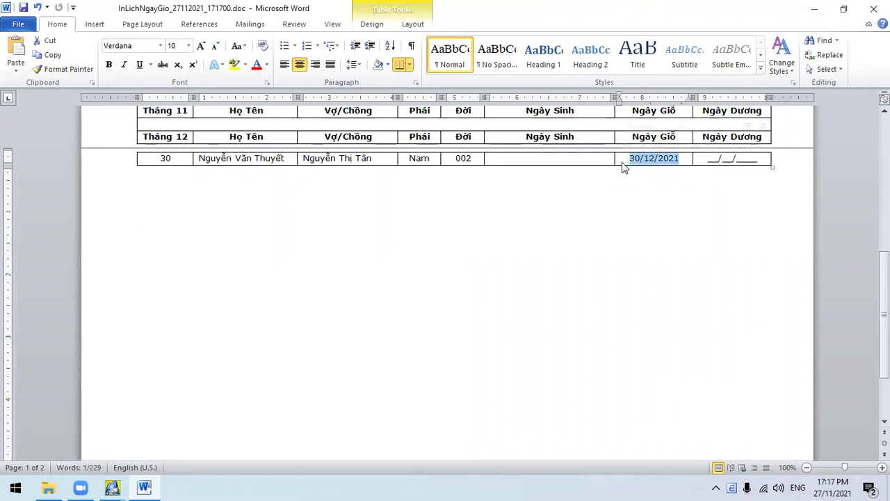
scroll(739, 178, up, 3)
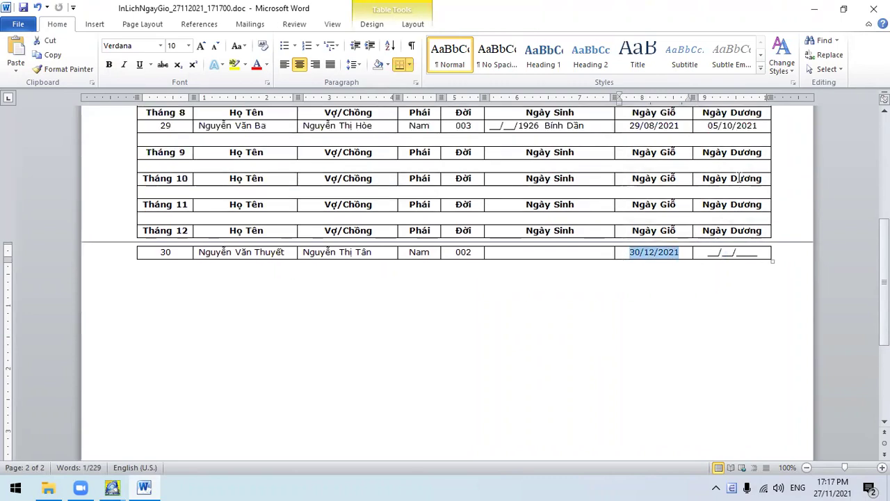
scroll(756, 217, up, 9)
drag(713, 224, 755, 382)
scroll(755, 382, down, 3)
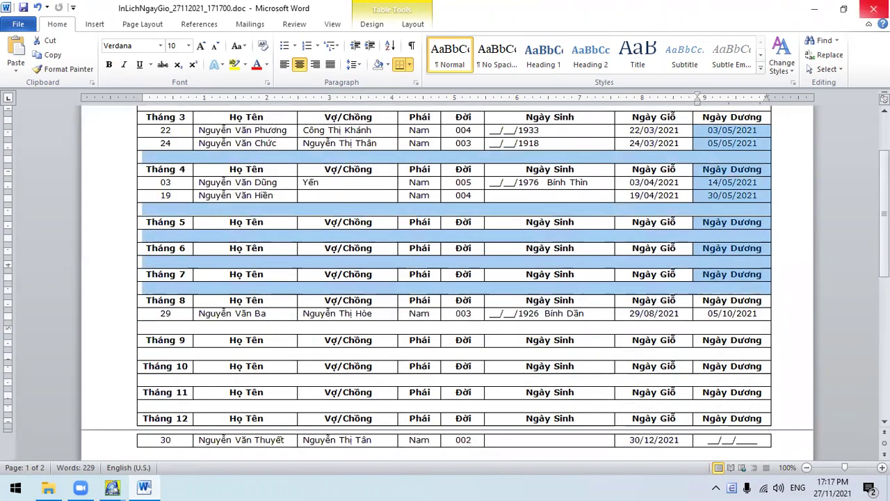
click(874, 8)
click(627, 58)
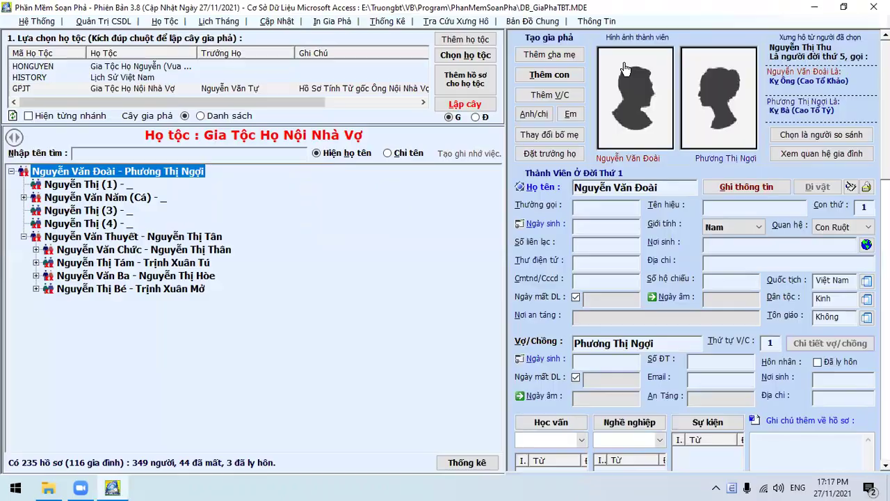
Select the second-generation couple whose husband is the fifth child and open the print options for their record
click(217, 21)
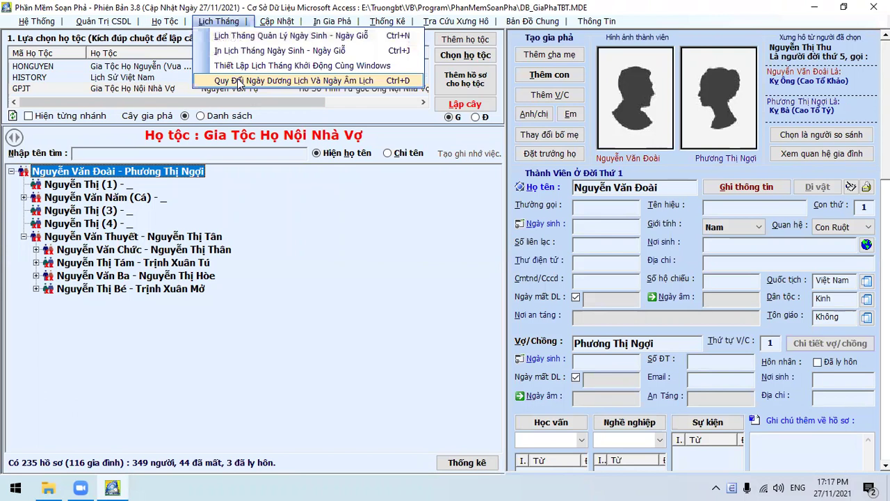
mouse_move(332, 21)
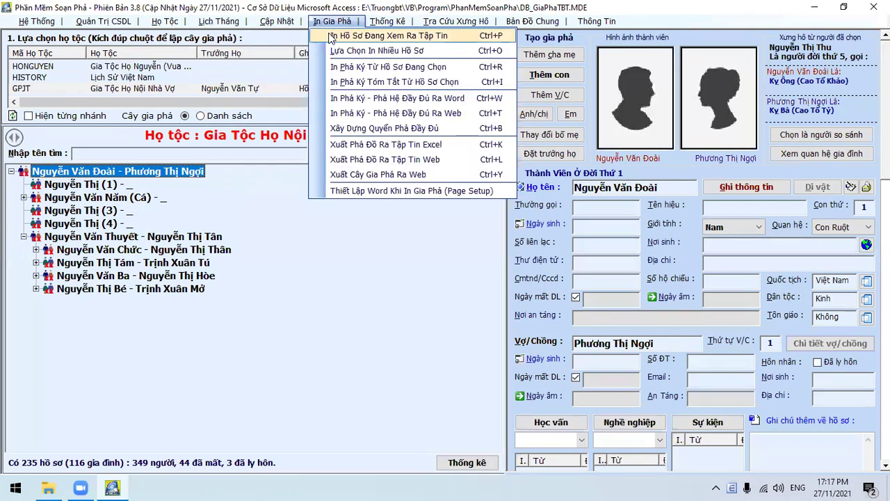
click(193, 237)
click(193, 237)
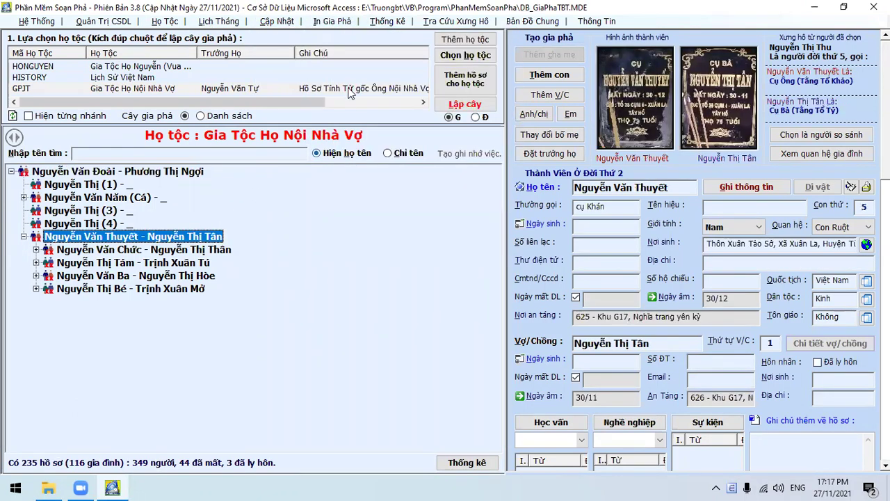
click(341, 26)
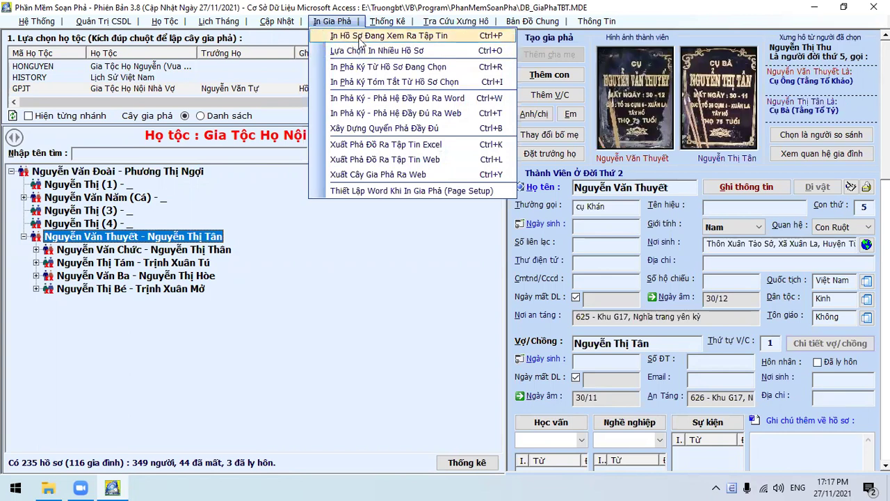
click(361, 36)
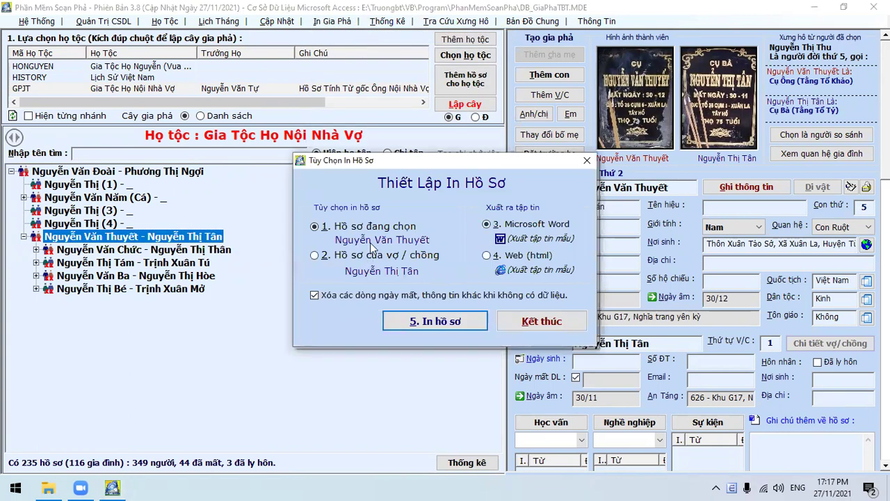
Print the selected member's record to Microsoft Word without removing the empty death-date and information lines, then close the document and print options
click(537, 224)
click(525, 259)
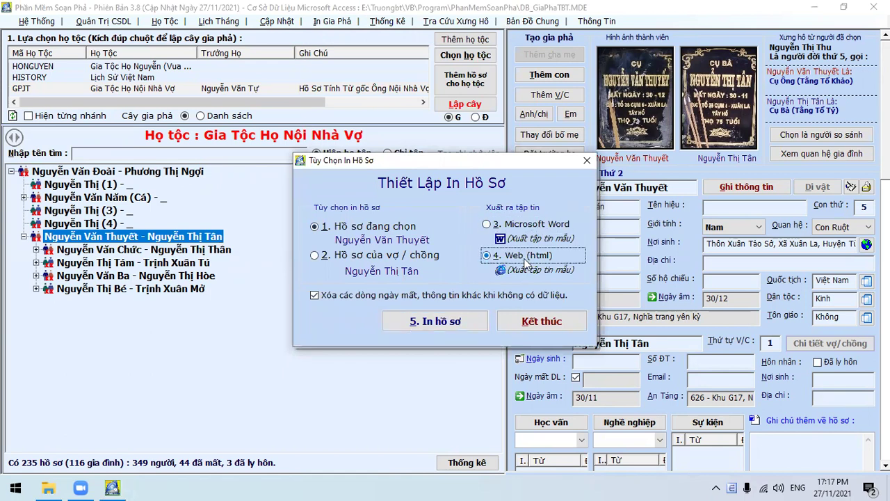
click(527, 229)
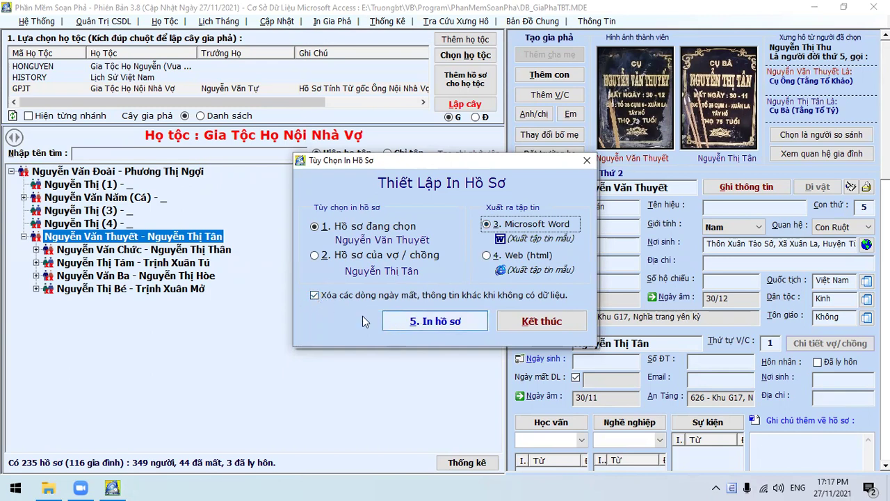
click(337, 298)
click(431, 323)
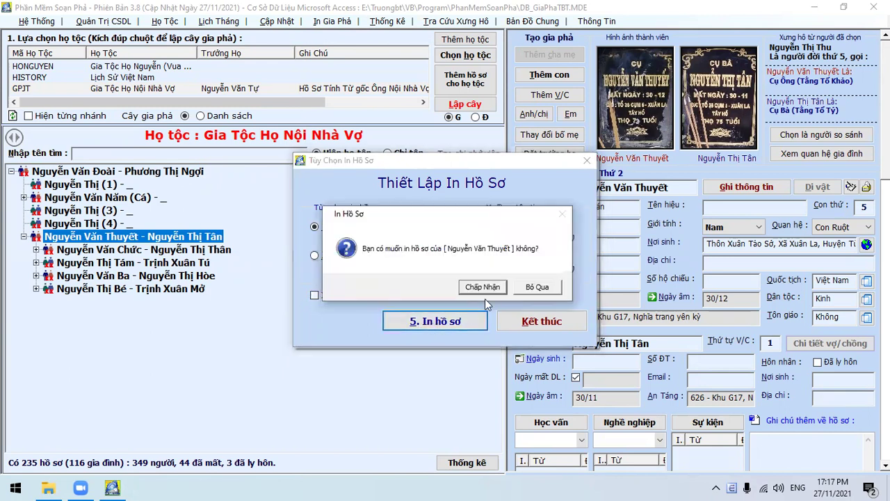
click(483, 287)
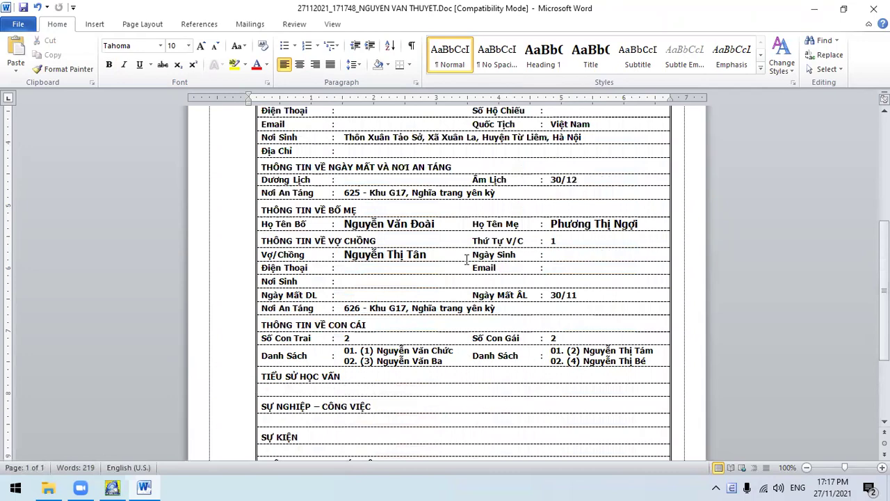
click(874, 8)
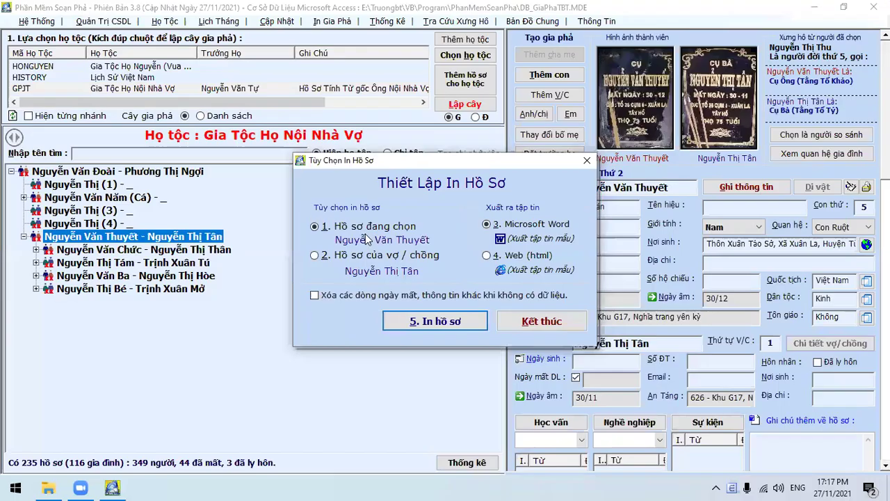
click(527, 335)
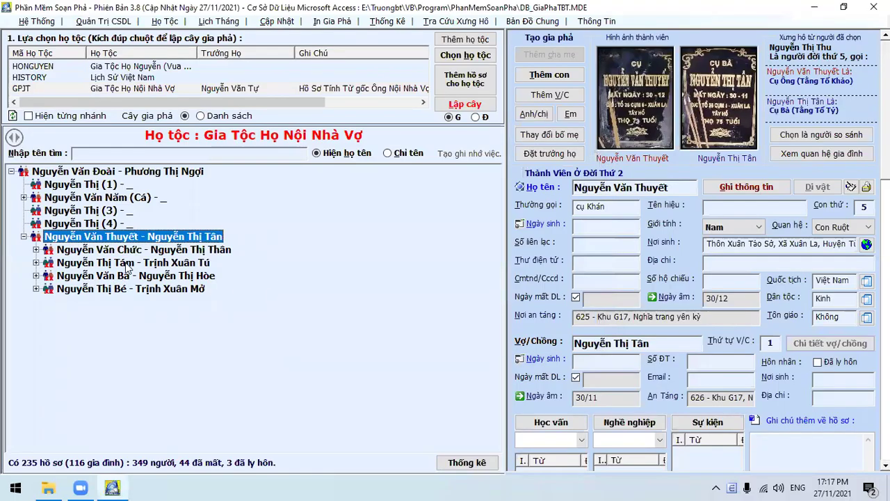
Expand the third-generation eldest son's family, select his second child and print that member's record to Microsoft Word
double_click(142, 252)
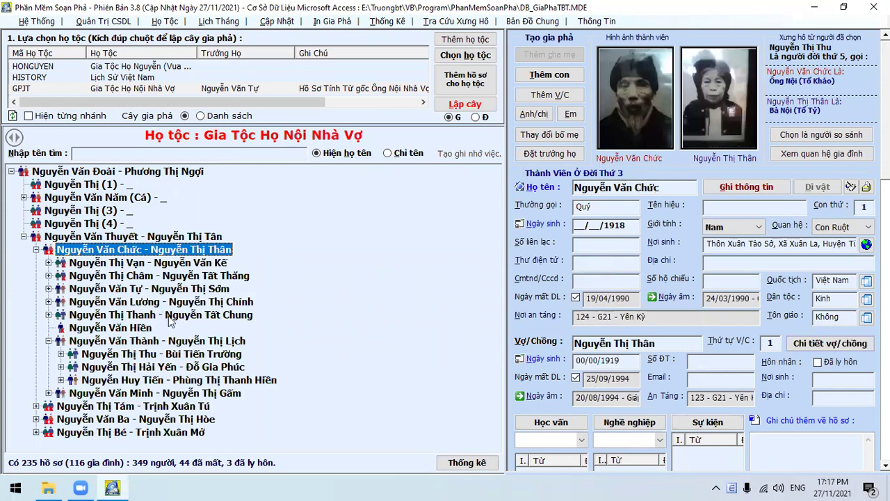
click(154, 277)
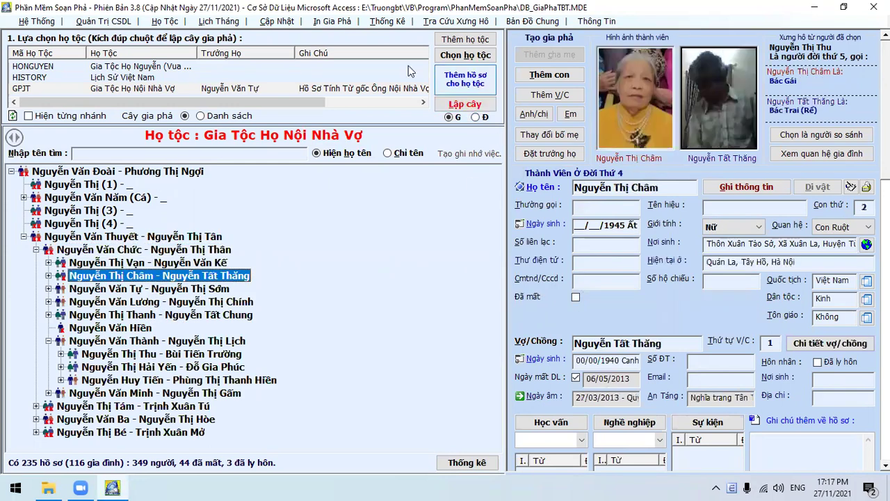
click(334, 22)
click(382, 36)
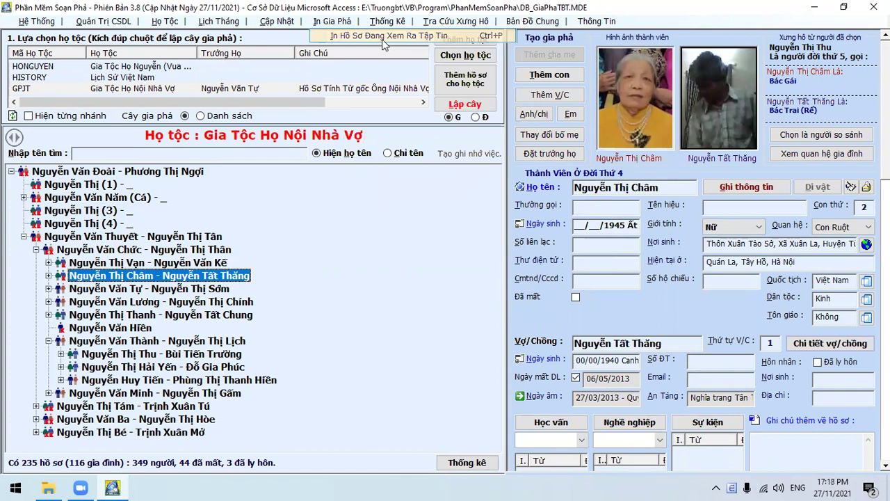
click(433, 322)
click(478, 286)
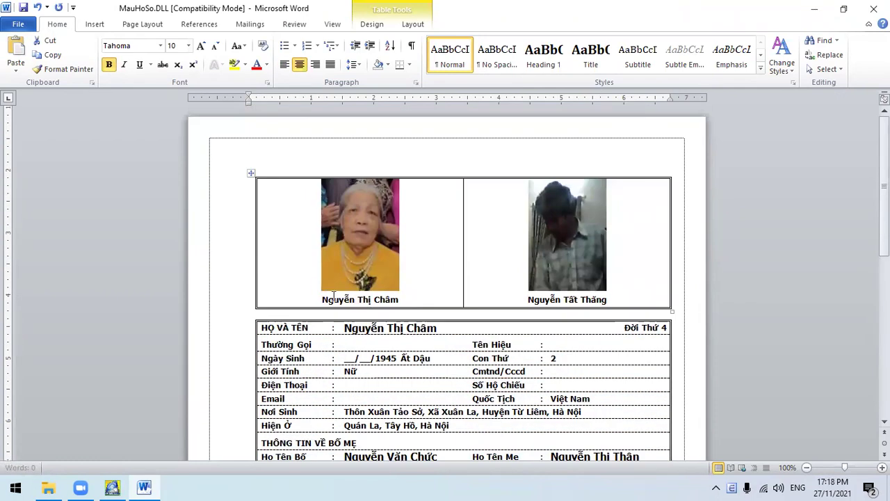
Look through the fourth-generation member's printed record in Word, then close the document and the record print options
scroll(335, 336, down, 3)
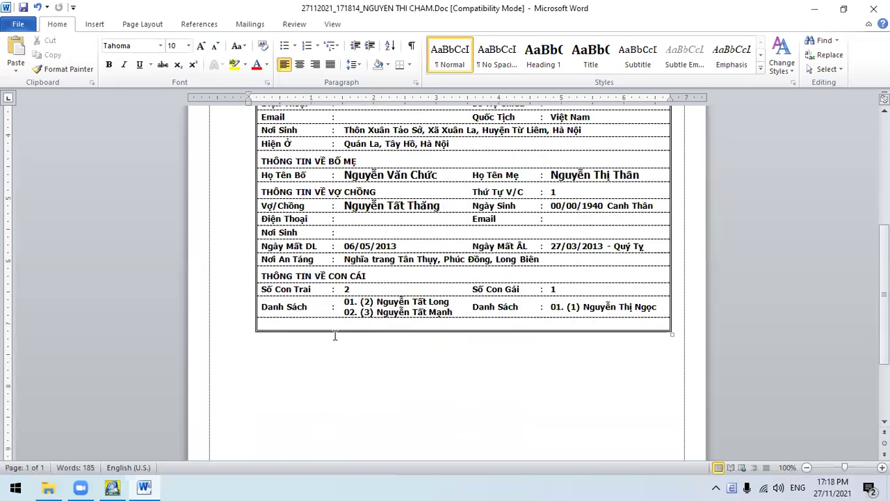
click(874, 7)
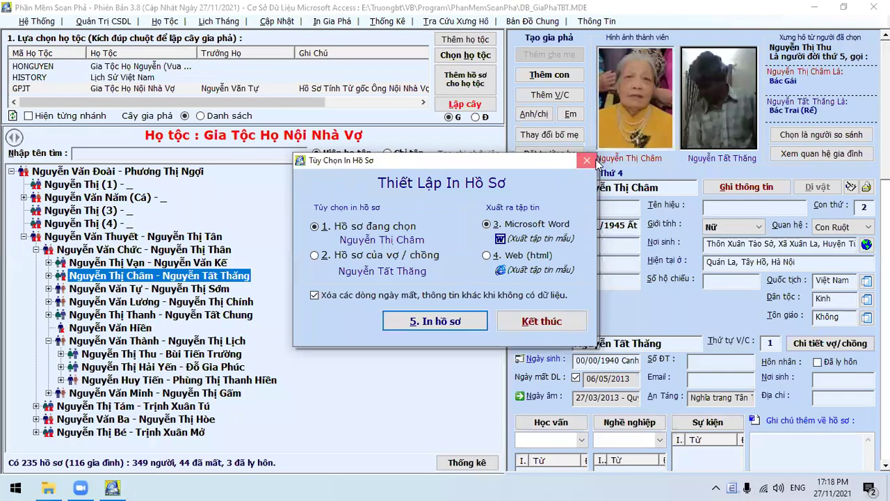
click(587, 161)
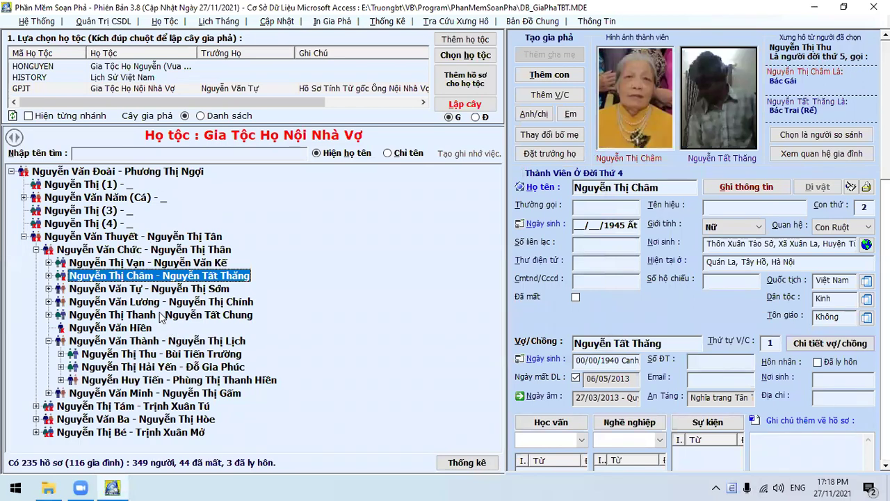
Select the fourth-generation eldest child's record and open the options for printing a genealogy starting from it
click(167, 267)
click(332, 20)
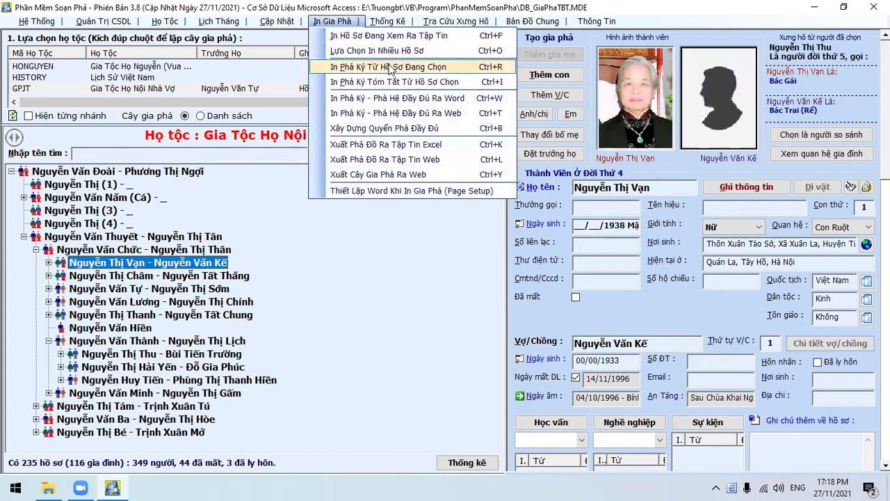
click(390, 68)
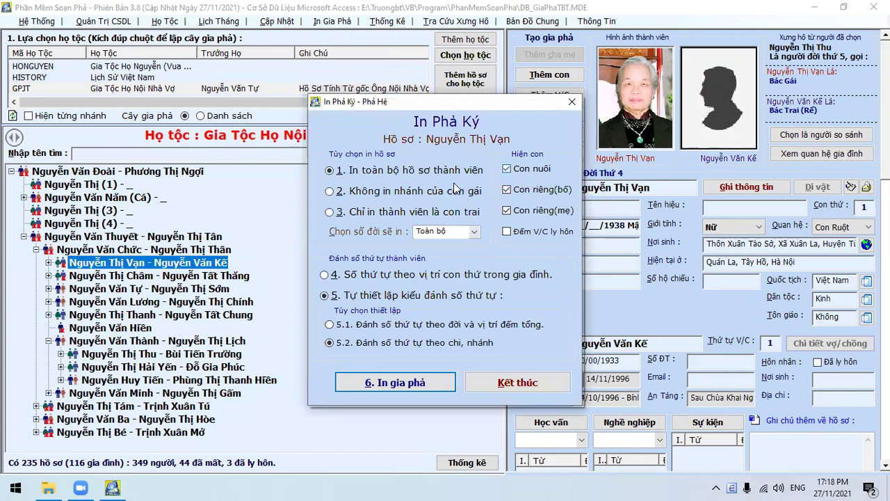
Print the genealogy to Word without daughters' branches, as a summary without member images
click(414, 213)
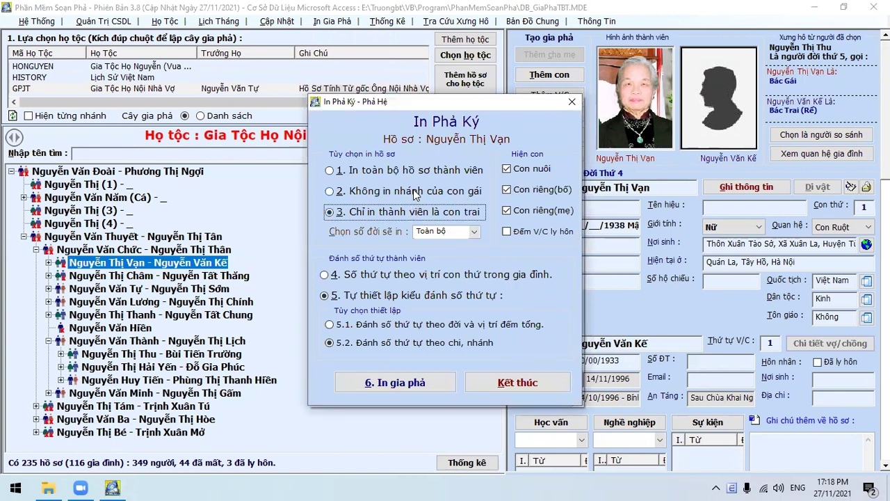
click(416, 190)
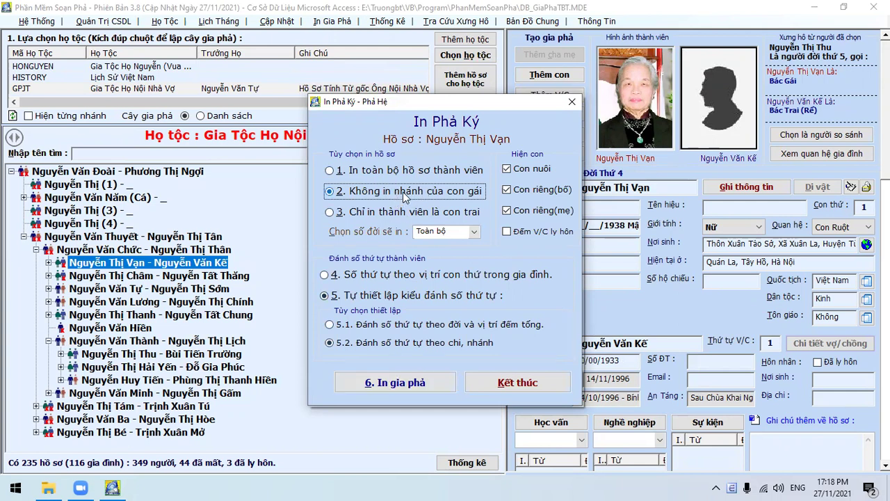
click(406, 172)
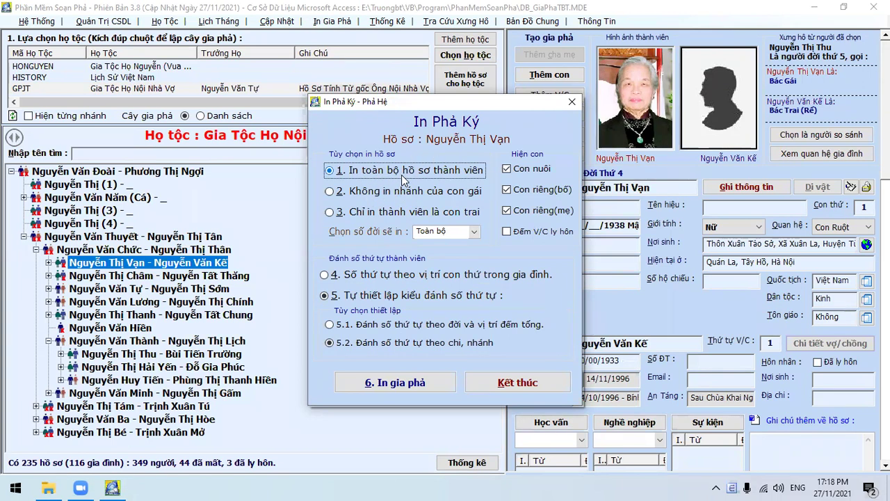
click(411, 194)
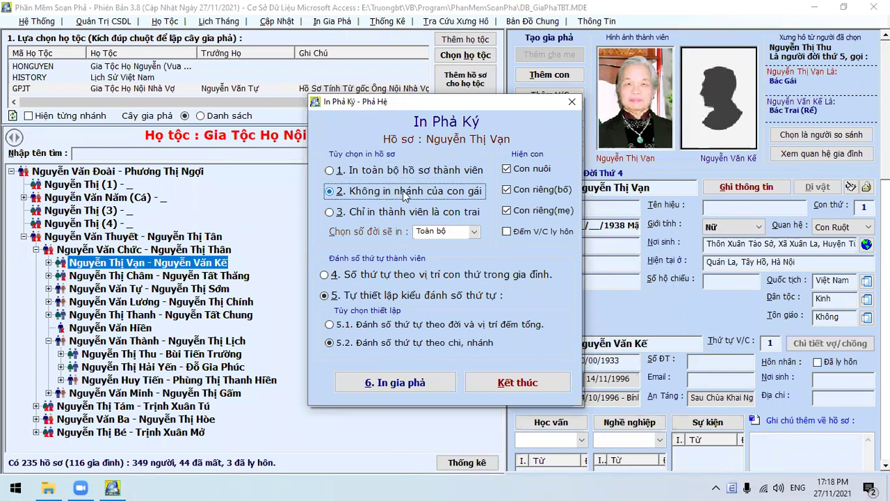
click(403, 215)
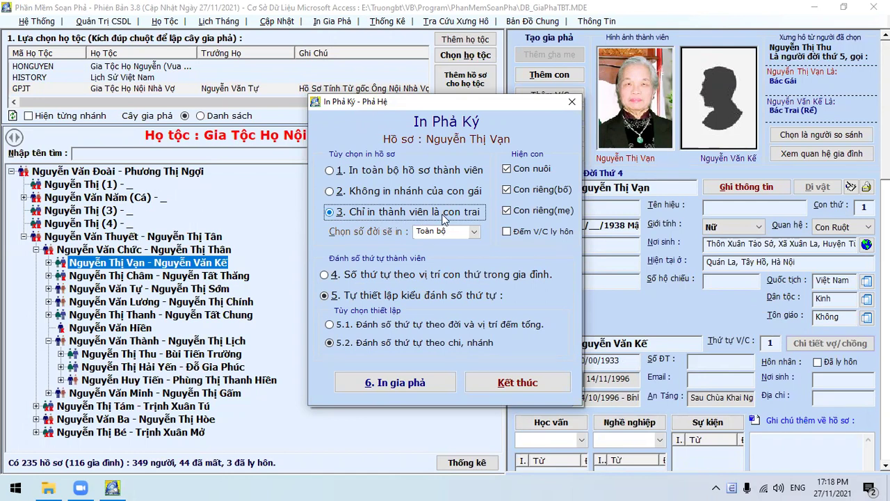
click(416, 194)
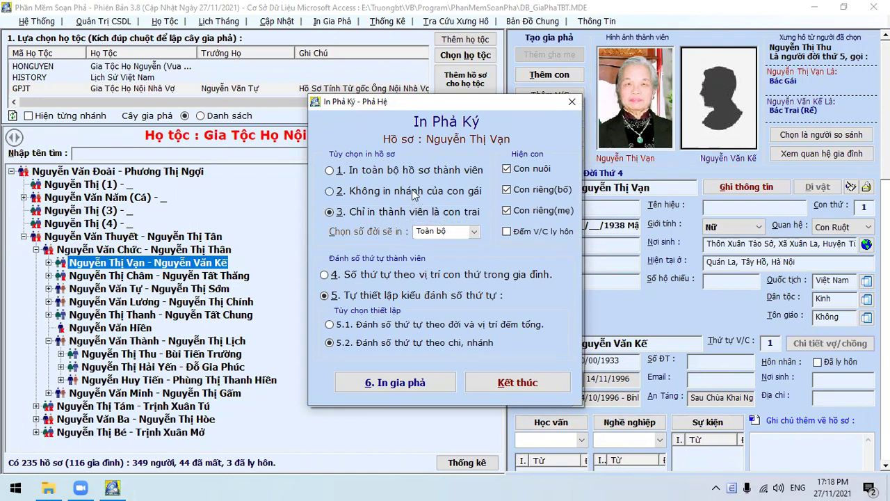
click(407, 383)
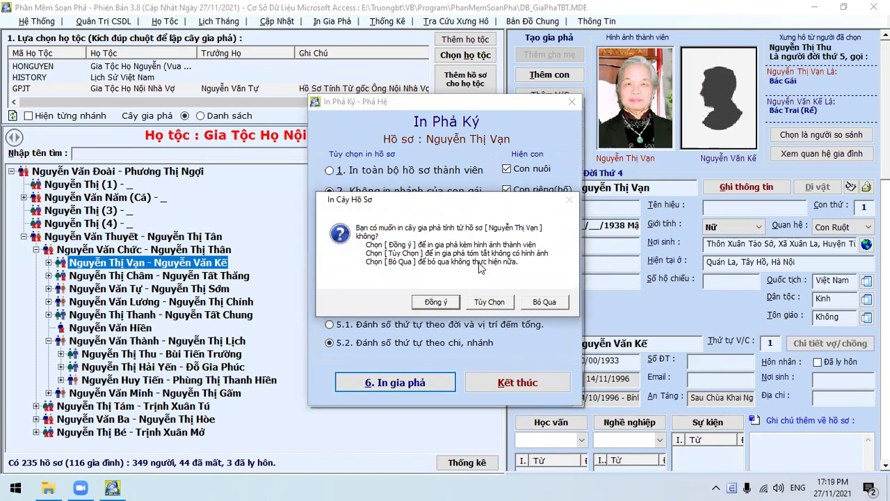
click(476, 303)
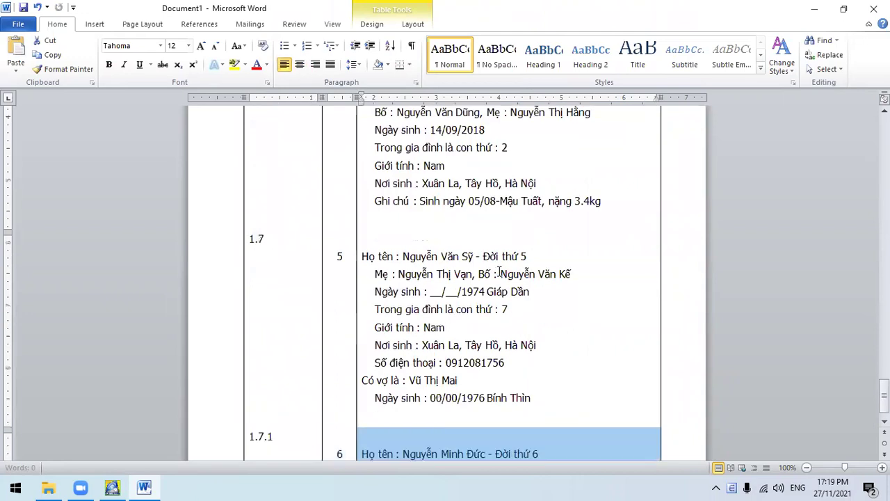
Look through the printed genealogy in Word, then close the document and the genealogy print options
scroll(529, 244, down, 15)
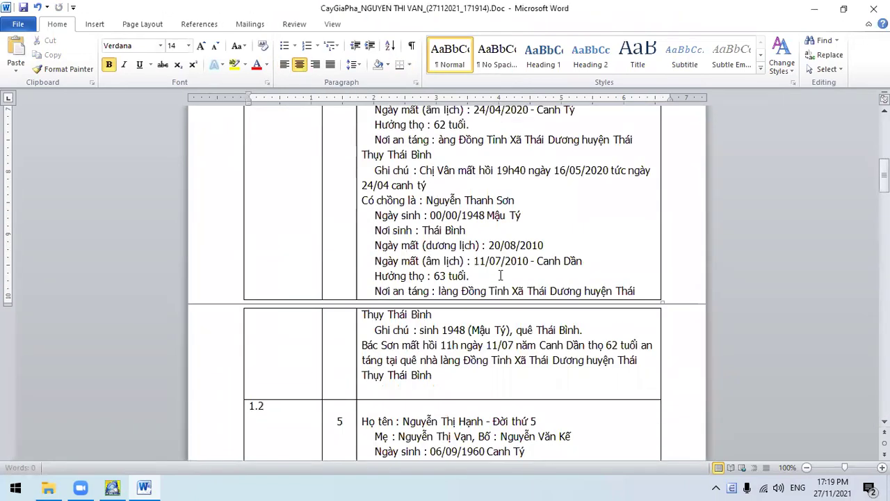
scroll(559, 211, down, 5)
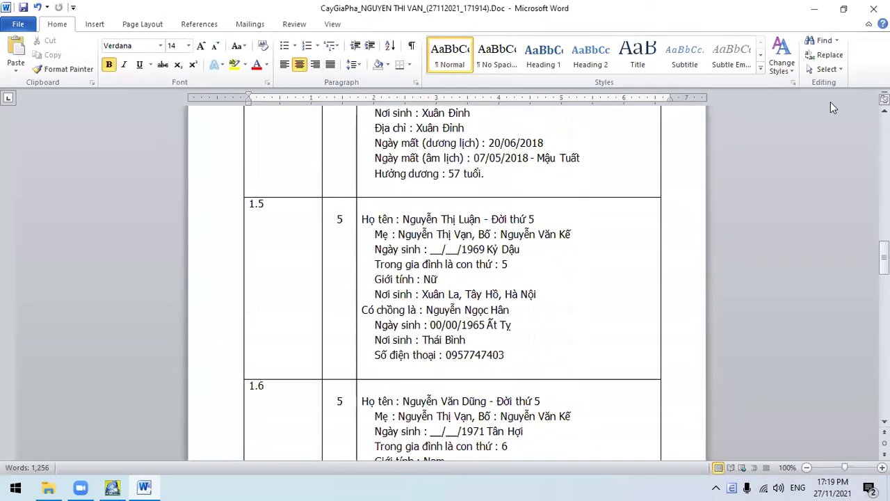
click(874, 8)
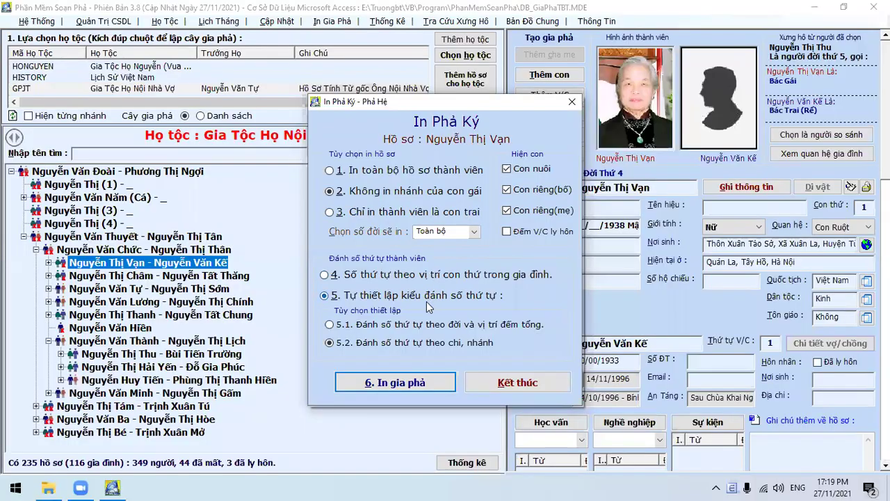
click(508, 382)
Select the first-generation couple and run the statistics by record information for members born in 1981
click(332, 24)
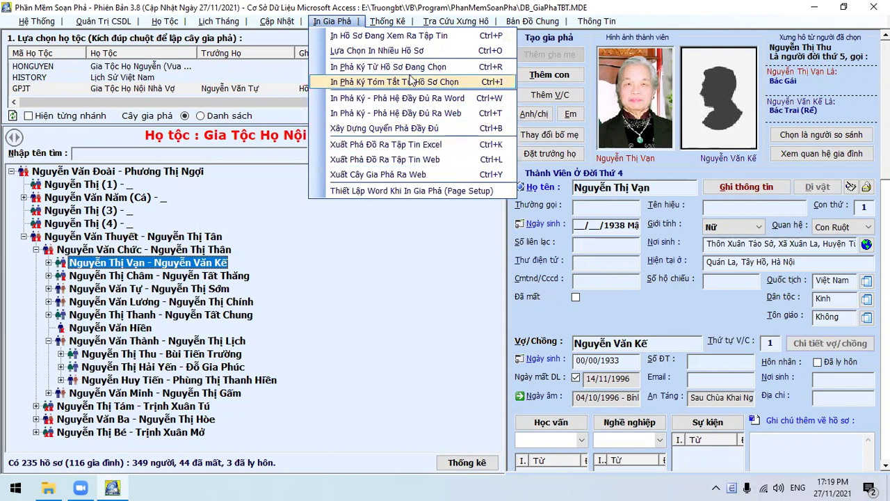
click(118, 174)
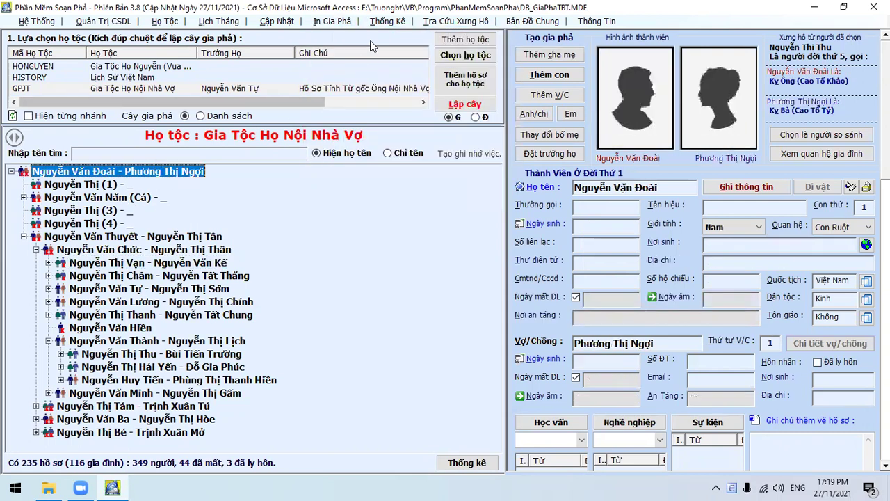
click(387, 23)
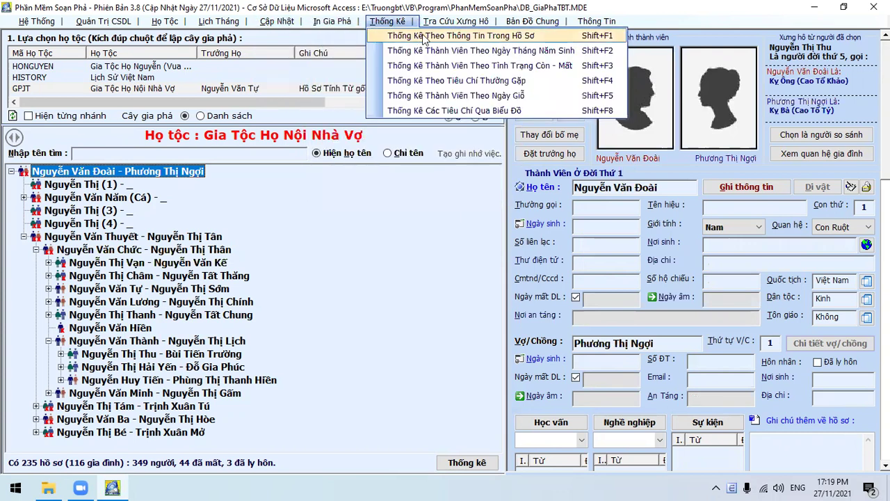
click(423, 36)
click(116, 103)
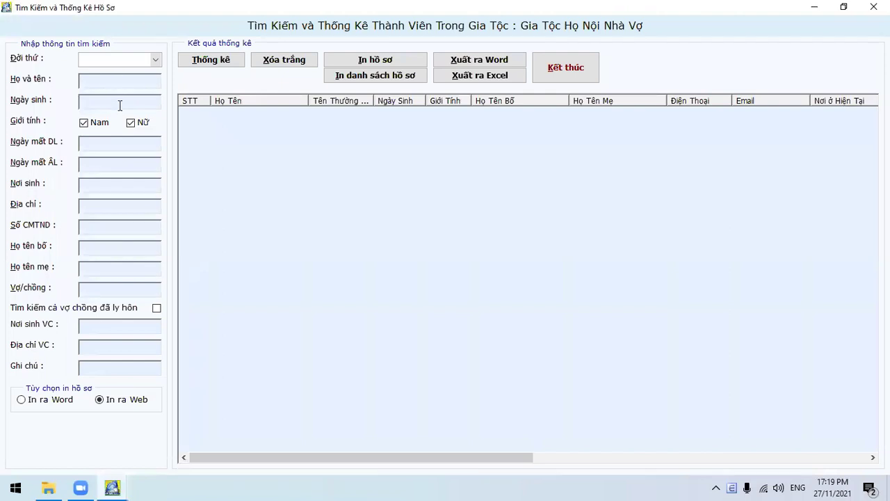
click(211, 60)
Widen the birth-date column of the search results, check the listed dates and select the third record
drag(436, 200, 437, 142)
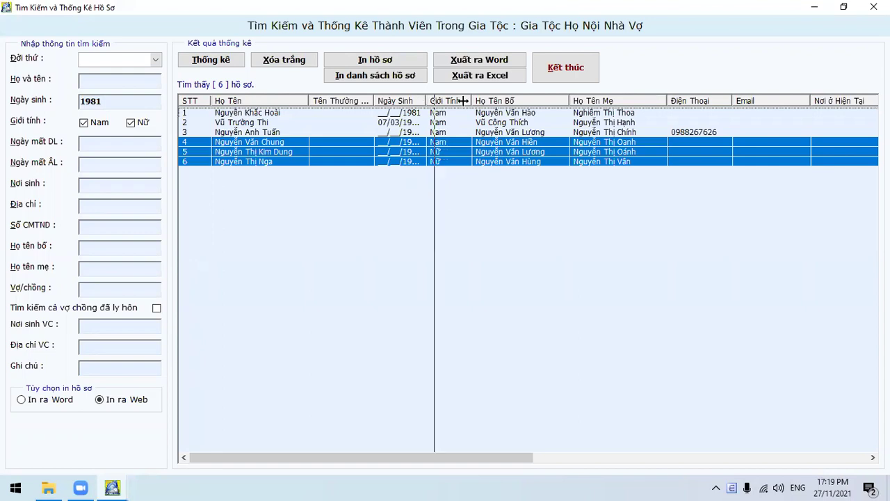
drag(463, 101, 467, 100)
click(456, 132)
click(455, 161)
click(455, 121)
click(458, 152)
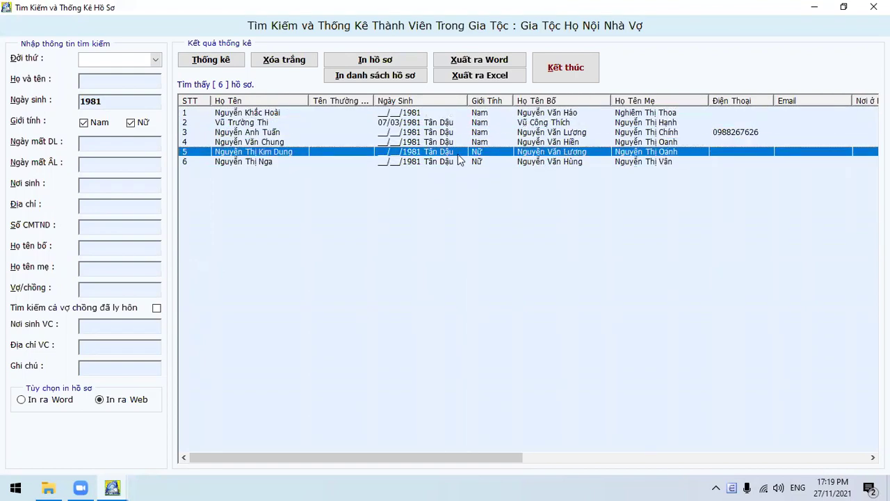
click(441, 132)
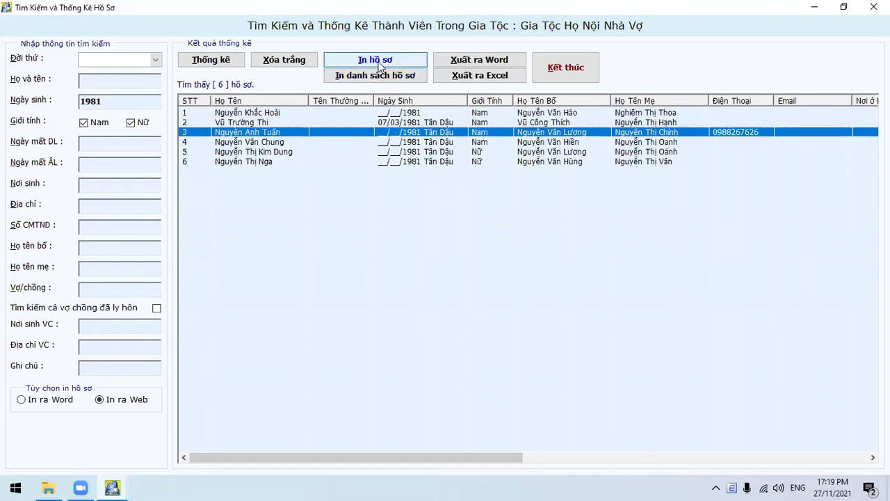
Export the displayed member list to Excel, then close the workbook and the record statistics window
click(490, 74)
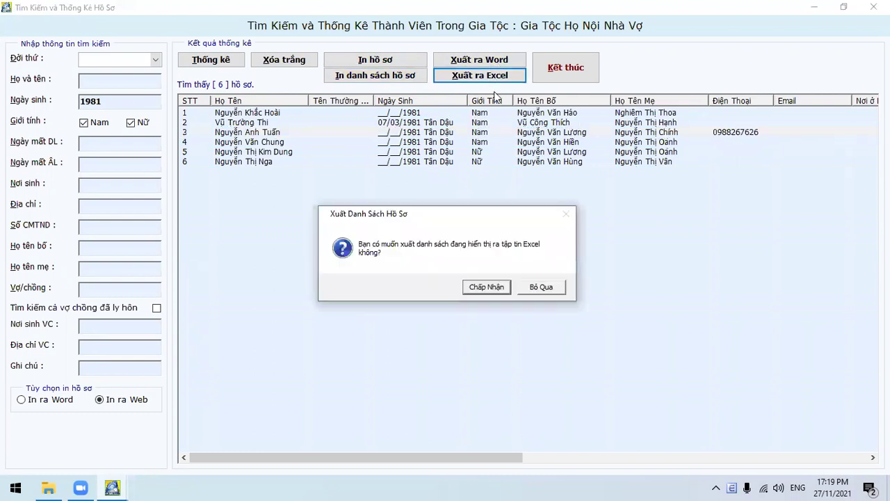
click(485, 286)
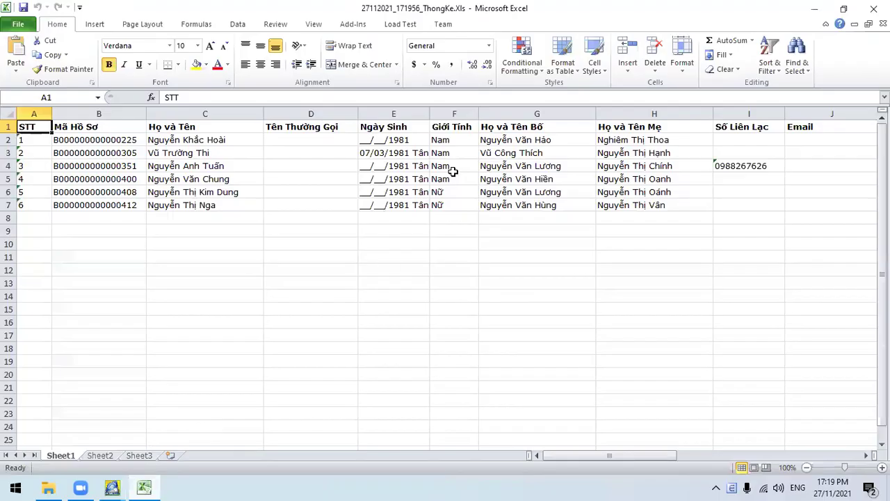
click(421, 178)
click(487, 205)
click(491, 218)
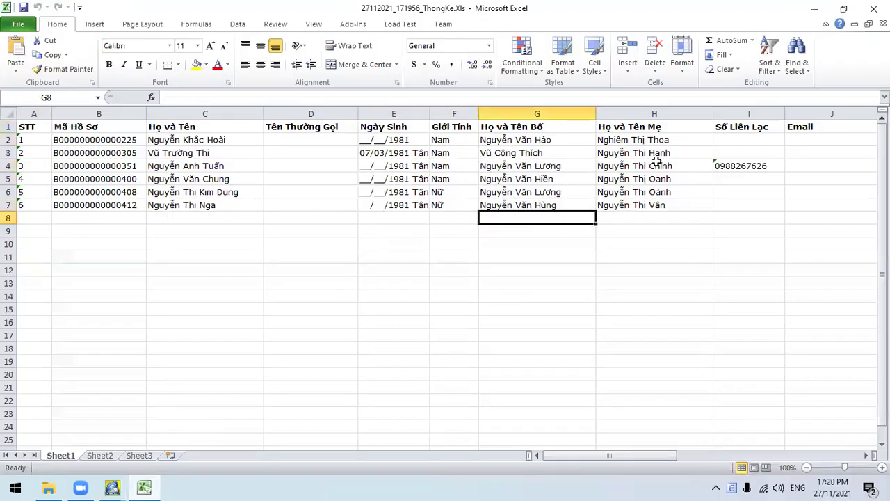
click(873, 8)
click(567, 77)
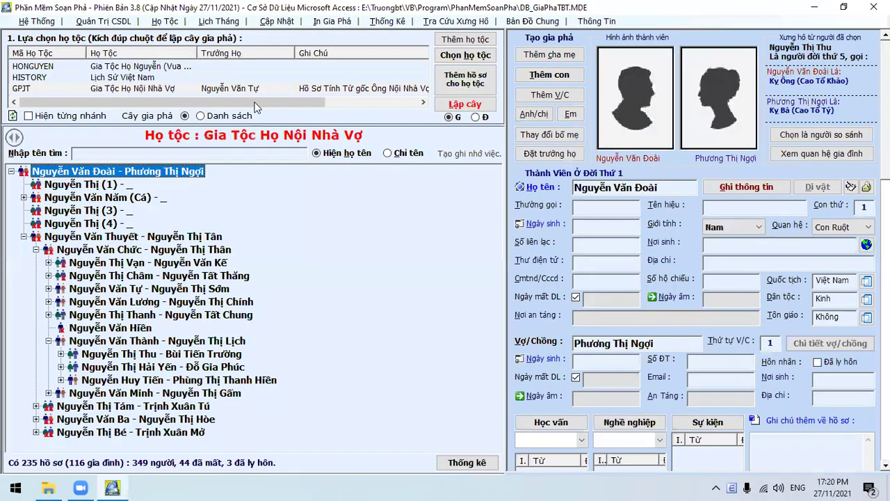
Open the member statistics by date of birth and look over the generation, gender and divorced-spouse filters
click(398, 22)
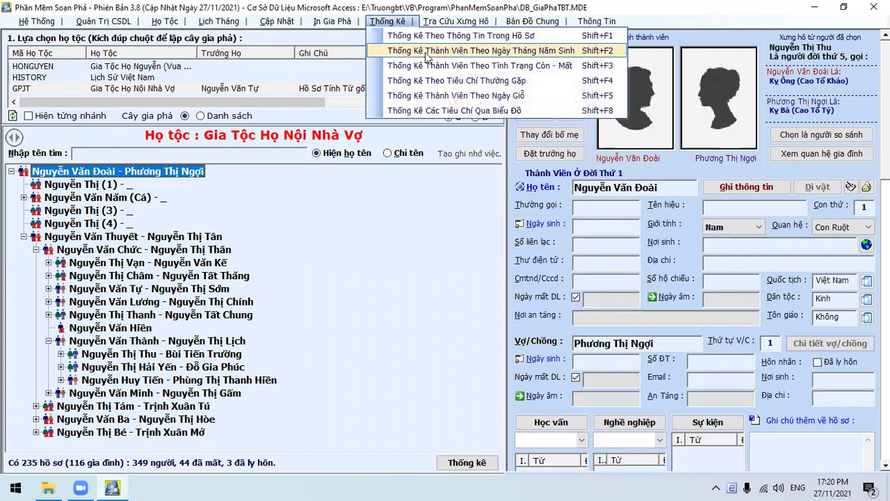
click(426, 53)
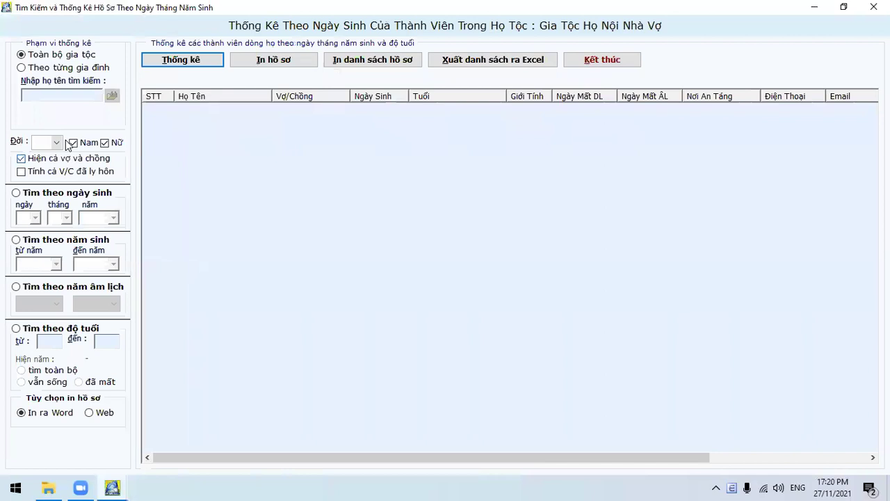
click(54, 146)
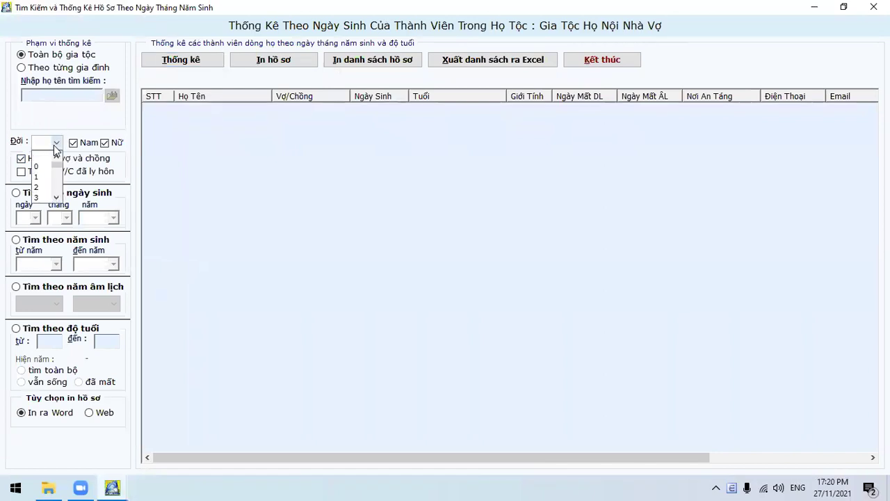
click(81, 149)
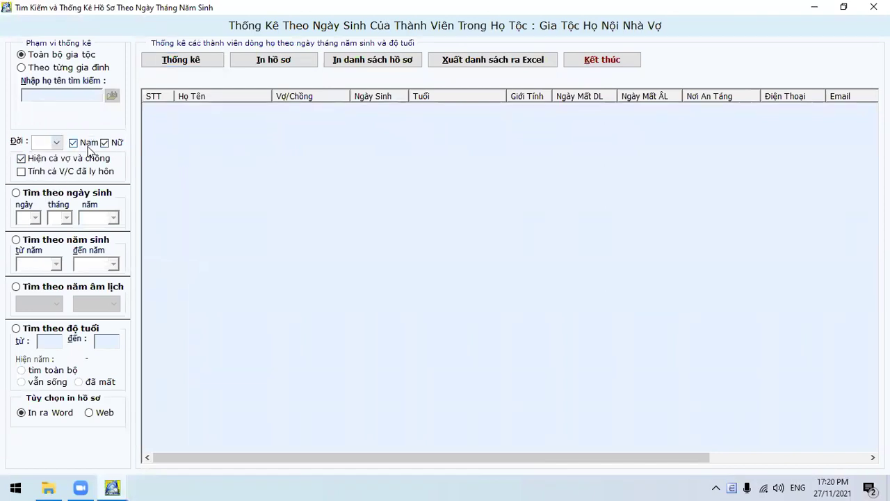
click(48, 174)
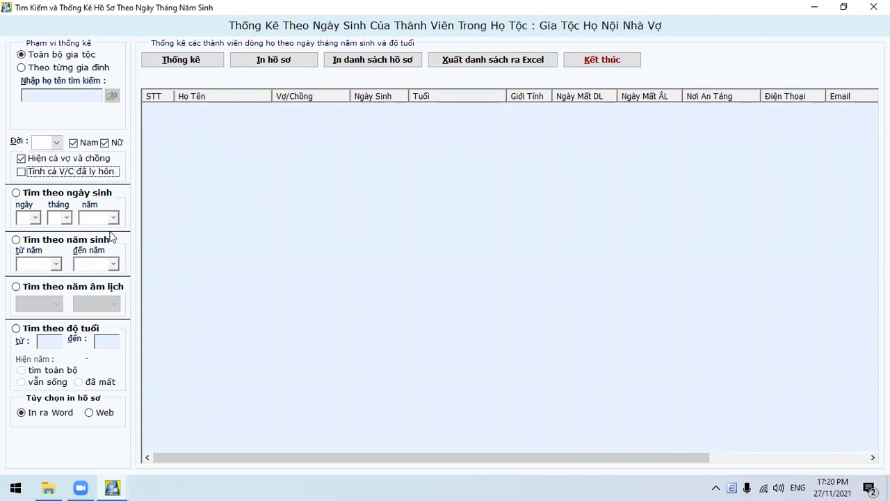
List the members born from 1970 to 1990 and widen the birth-date column of the results
click(64, 241)
click(41, 264)
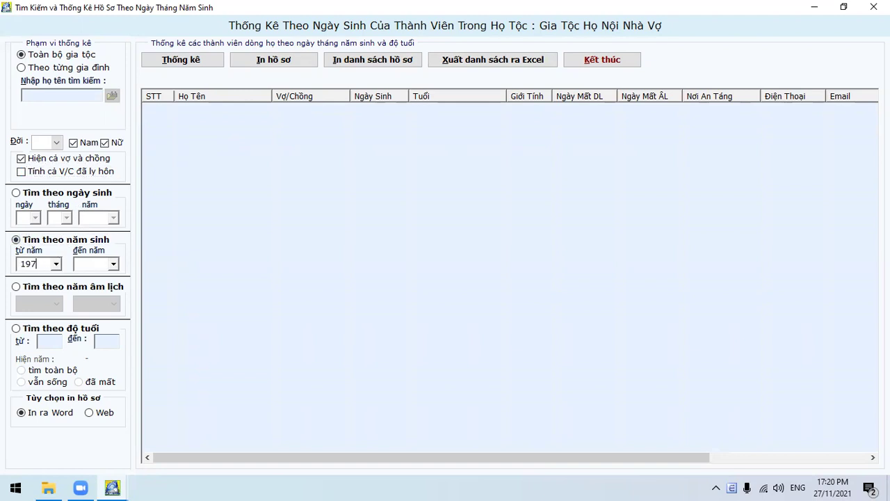
click(112, 265)
click(92, 267)
click(176, 59)
click(284, 167)
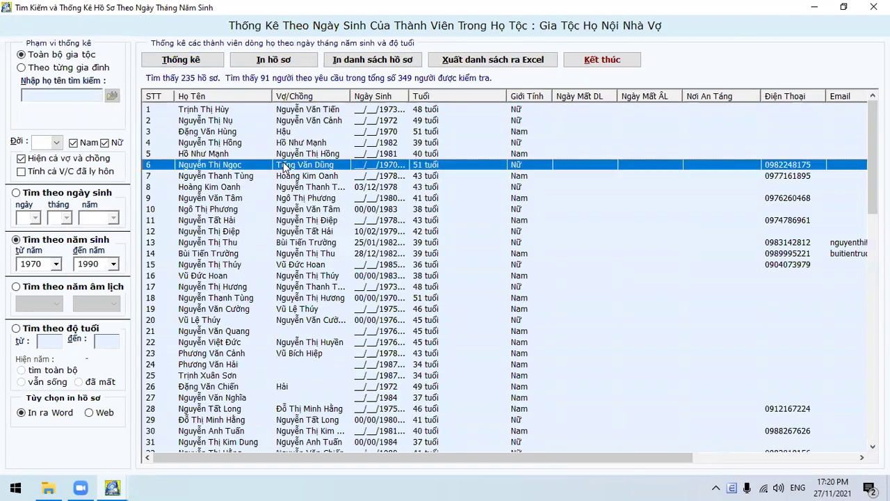
drag(407, 93, 448, 92)
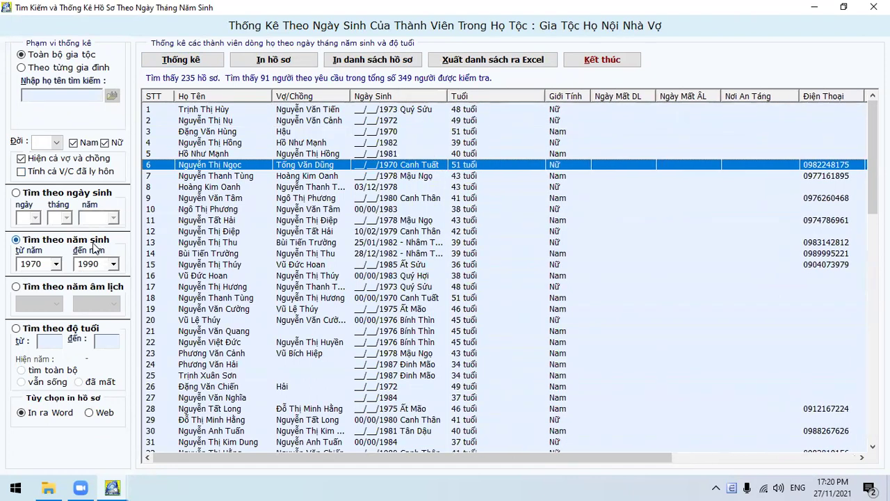
Switch the search to lunar year and list the members born in Canh years
click(62, 290)
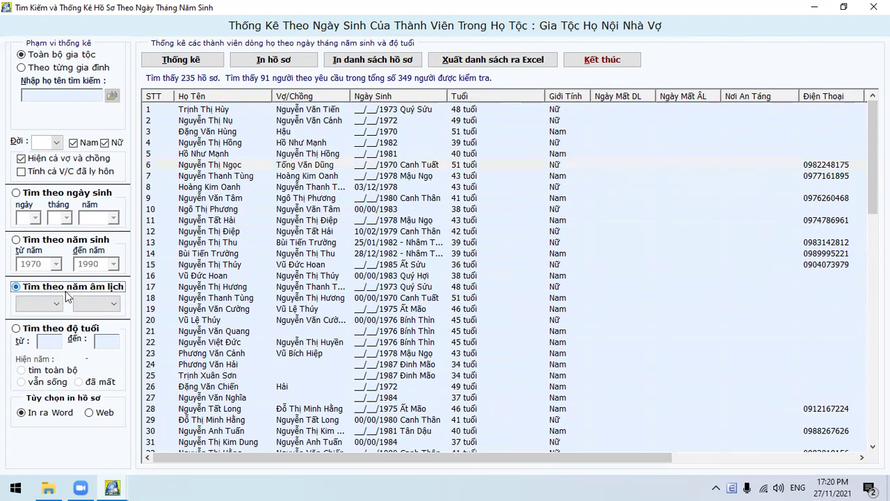
click(56, 303)
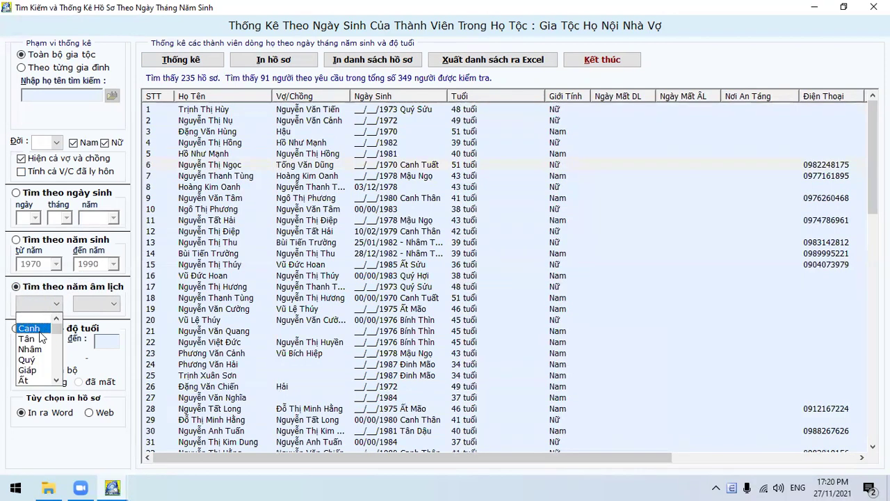
click(28, 328)
click(182, 60)
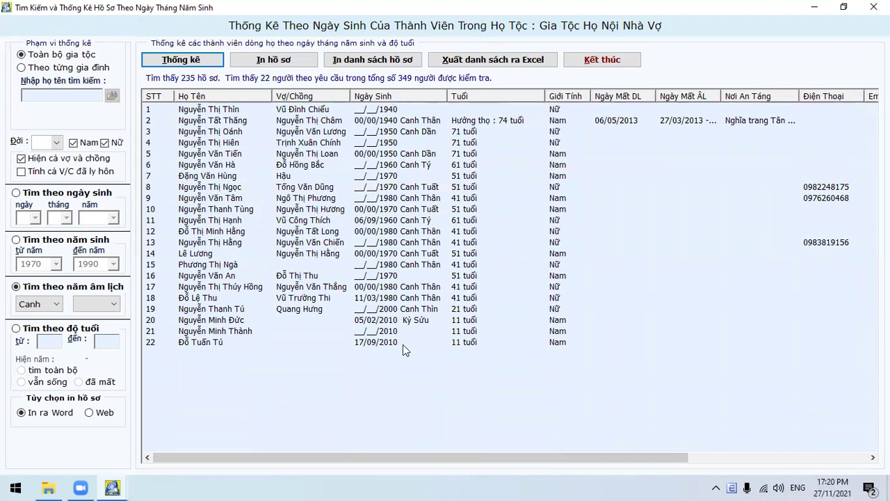
Clear the Canh criterion, list the members born in Tuất lunar years, and look over their birth dates
click(56, 304)
click(54, 304)
click(54, 304)
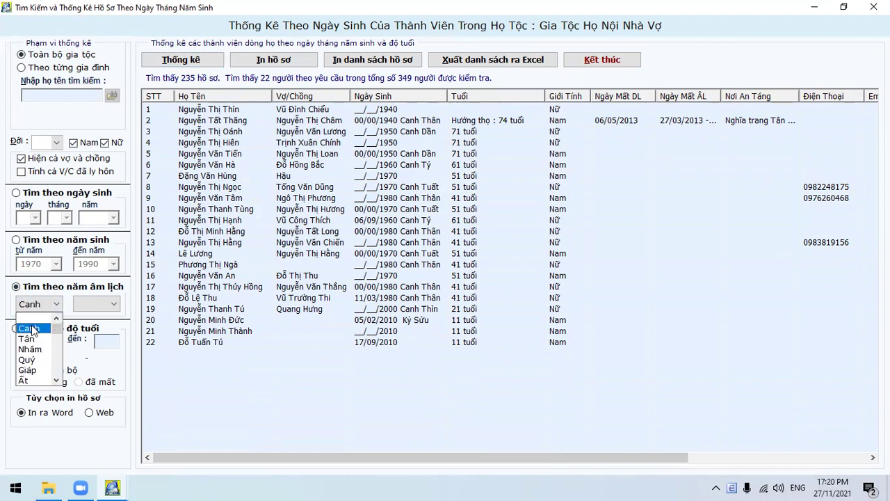
click(95, 306)
click(103, 306)
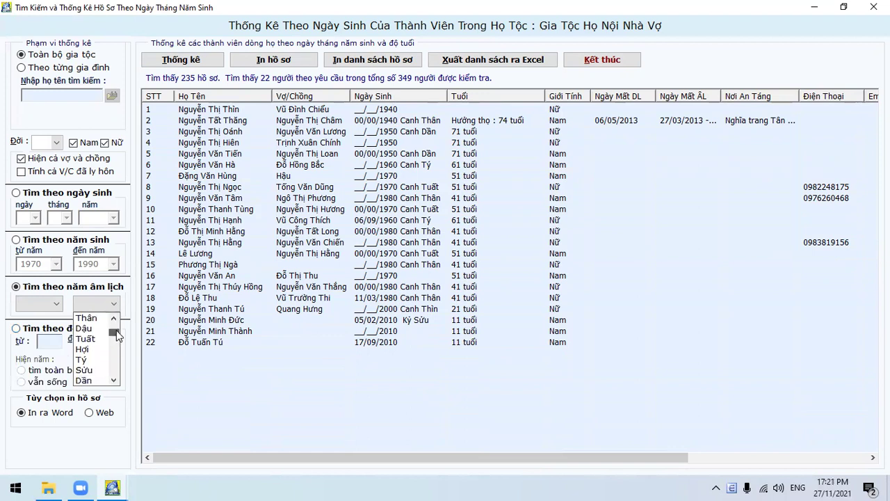
click(85, 348)
click(184, 62)
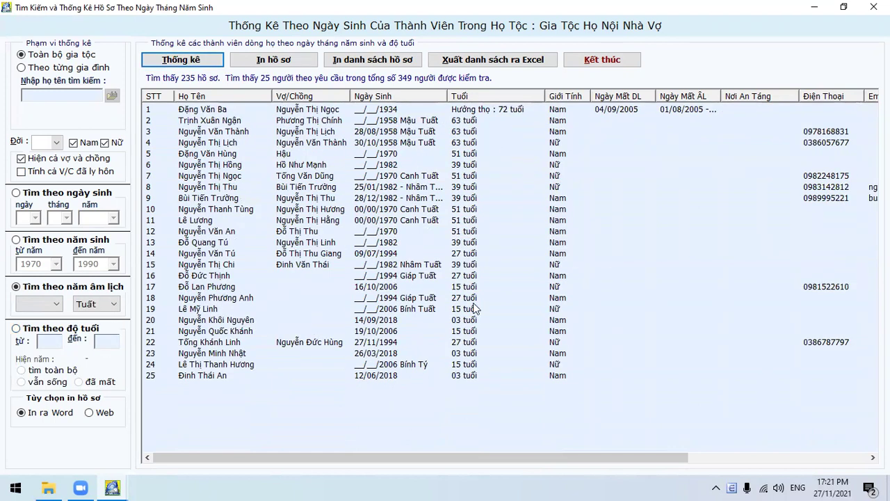
drag(418, 188, 430, 288)
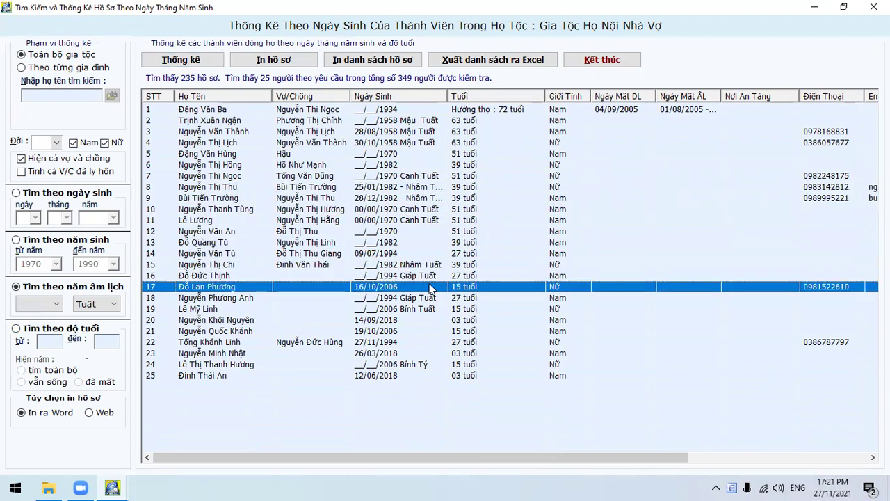
Switch the search to age, list all members aged 25 to 35, and look through the results
click(54, 332)
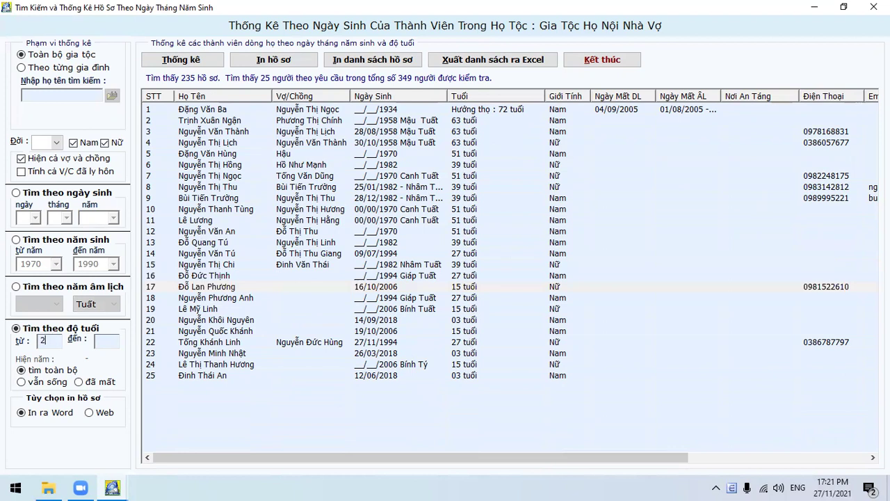
text(35)
click(179, 60)
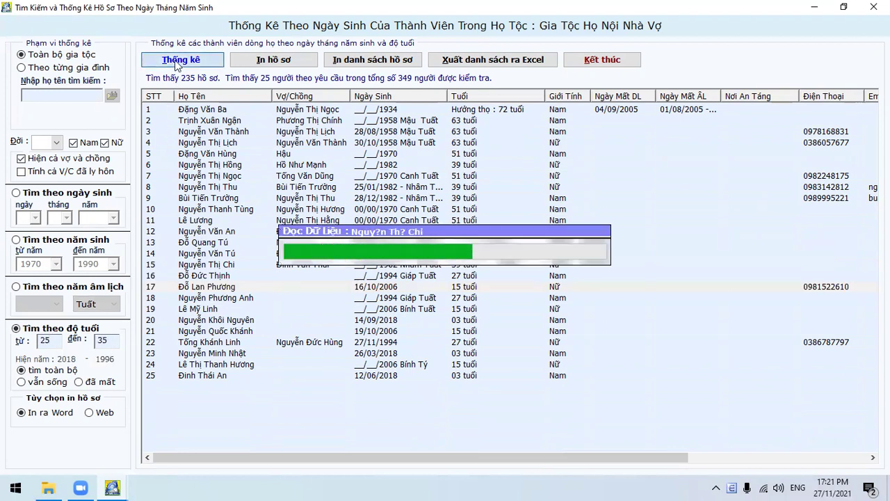
click(421, 209)
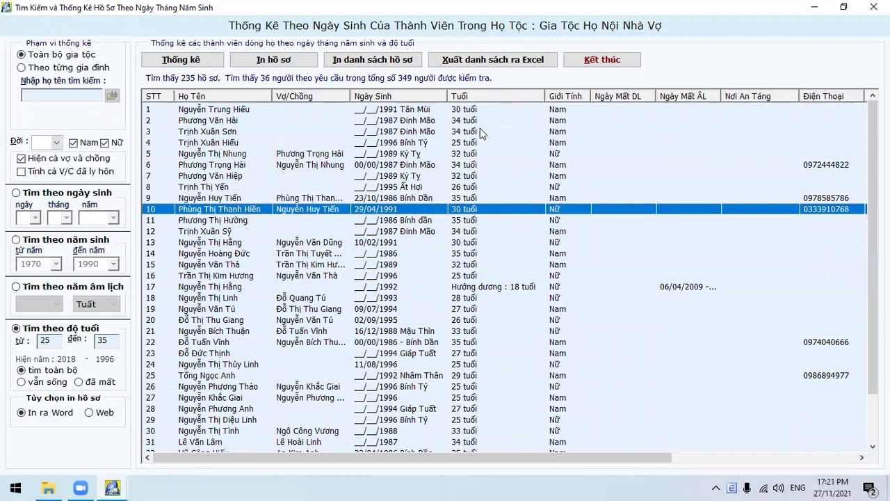
scroll(483, 133, down, 2)
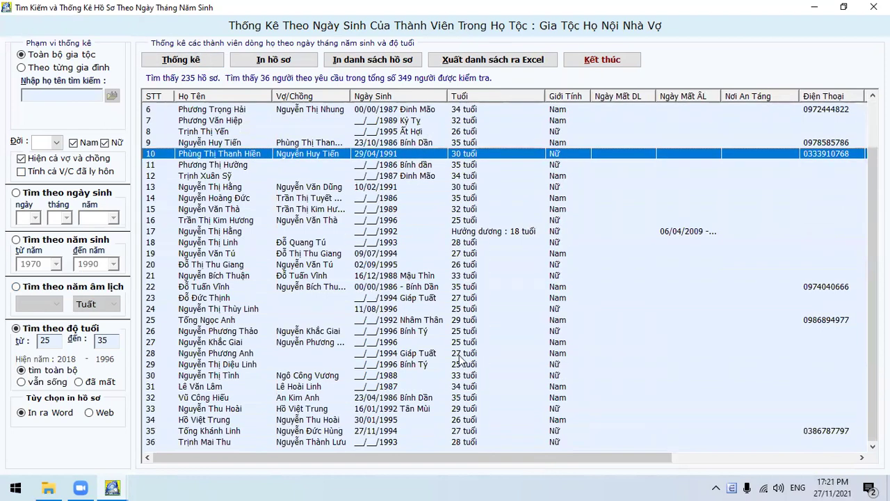
scroll(461, 358, up, 2)
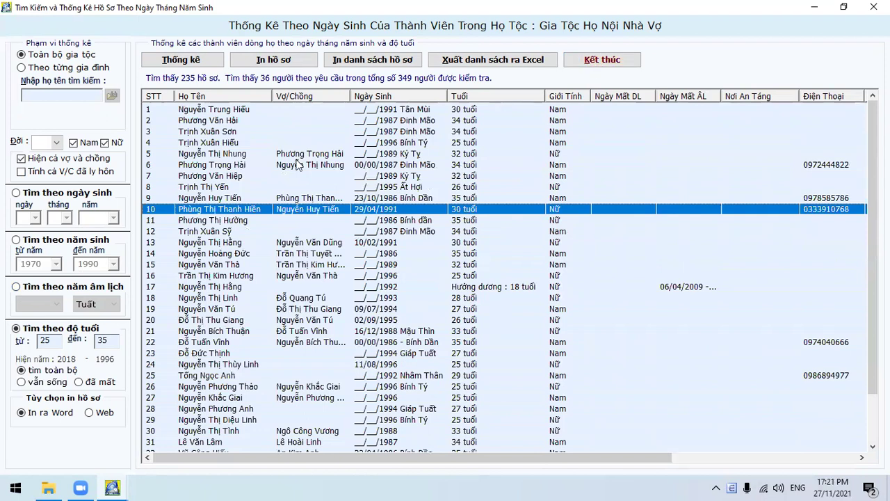
List only the living and then only the deceased members in the same age range, and close the birth-date statistics
click(54, 384)
click(182, 60)
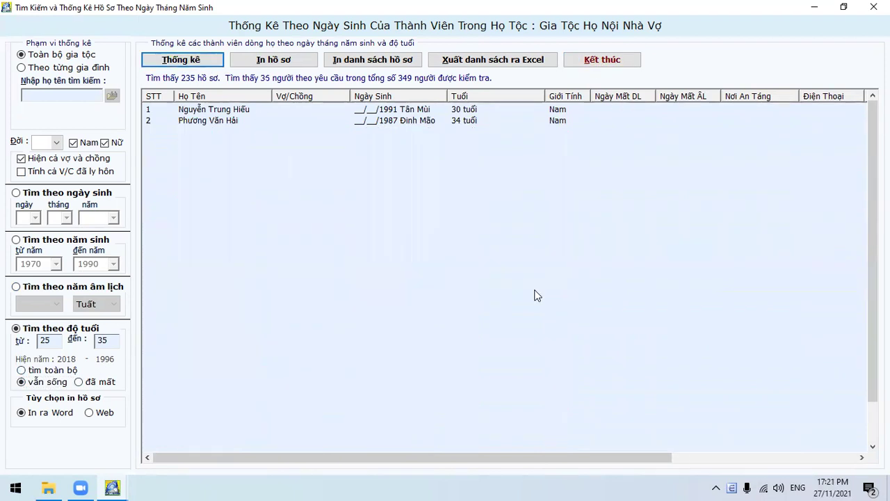
click(92, 383)
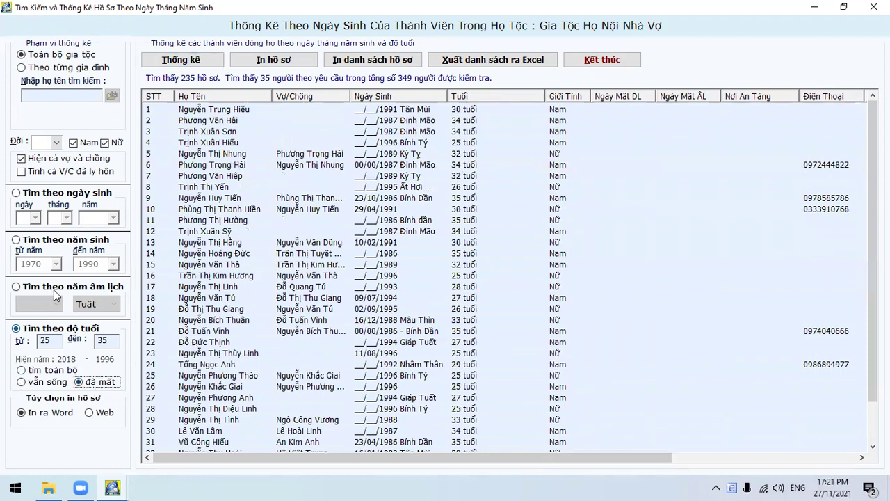
click(195, 61)
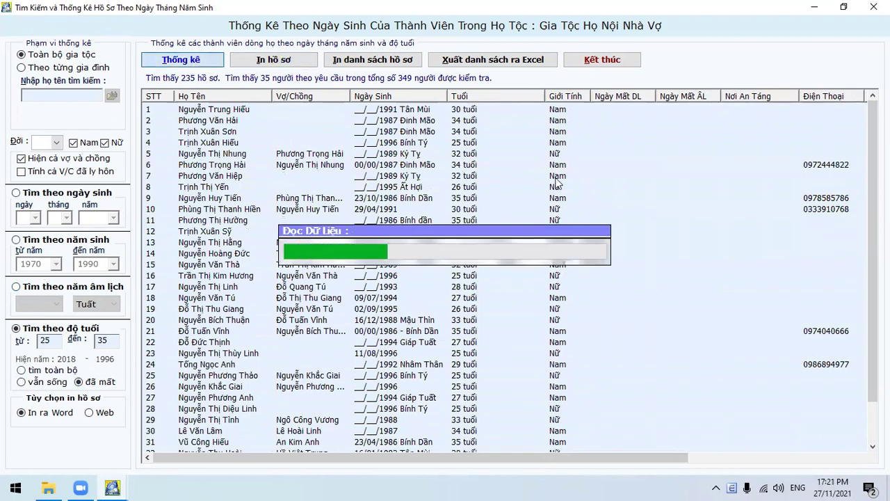
click(511, 112)
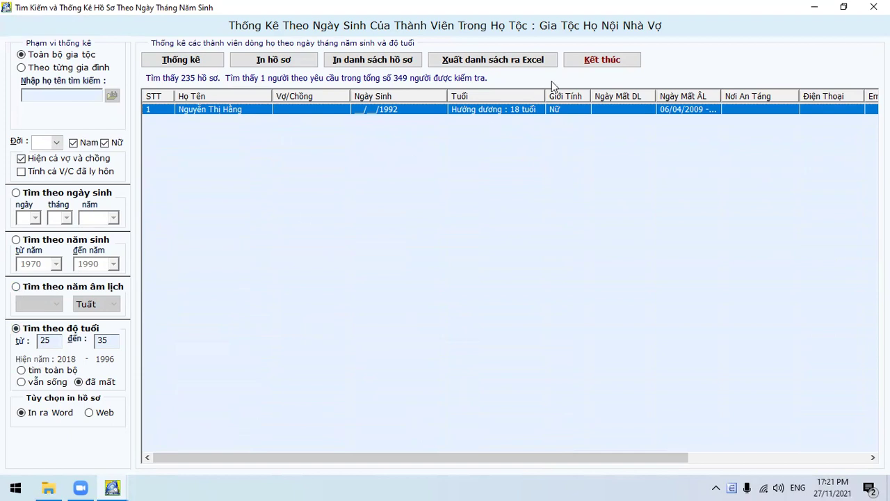
click(603, 60)
Open the member statistics by living or deceased status, list the living members, and close the window
click(387, 21)
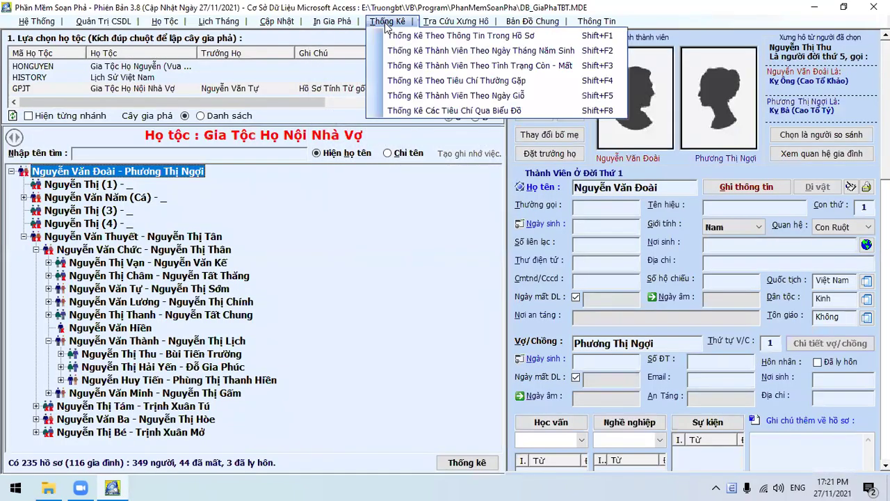
click(425, 70)
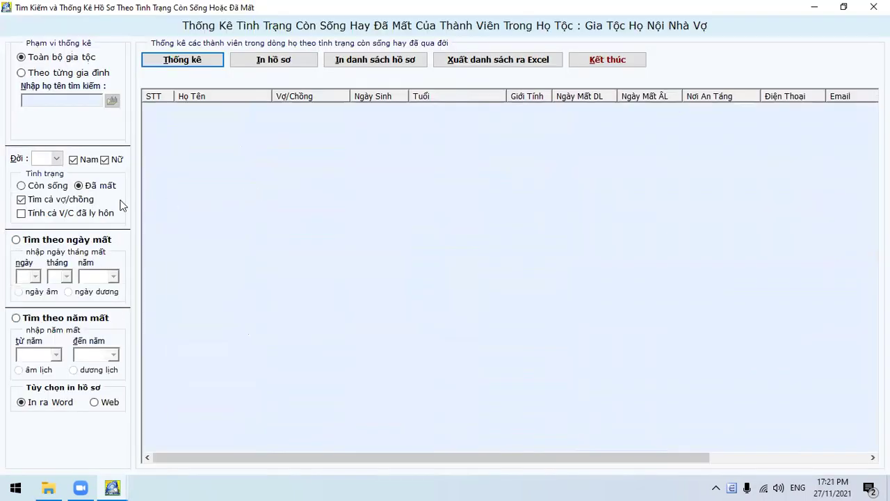
click(57, 185)
click(181, 61)
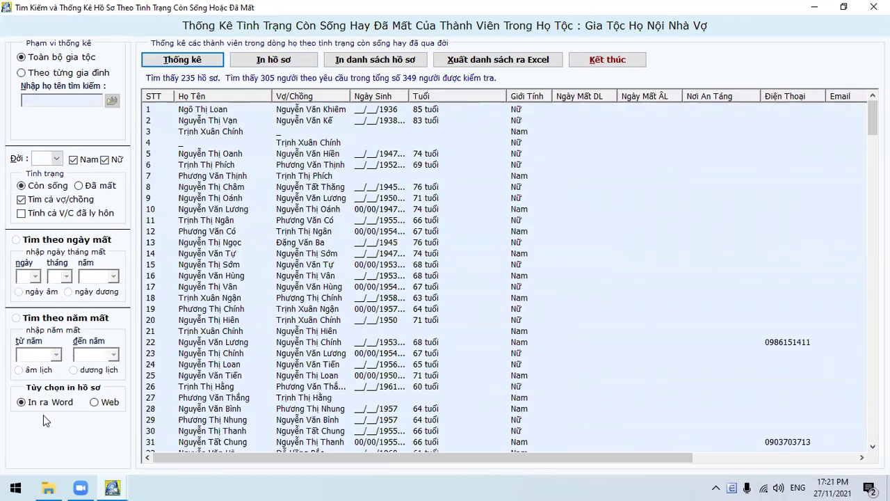
click(605, 60)
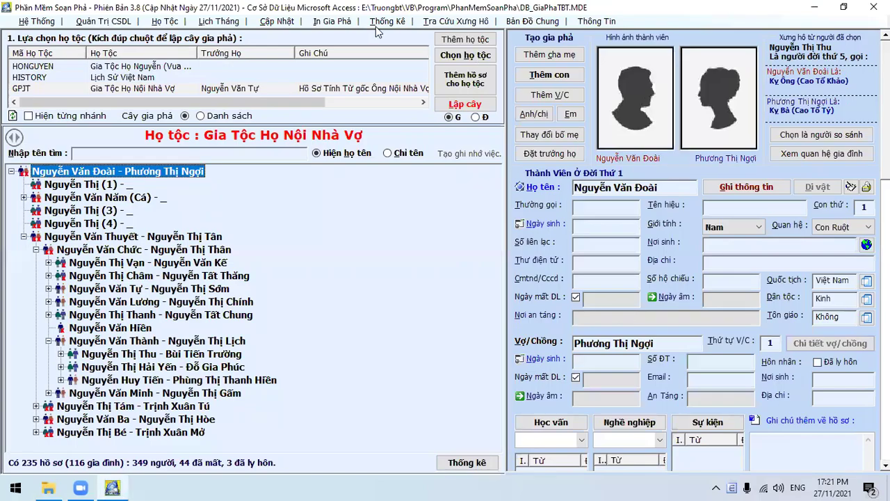
Open the statistics by common criteria, list the married members, and look through the results
click(379, 22)
click(446, 81)
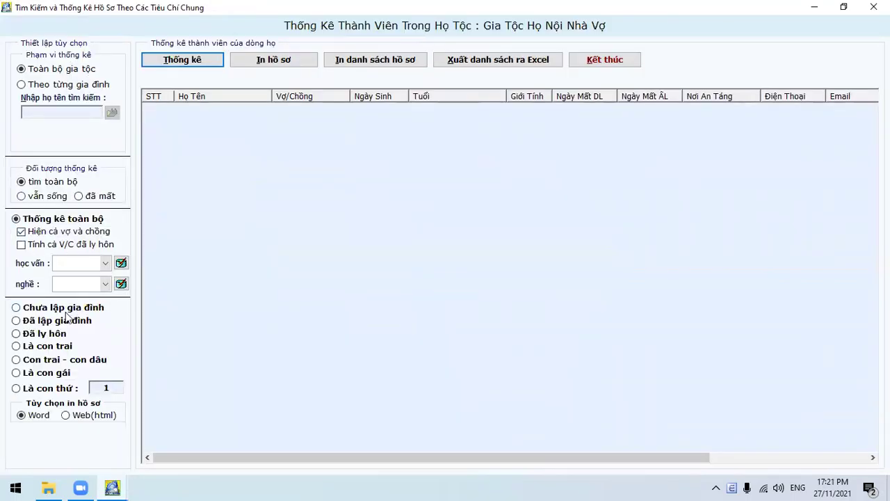
click(61, 321)
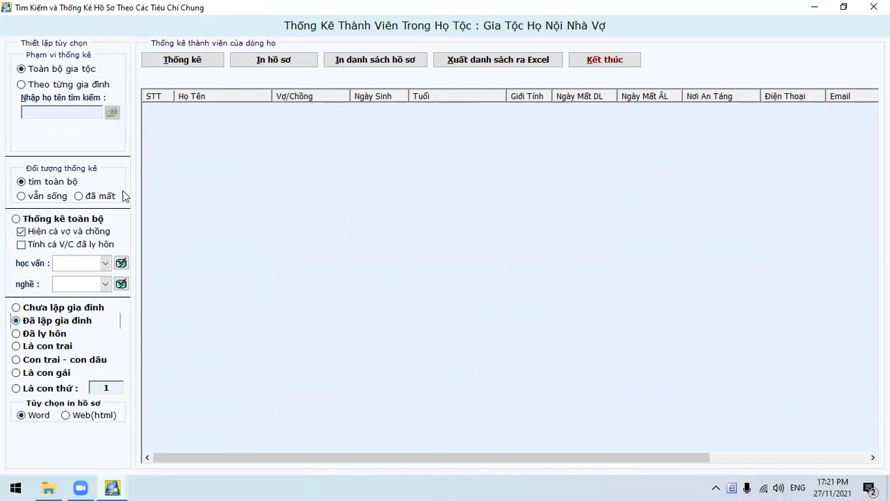
click(178, 62)
click(305, 232)
scroll(305, 237, down, 10)
List the members who are first-born children, and then those who are second-born
click(56, 388)
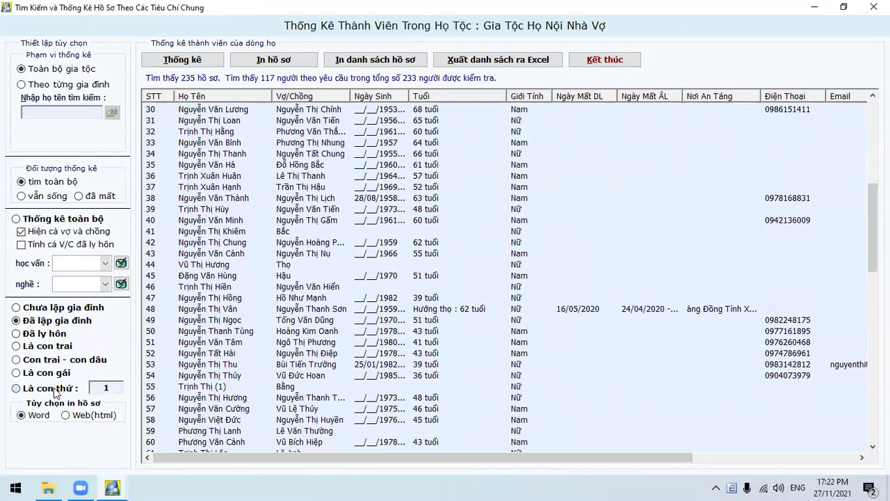
click(181, 60)
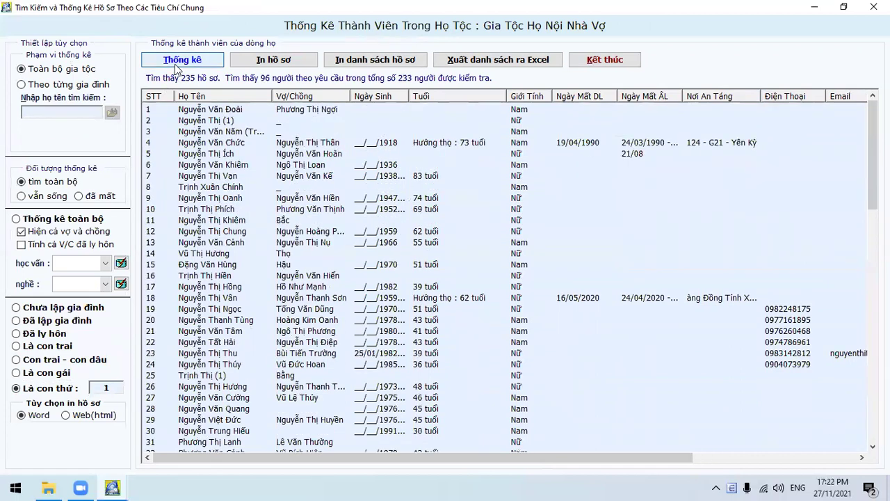
click(105, 385)
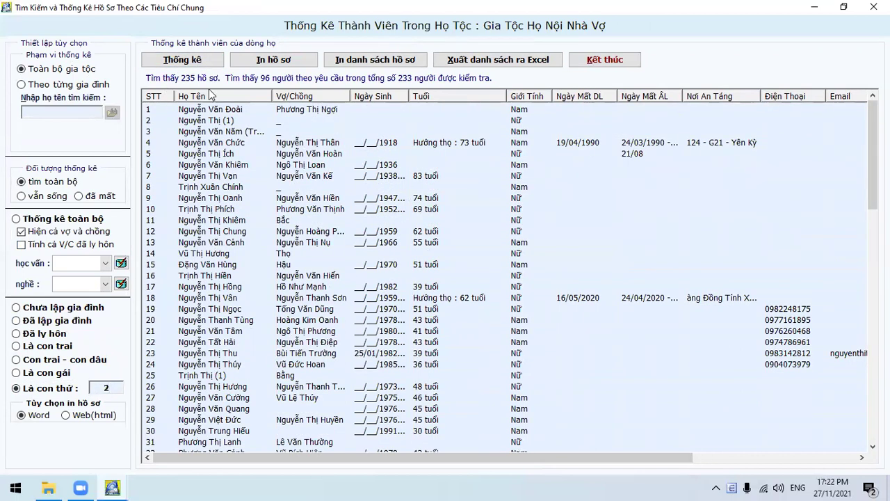
click(202, 66)
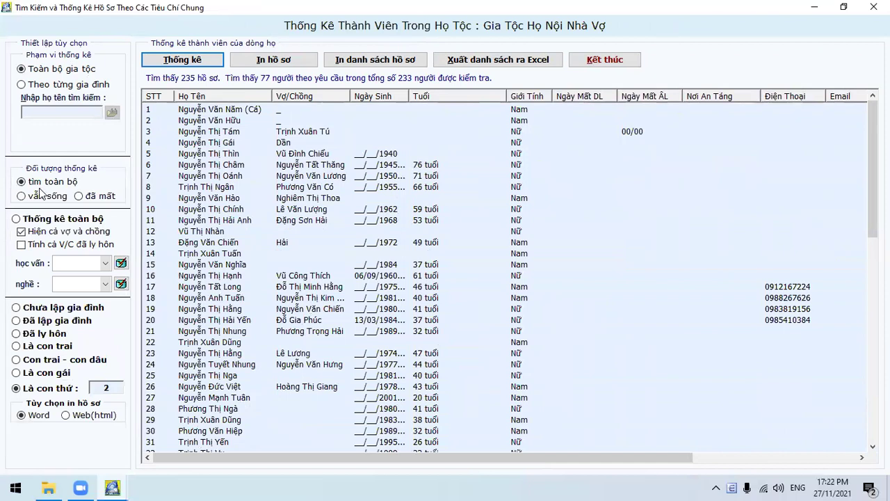
Restrict the second-born list to living members, look through it, and close the common-criteria statistics
click(48, 196)
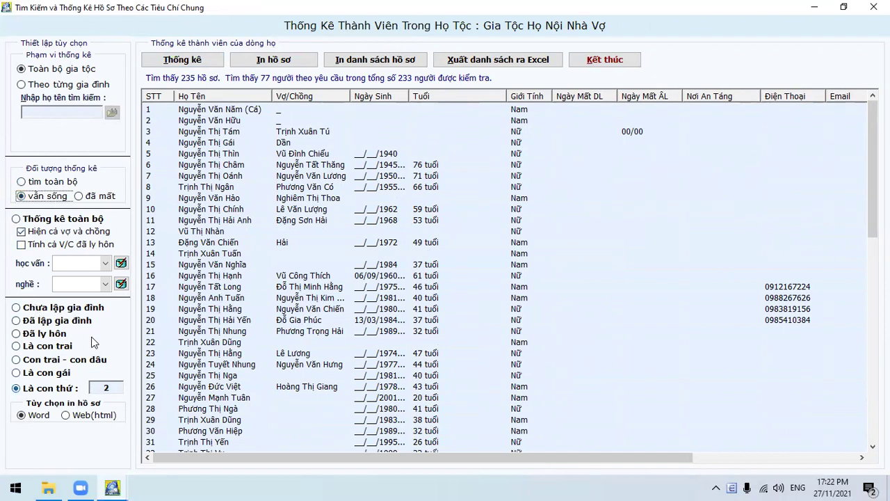
click(179, 61)
click(344, 231)
scroll(345, 231, down, 8)
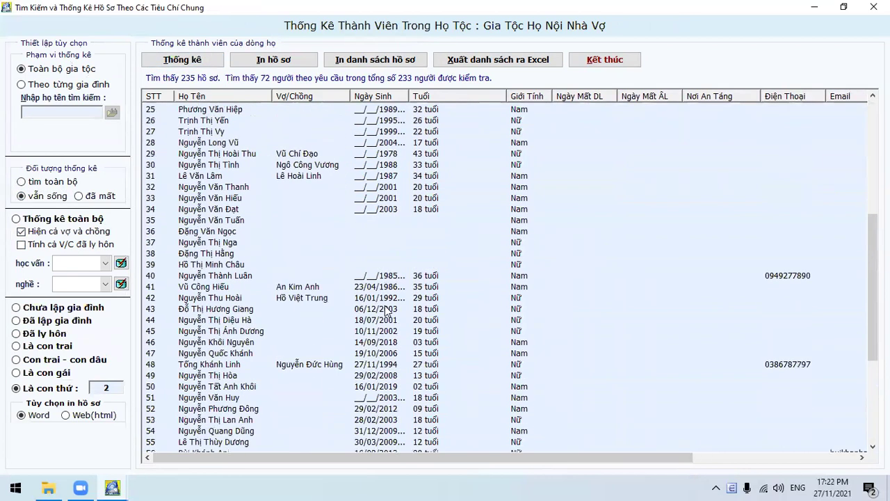
scroll(556, 117, up, 6)
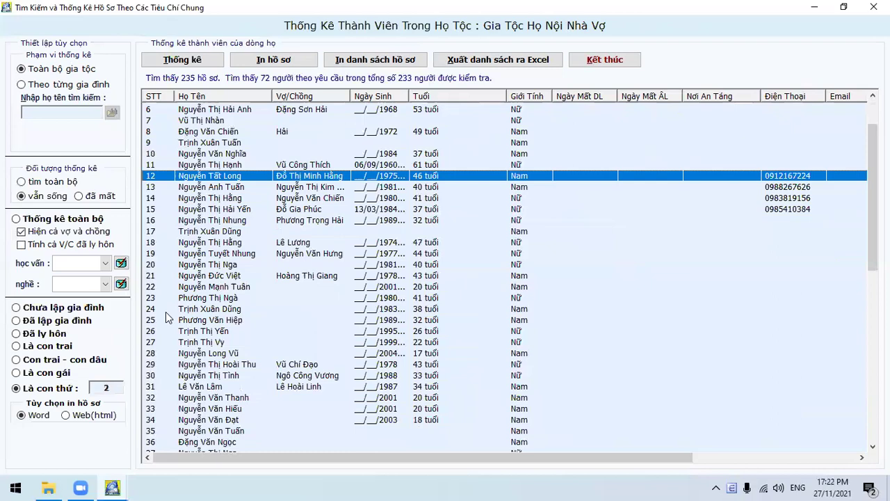
click(356, 301)
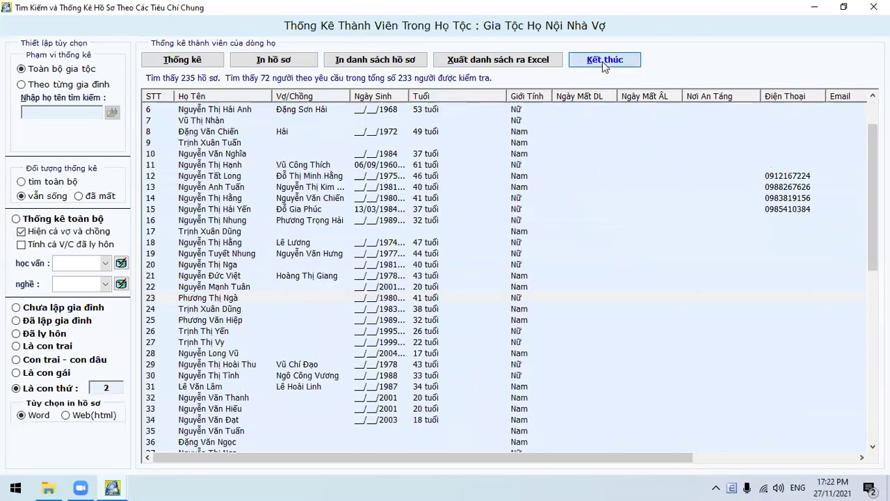
click(603, 61)
Open the chart statistics, try the daughters' branch and sons options, and return to the full male-branch output
click(389, 23)
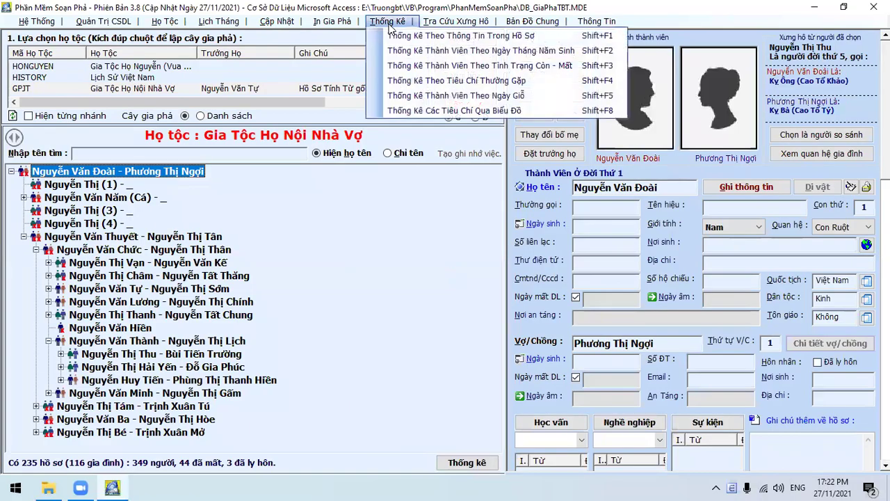
click(443, 112)
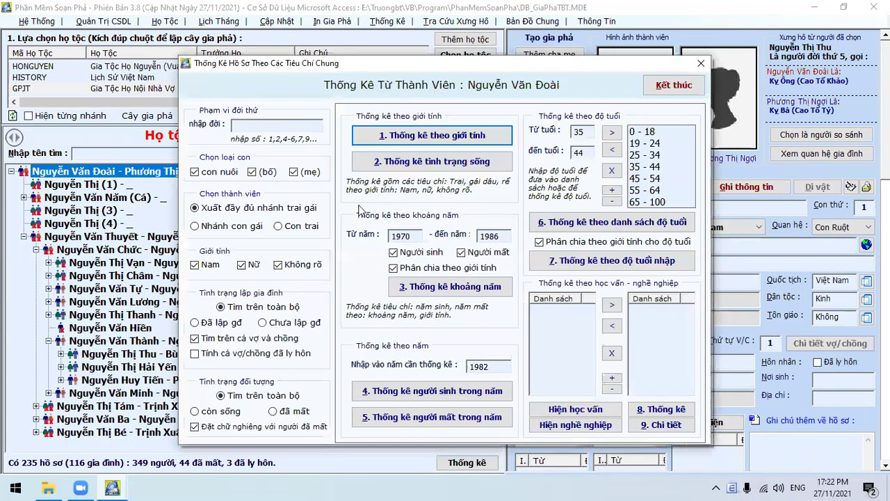
click(252, 124)
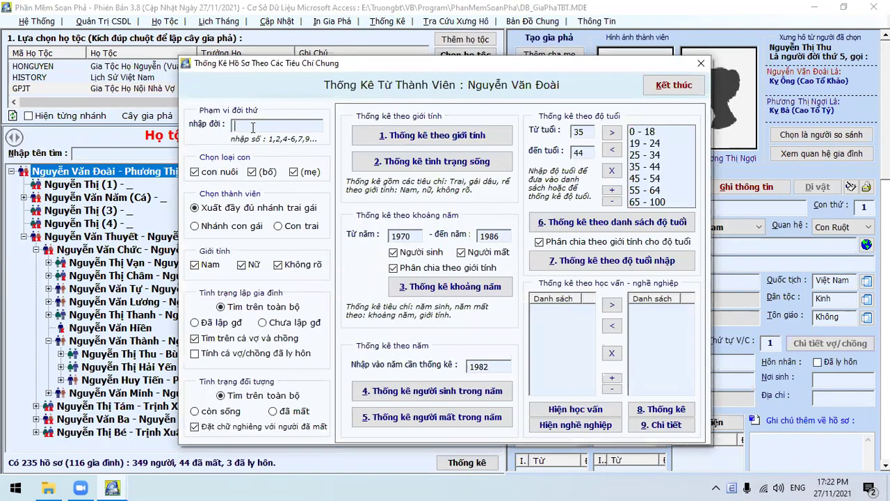
click(245, 227)
key(Down)
key(Down)
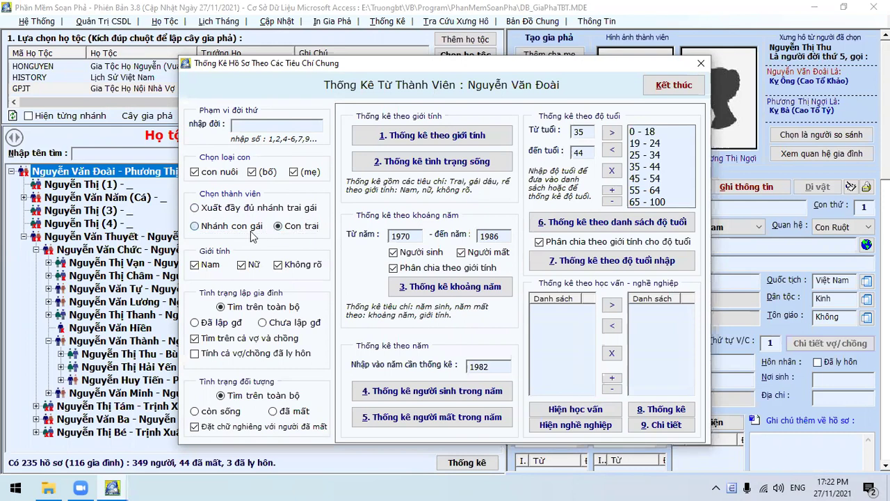
click(282, 227)
click(283, 210)
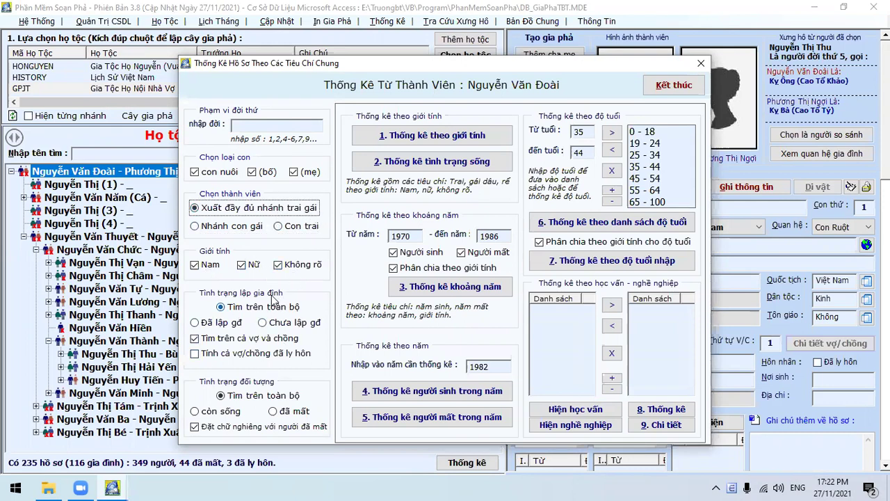
Try the marital-status and living or deceased options, returning both to the search across all members
click(303, 324)
click(231, 325)
click(254, 307)
click(275, 412)
click(228, 412)
click(247, 394)
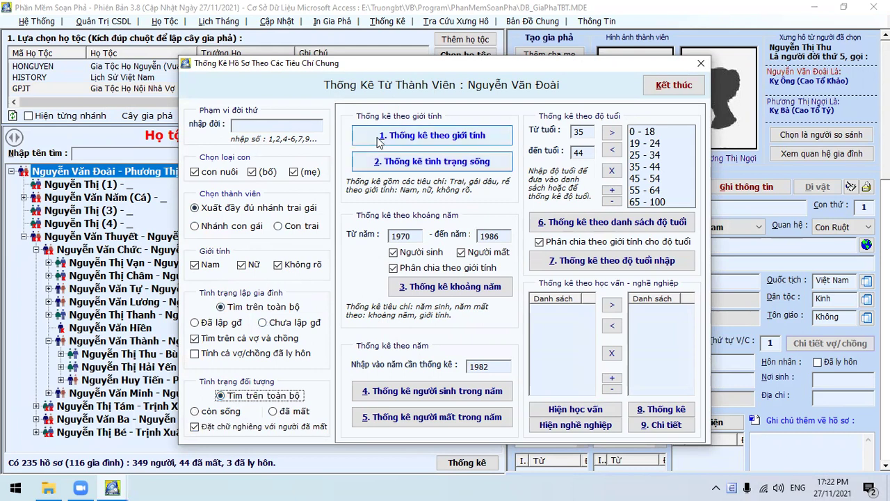
Generate the chart of family members by gender and examine the detailed member table below it
click(465, 139)
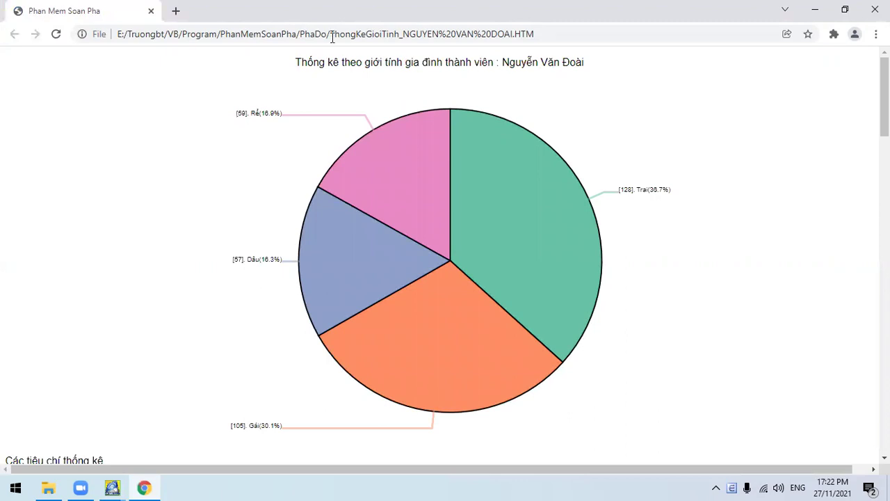
scroll(583, 232, down, 18)
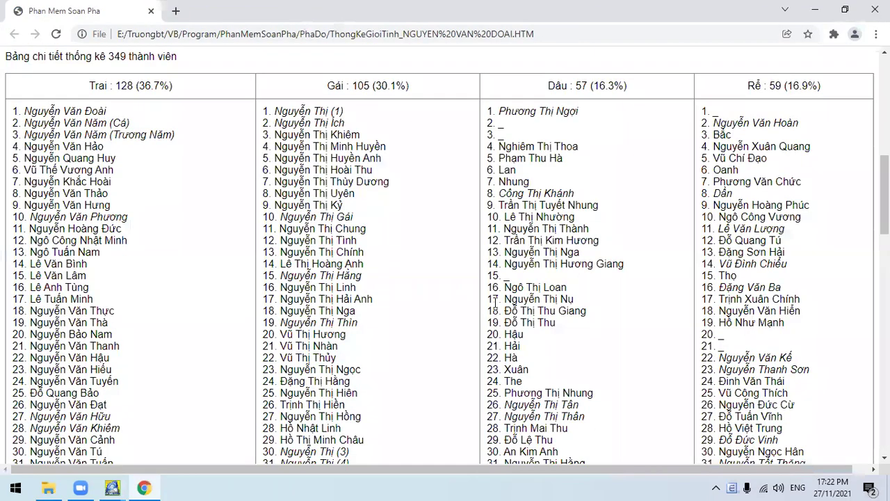
Look through the rest of the gender statistics table, return to the pie chart, and close the report
scroll(496, 320, down, 4)
scroll(495, 320, up, 18)
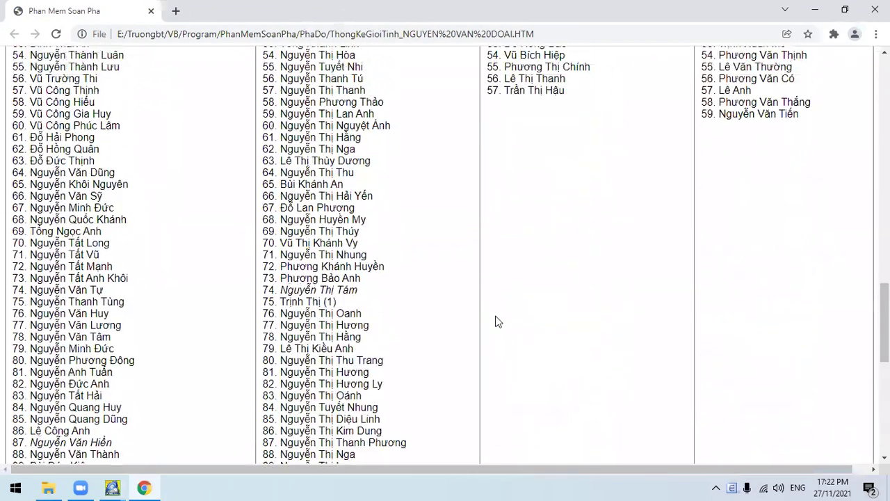
double_click(696, 27)
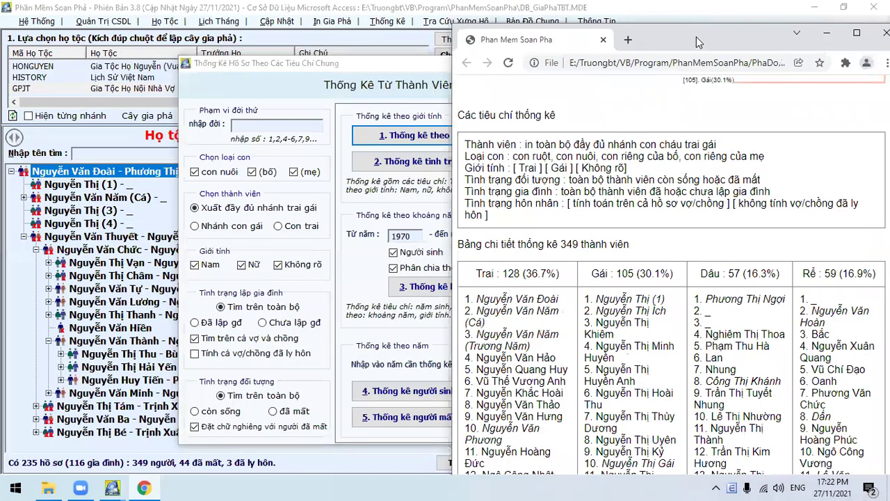
drag(697, 36, 456, 89)
scroll(498, 192, down, 1)
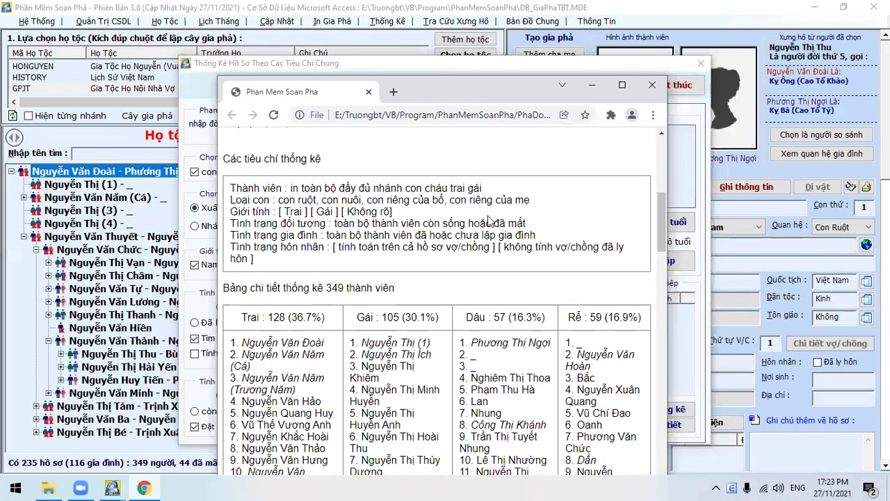
scroll(490, 220, up, 5)
click(622, 85)
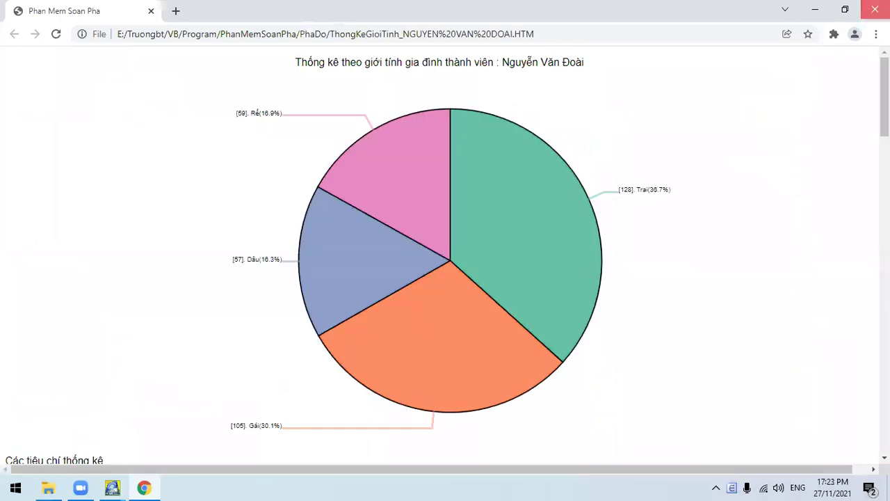
click(875, 10)
Generate the chart of living and deceased members, look through the detailed member list, and close the report
click(459, 167)
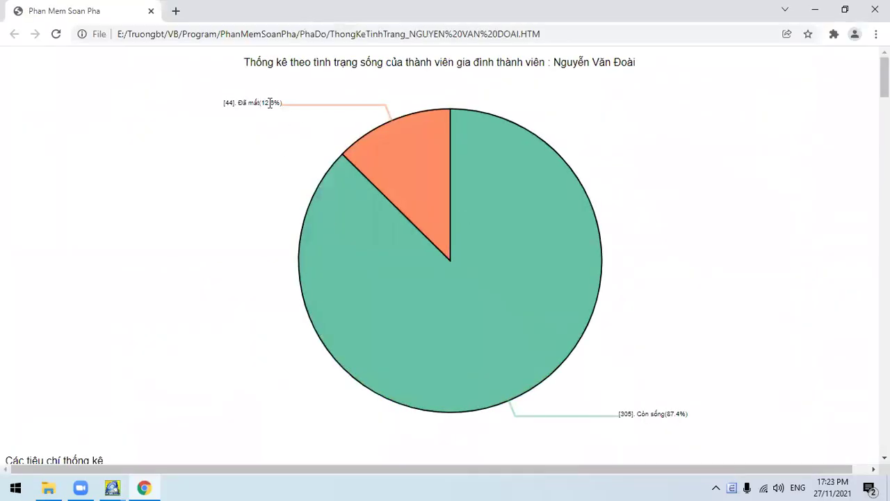
drag(666, 413, 689, 415)
scroll(678, 389, down, 20)
scroll(679, 383, up, 8)
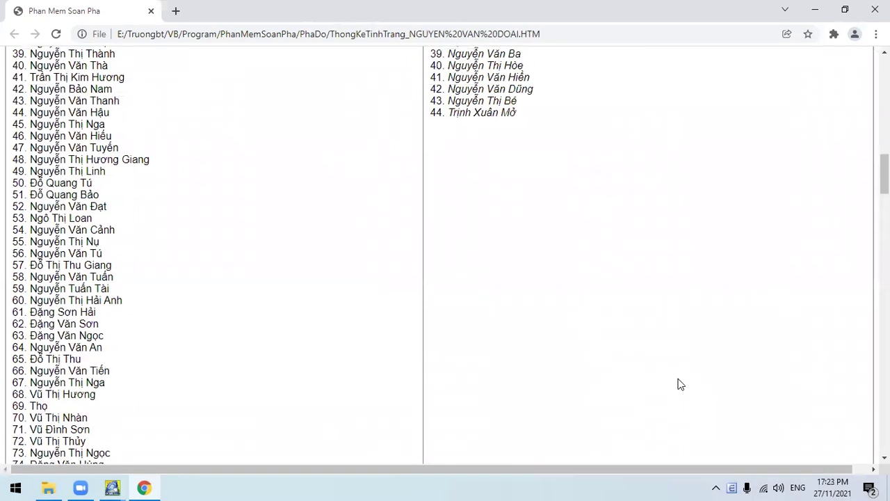
scroll(680, 385, up, 8)
click(875, 9)
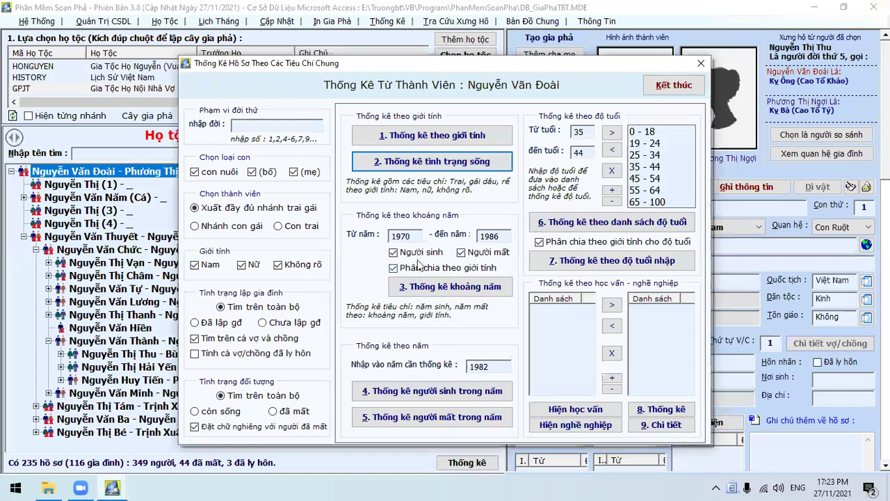
Generate the year-range chart for 1970 to 1990 with deceased members excluded, and close the report
click(420, 236)
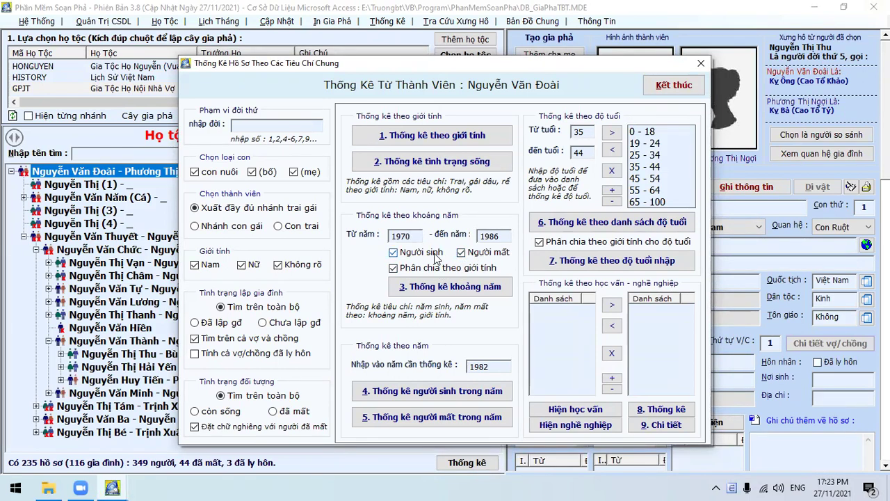
click(478, 255)
drag(490, 235, 540, 241)
click(482, 291)
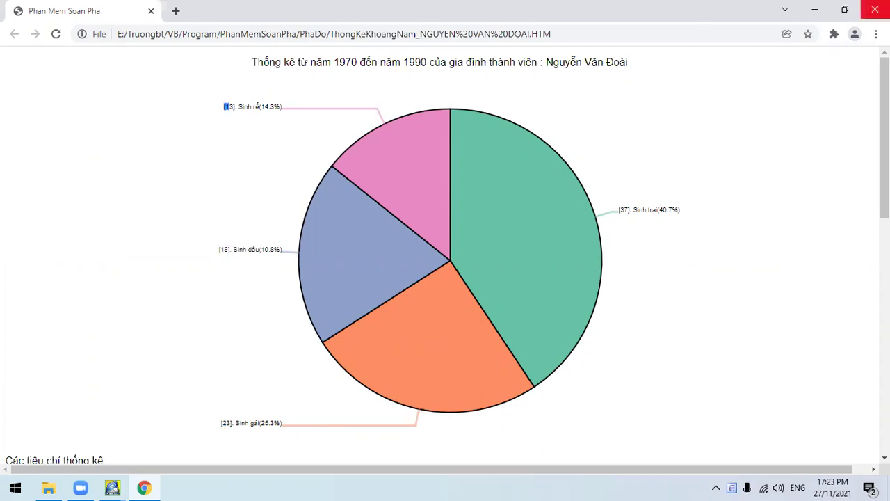
click(875, 10)
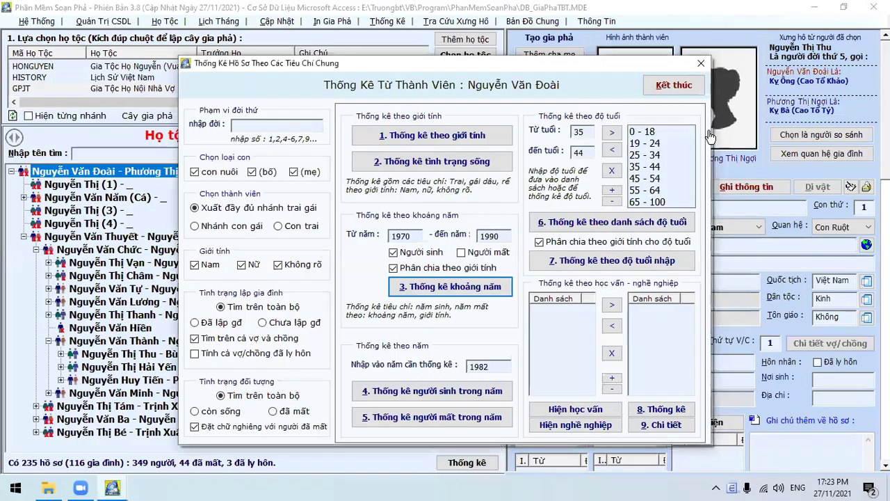
Regenerate the 1970 to 1990 chart including both births and deaths, and look through its member table
click(456, 287)
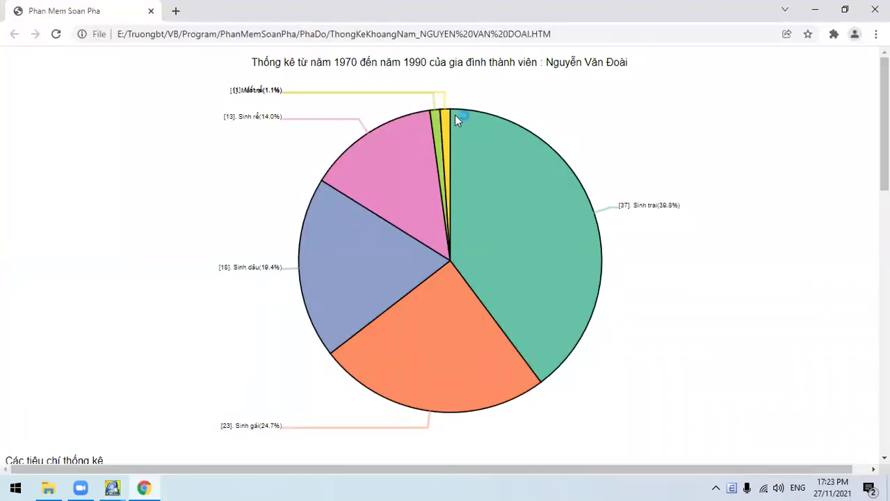
scroll(460, 301, down, 14)
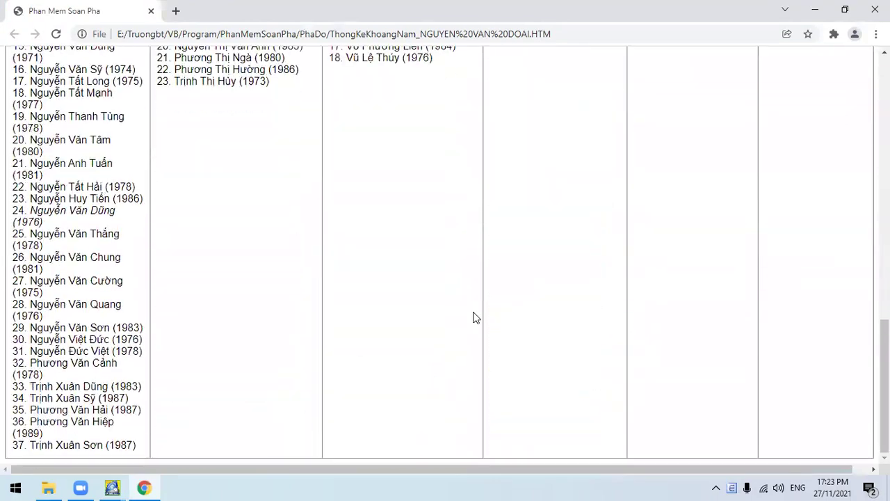
scroll(475, 318, up, 12)
scroll(475, 318, up, 1)
scroll(464, 314, down, 2)
Review the statistics criteria listed under the year-range chart, down to the marital-status line, and close the report
drag(129, 298, 3, 302)
click(450, 360)
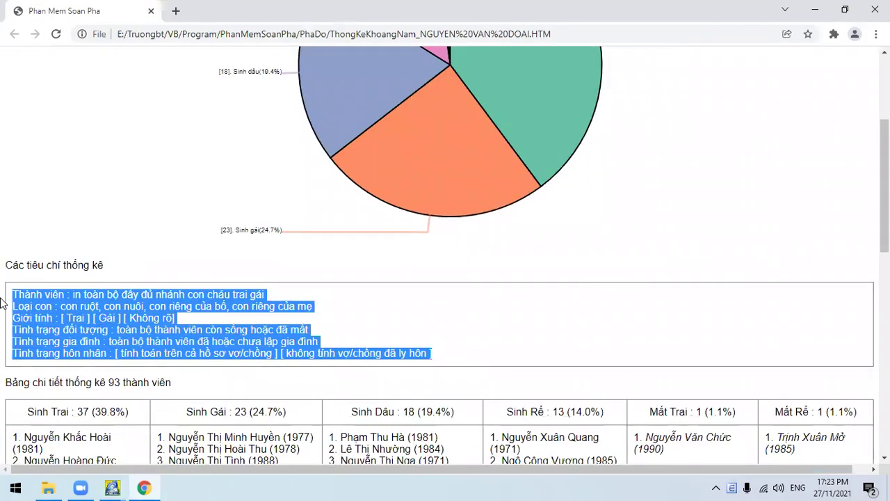
click(152, 334)
drag(58, 315, 279, 345)
drag(123, 356, 376, 354)
drag(433, 355, 282, 363)
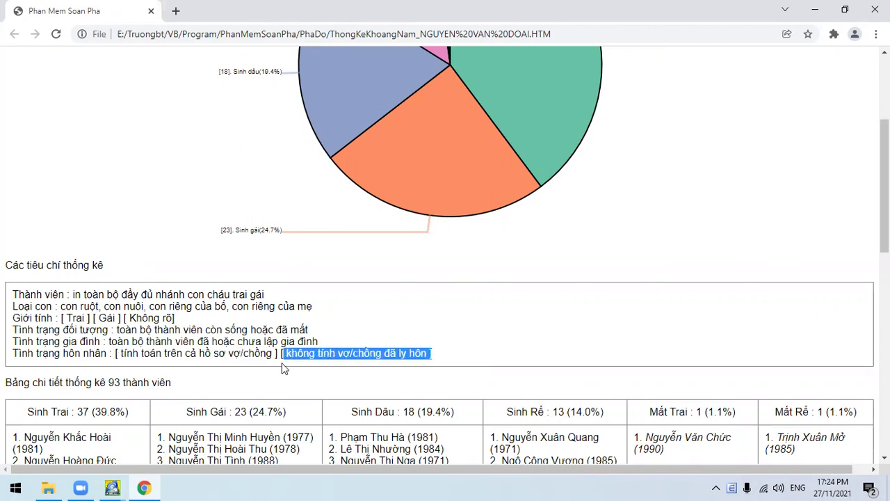
click(280, 356)
click(876, 10)
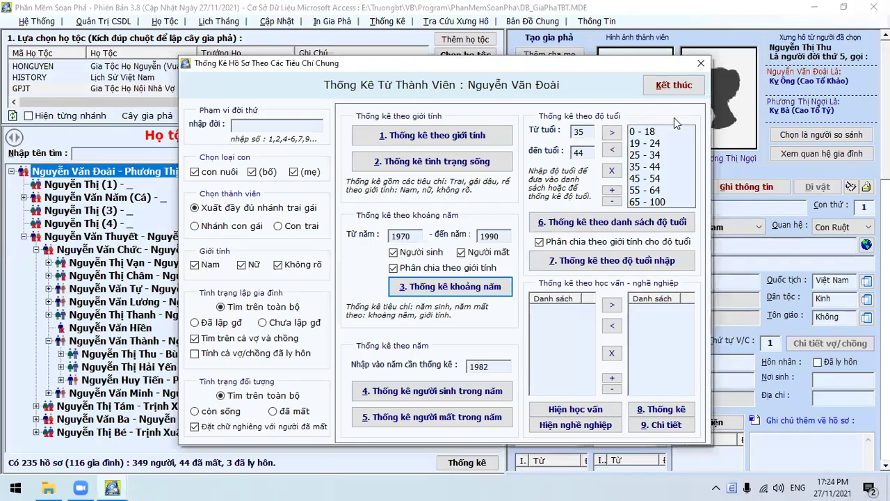
Generate the chart of members born in 1982, check its table of birth months, and close the report
click(487, 392)
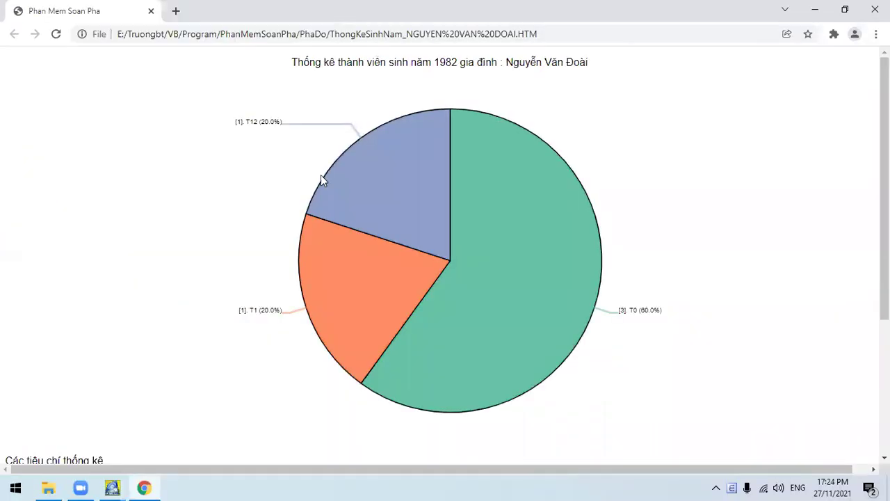
scroll(527, 248, down, 3)
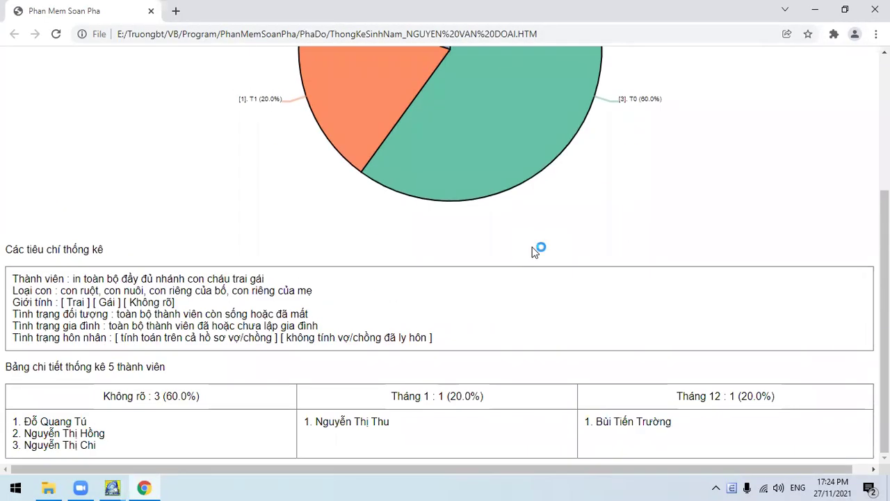
scroll(537, 249, up, 3)
click(862, 17)
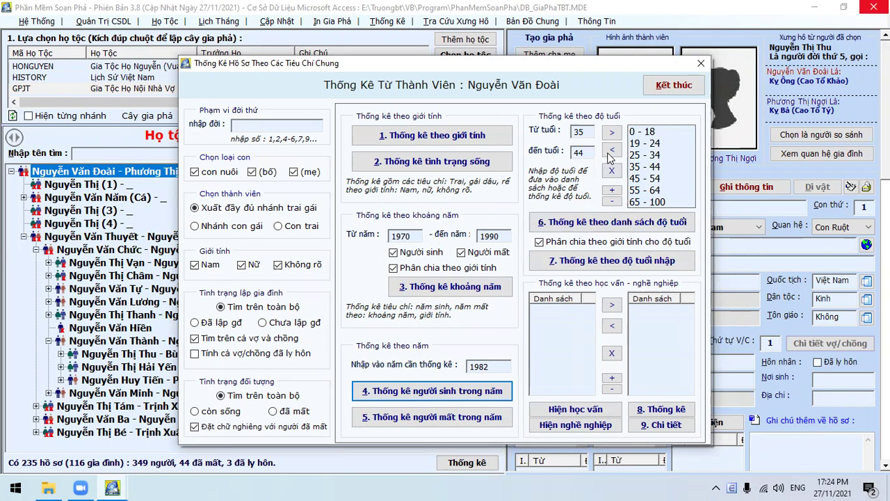
Set the age range from 20 to 40 and generate the chart for the entered ages, divided by gender
double_click(583, 132)
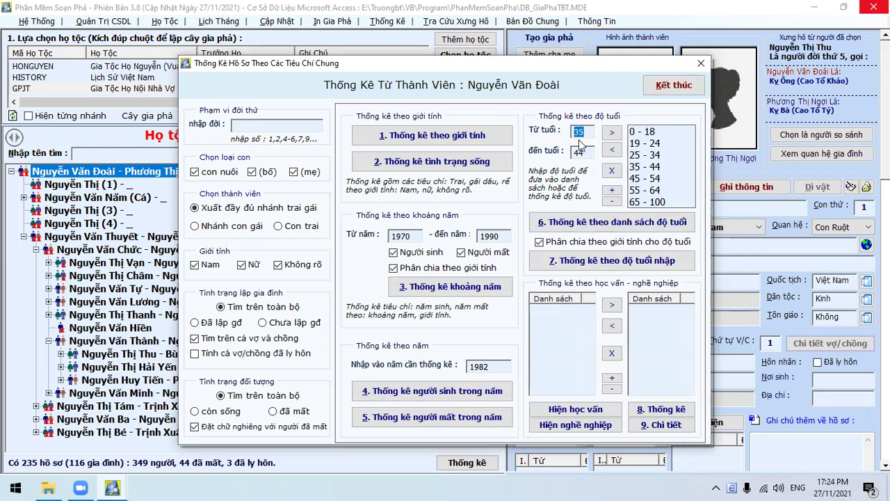
text(40)
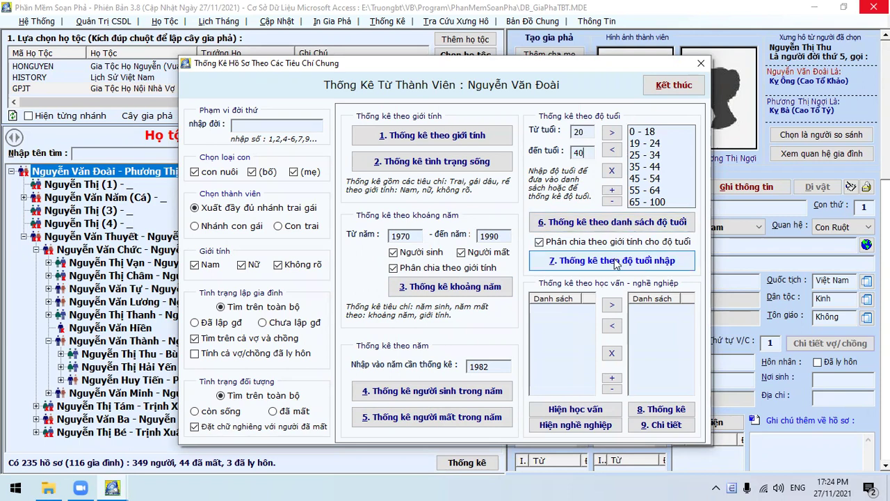
click(566, 259)
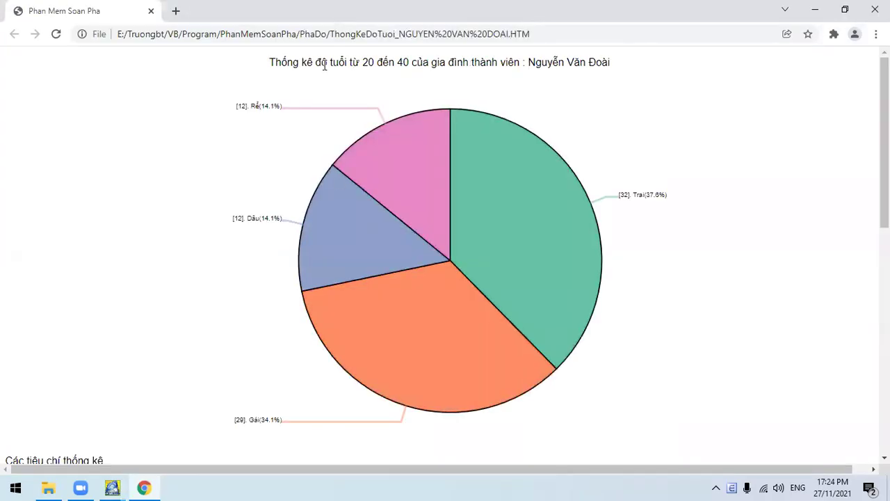
Examine the title, chart and detailed member table of the age 20 to 40 statistics, and close the report
drag(324, 65, 583, 65)
click(551, 202)
scroll(550, 229, down, 7)
drag(452, 162, 793, 235)
click(793, 236)
scroll(793, 235, up, 6)
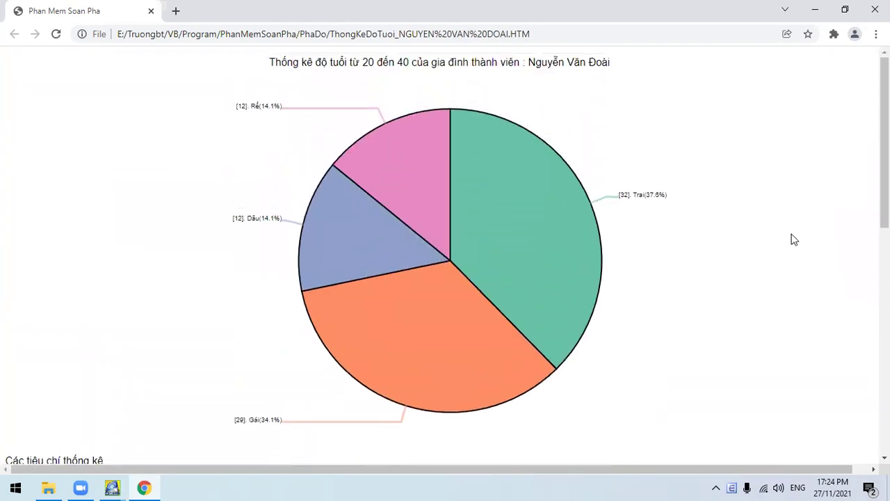
click(875, 10)
Generate the chart for the age-group list starting with 0 - 18, examine the group columns, and close the report
mouse_move(647, 144)
mouse_down()
mouse_move(654, 211)
mouse_move(649, 131)
mouse_up()
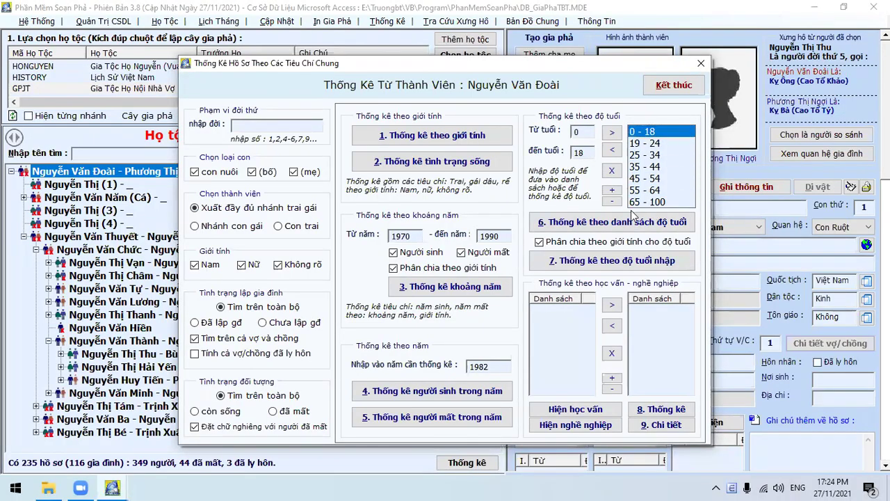
click(612, 222)
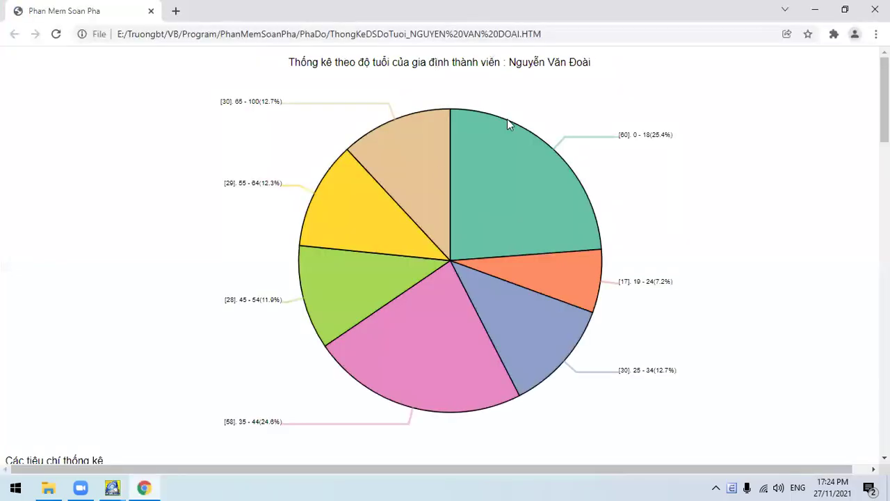
scroll(389, 236, down, 5)
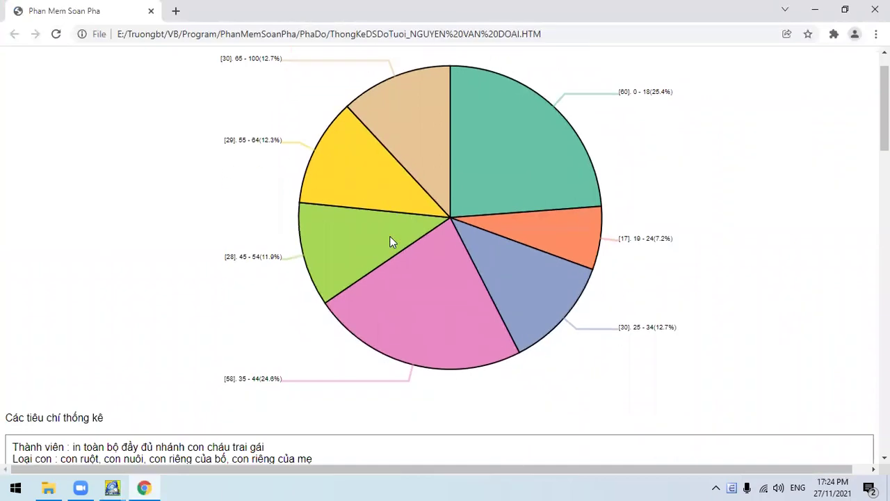
drag(46, 281, 841, 292)
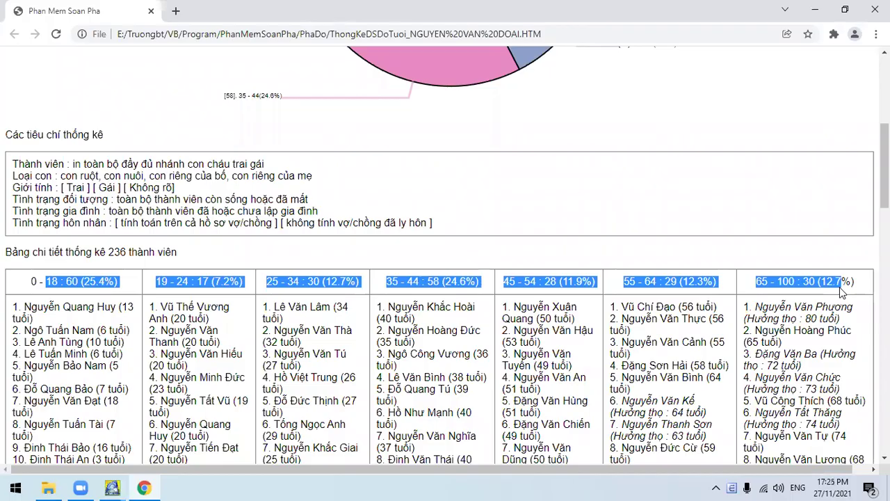
click(875, 9)
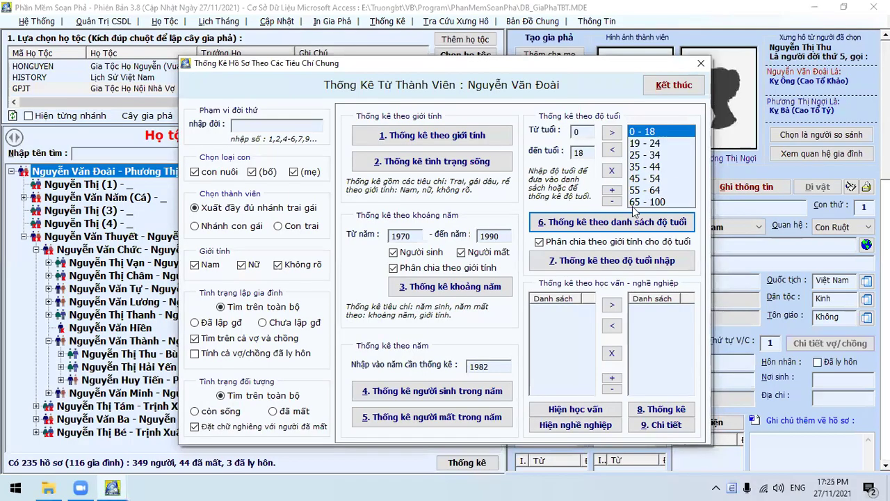
Turn off the gender division for ages, regenerate the age-group list chart, check its table, and close the report
click(603, 223)
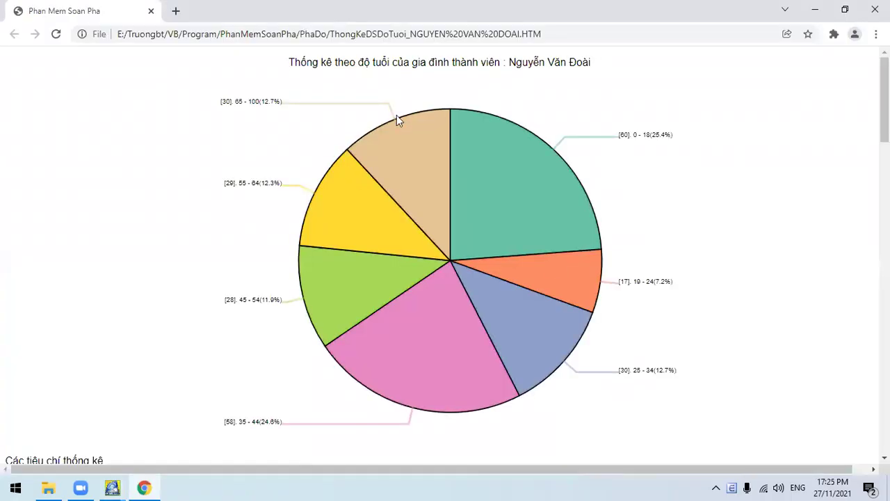
scroll(569, 312, down, 4)
drag(72, 347, 729, 426)
click(738, 341)
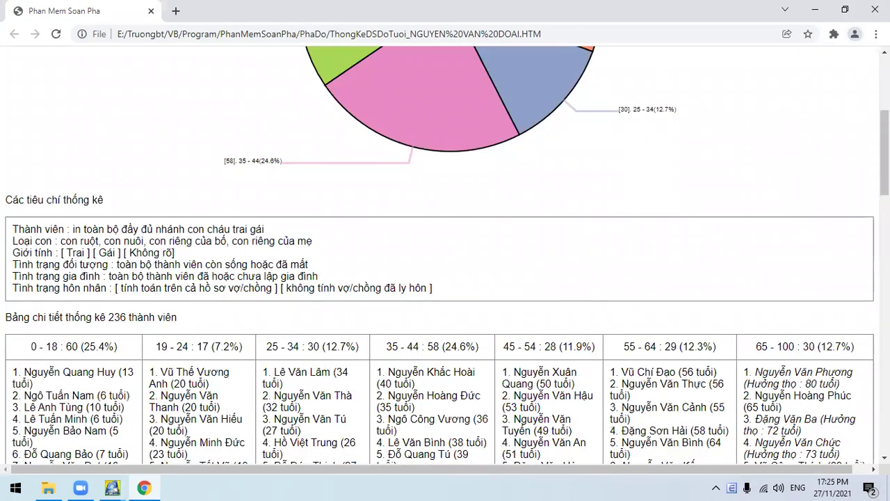
click(875, 10)
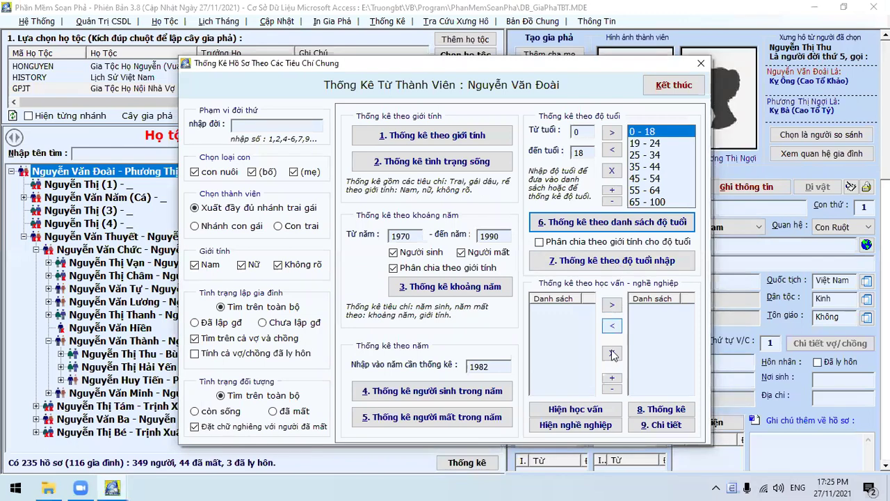
List the occupations and the education levels, generate the chart of members by education, and close the report
click(583, 425)
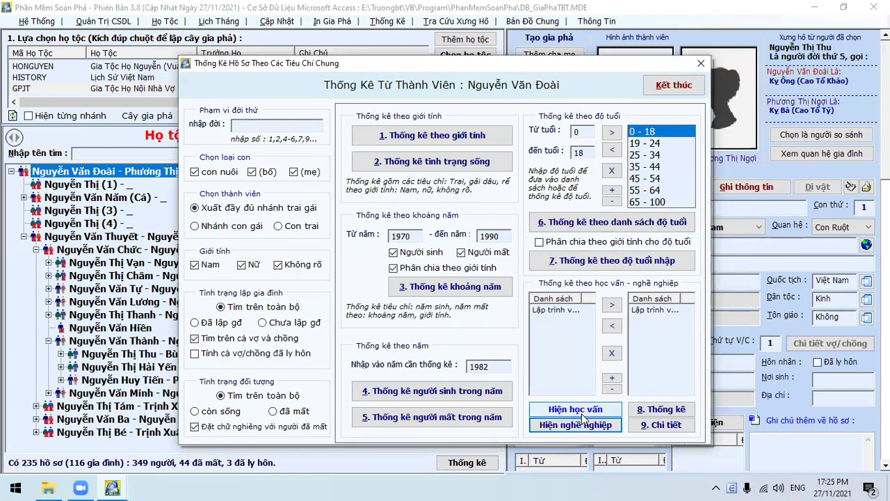
click(582, 411)
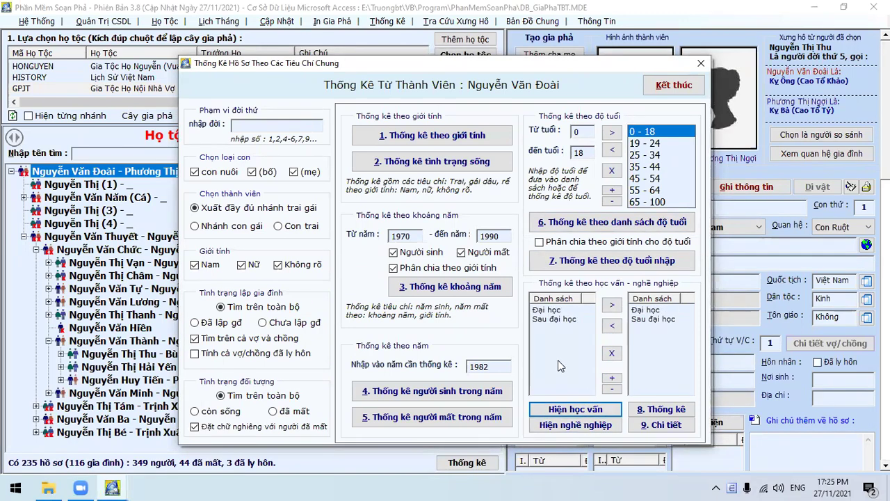
click(668, 412)
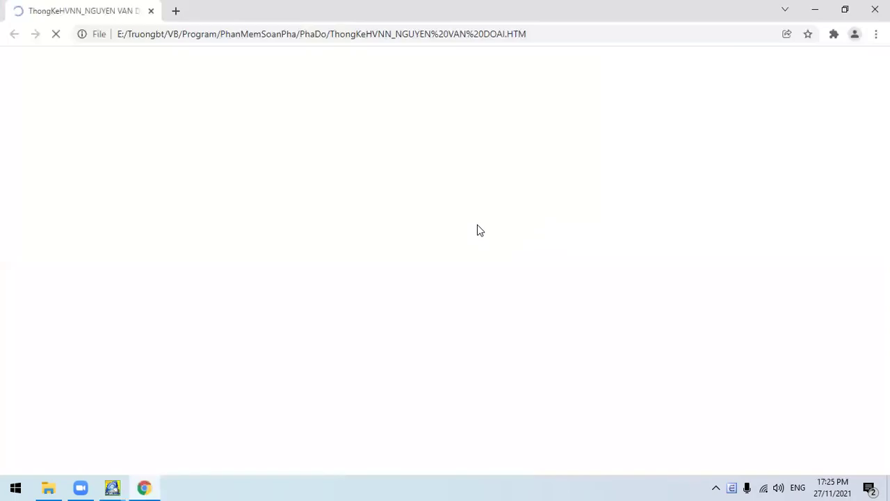
drag(436, 362, 621, 189)
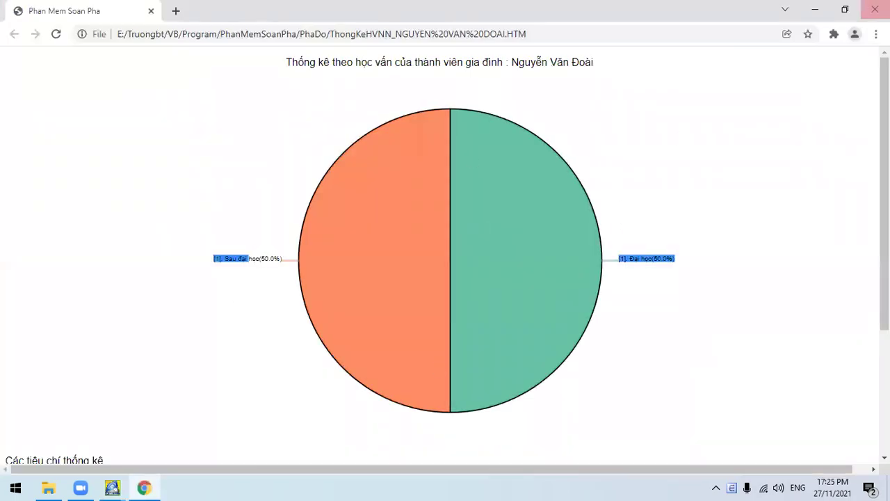
click(875, 10)
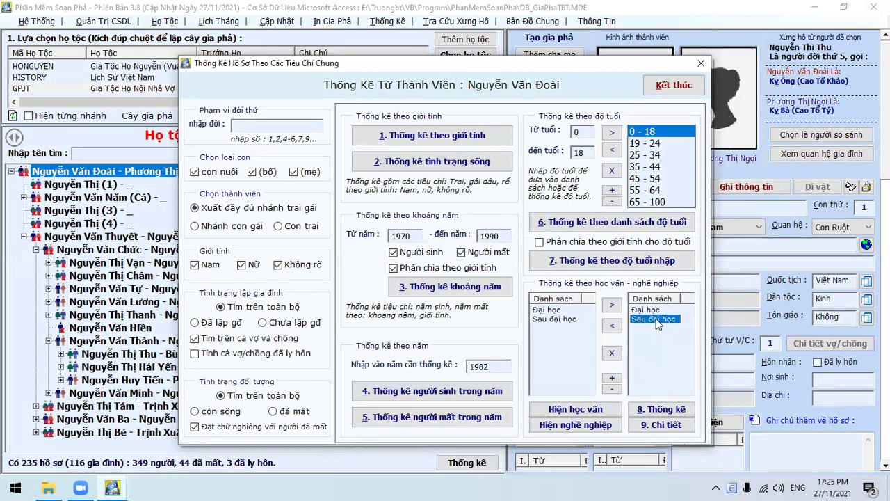
Generate the detailed chart for the Sau đại học education level, close the report, and exit the statistics
click(667, 425)
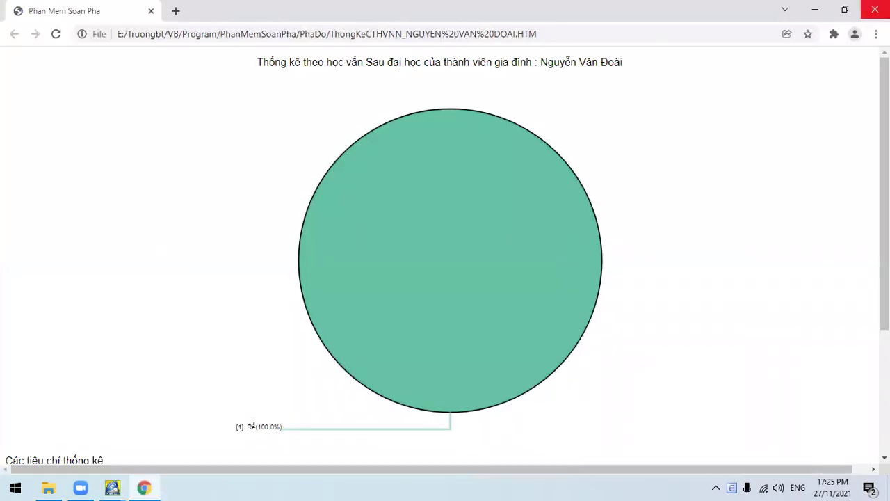
click(875, 9)
click(672, 85)
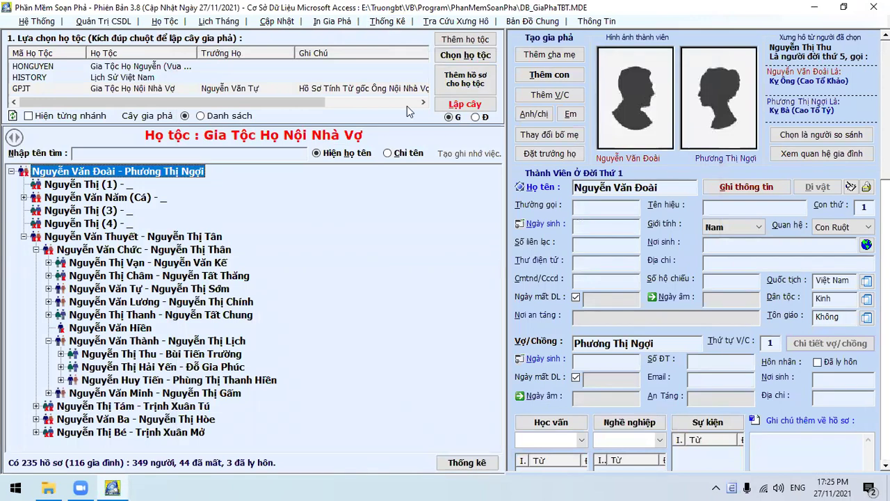
key(alt+i)
click(423, 190)
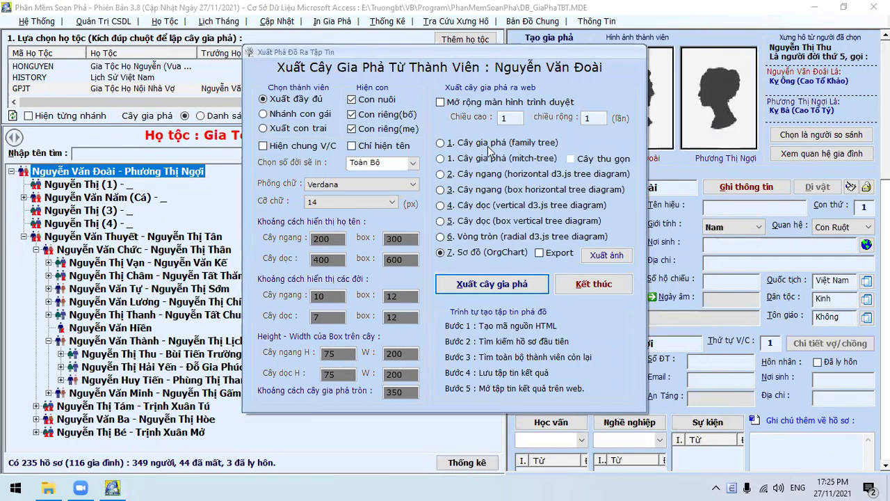
click(515, 147)
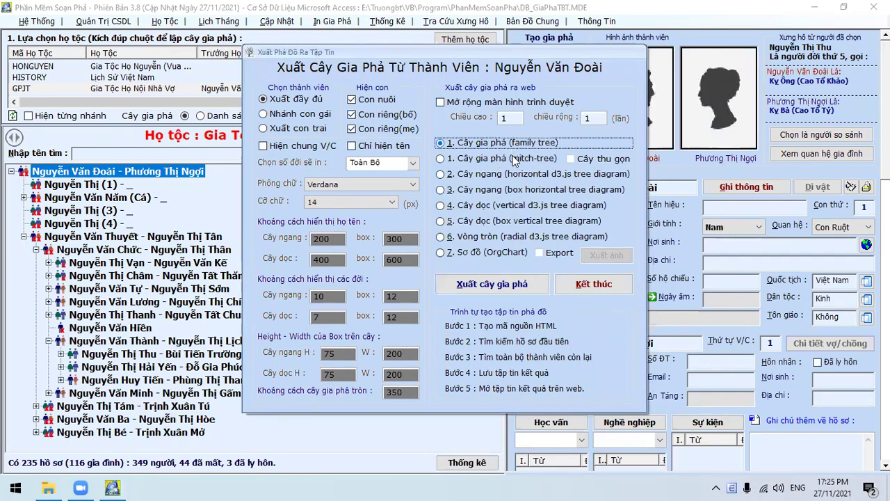
click(584, 283)
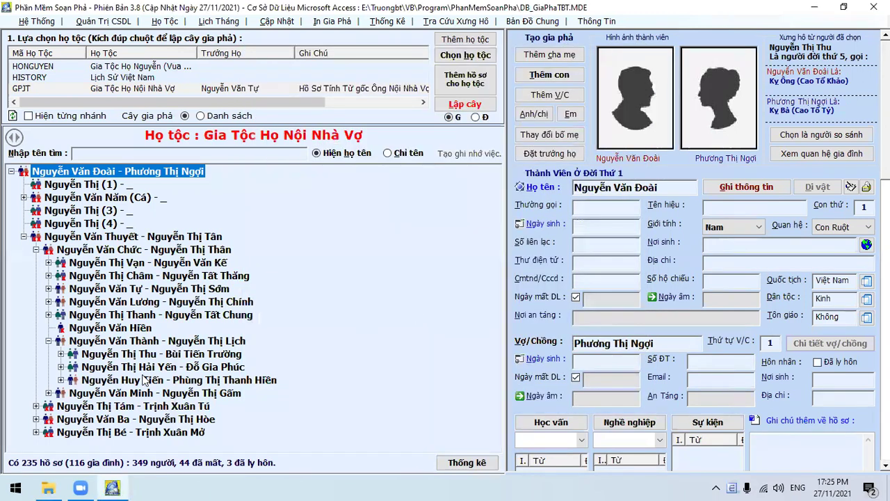
Export the family tree of the third-generation member heading the expanded branch to the web as a collapsed mitch-tree
click(129, 250)
click(388, 21)
click(358, 27)
click(405, 173)
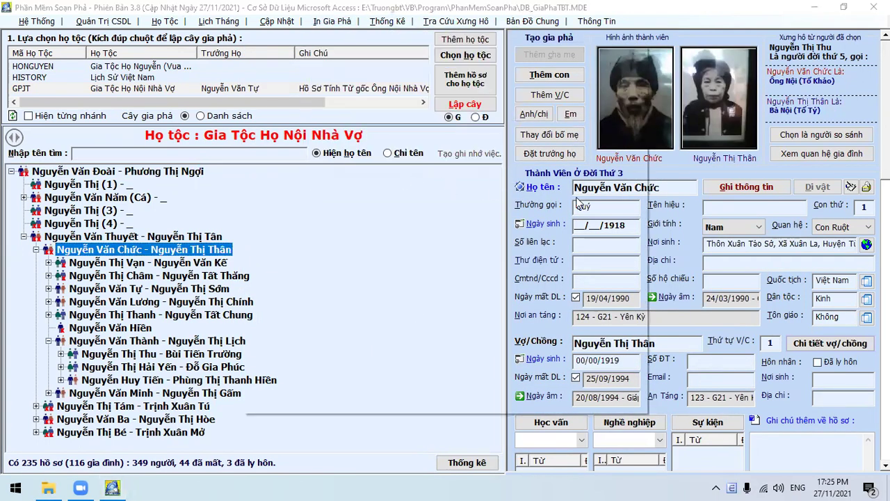
click(489, 144)
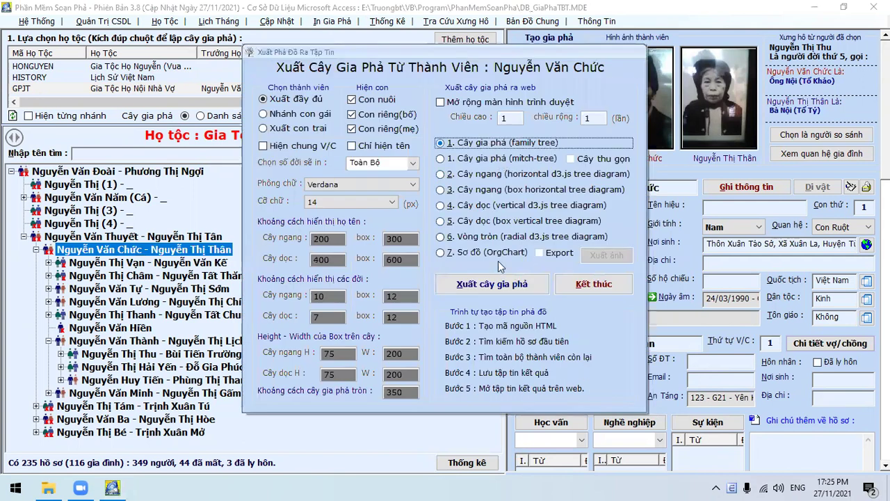
click(507, 159)
click(494, 284)
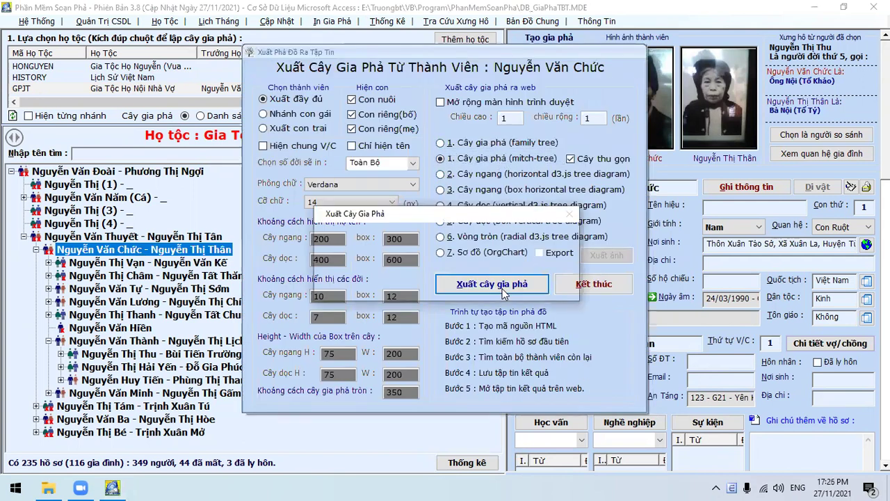
click(495, 294)
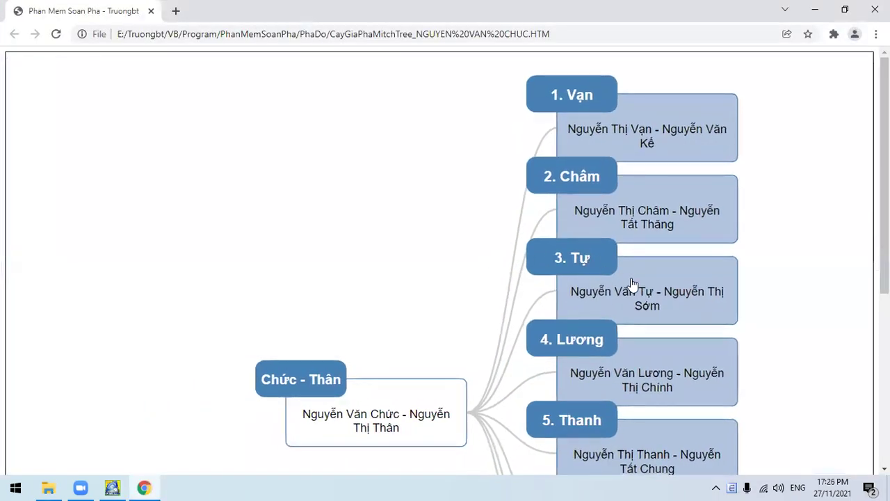
Browse the third child's branch and its first descendant in the mitch-tree, return to the root couple, and close the page
click(633, 283)
click(634, 414)
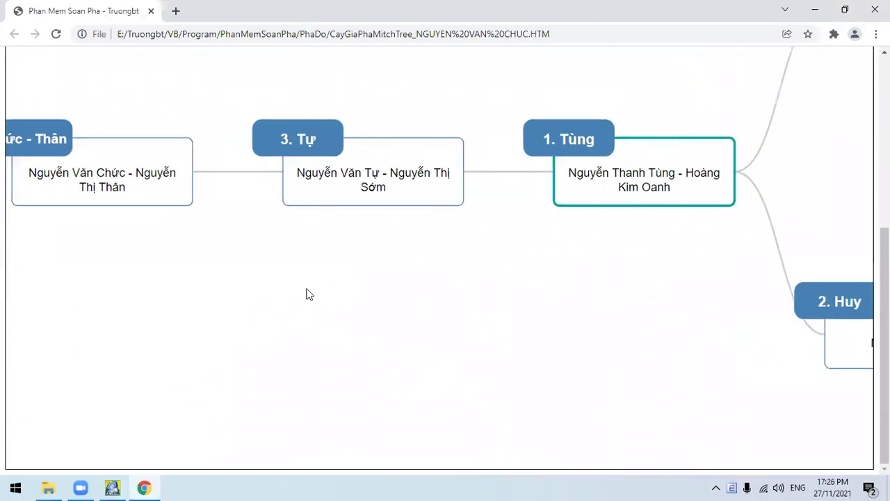
click(735, 177)
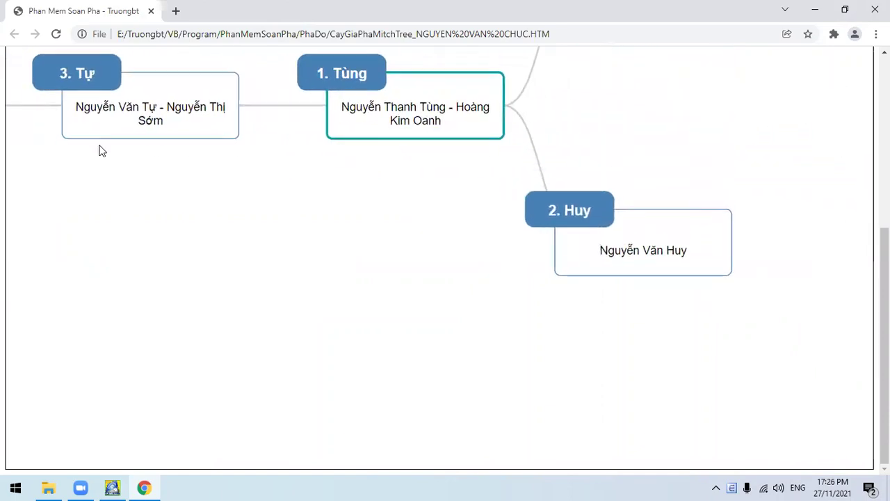
click(139, 191)
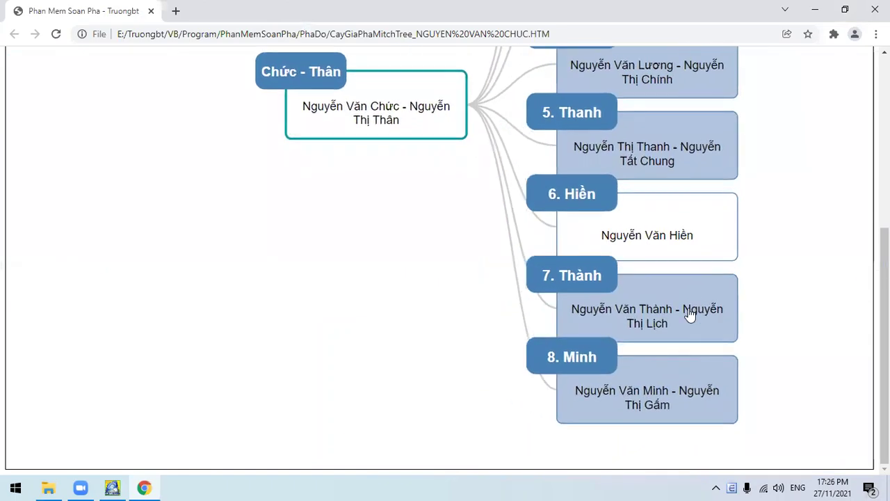
click(689, 313)
click(875, 10)
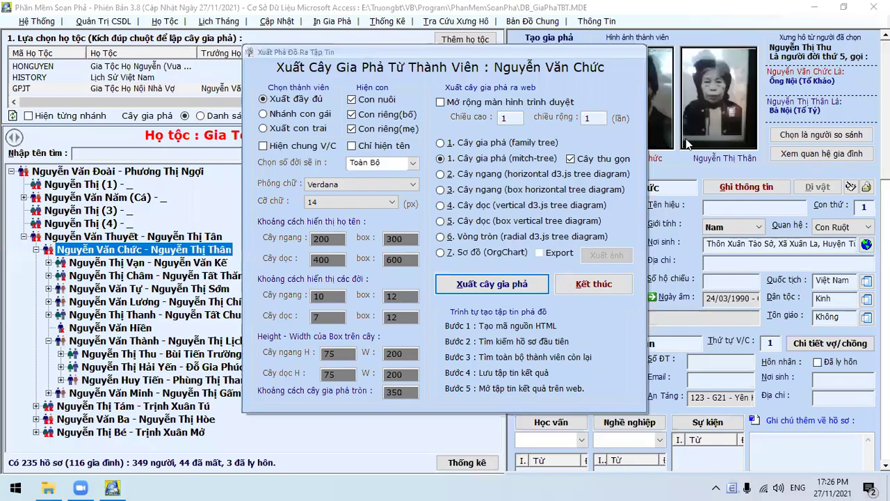
Export the same member's tree as a horizontal d3.js tree diagram, view it, and close the page
click(508, 174)
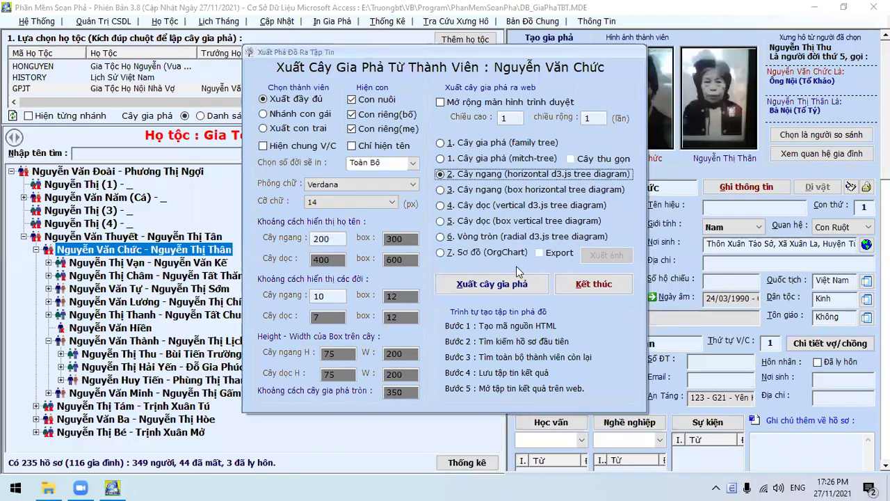
click(516, 190)
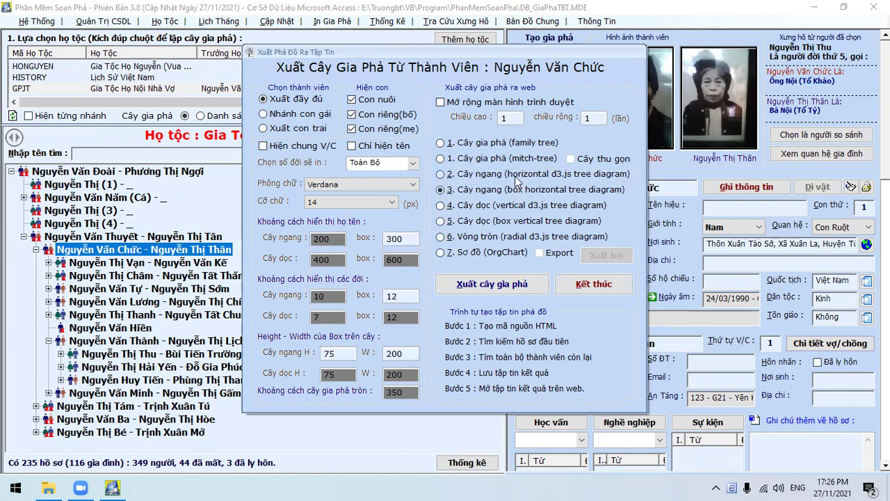
click(515, 176)
click(501, 284)
click(500, 286)
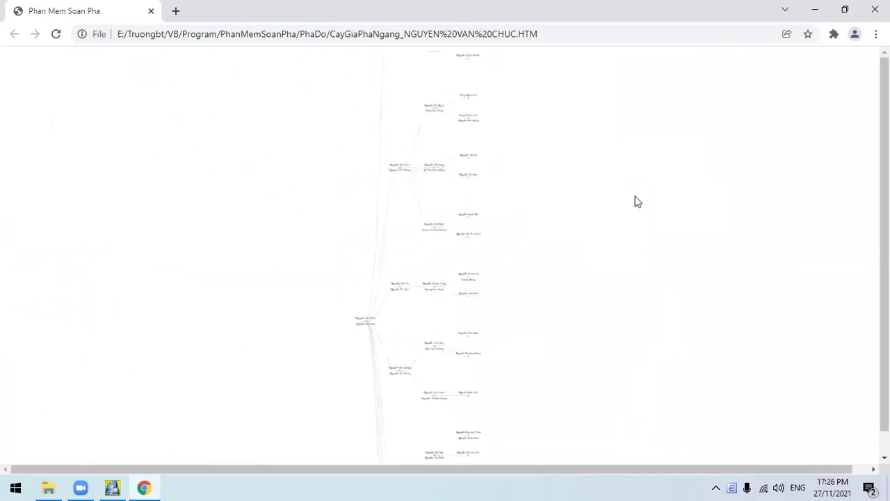
click(875, 10)
Export the same member's tree to the web as a box vertical tree diagram
click(505, 222)
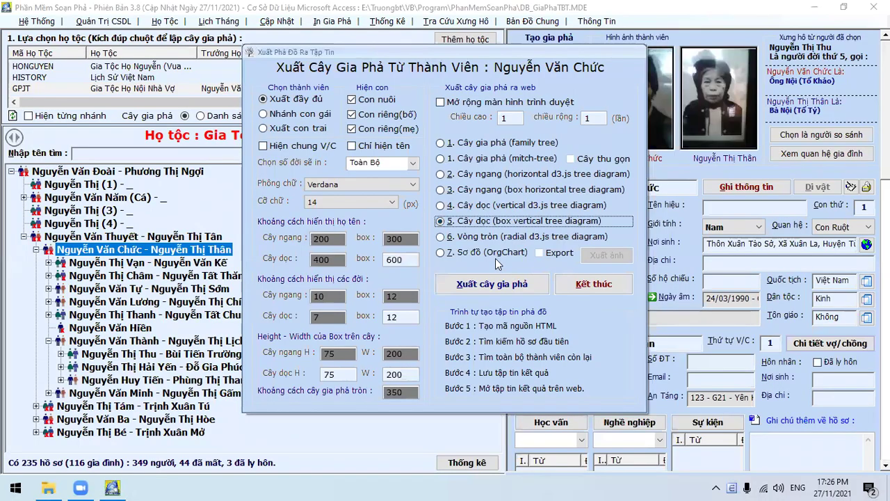
click(498, 290)
click(501, 290)
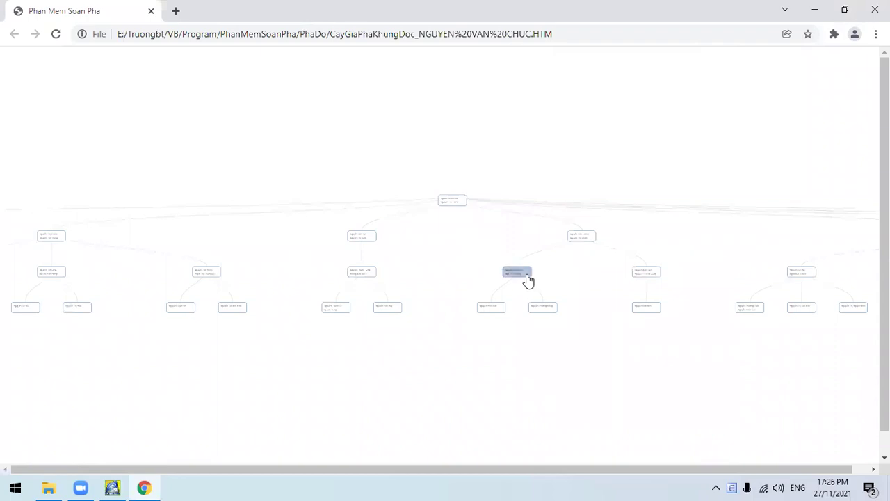
Collapse and expand member nodes in the vertical box tree, check it at different zoom levels, and close the page
click(527, 279)
click(475, 241)
click(241, 237)
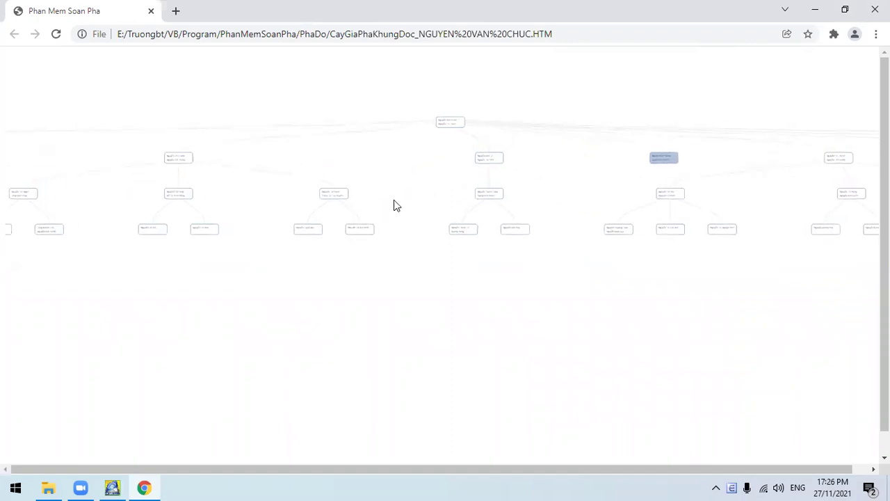
click(336, 196)
scroll(374, 214, up, 5)
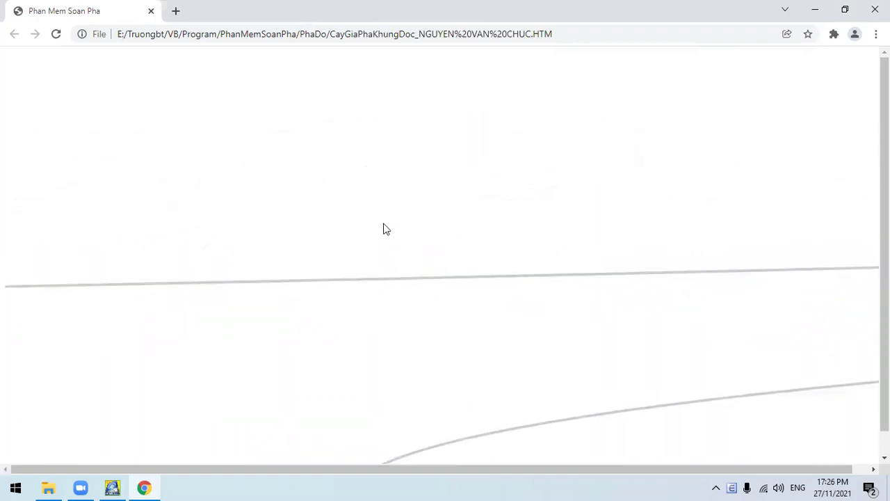
scroll(436, 248, down, 5)
click(875, 10)
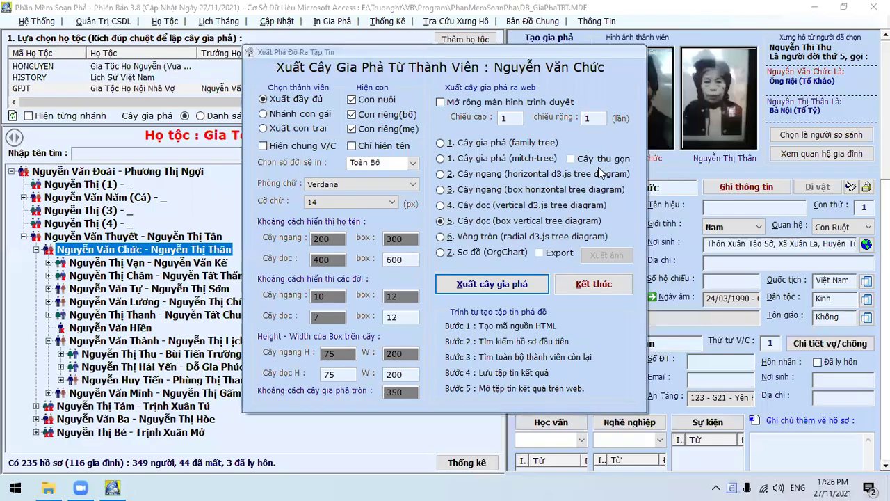
Export the same member's tree as a radial d3.js tree diagram, examine its branches, and close the page
click(491, 284)
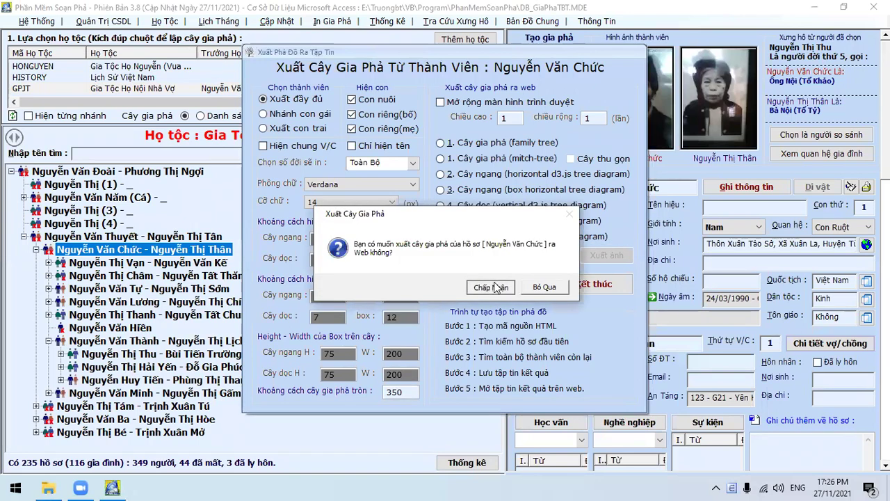
click(496, 287)
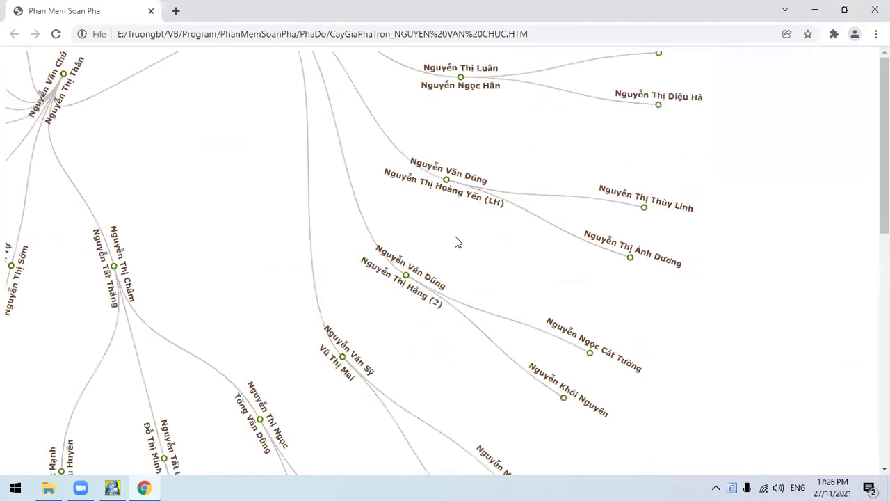
scroll(428, 244, up, 5)
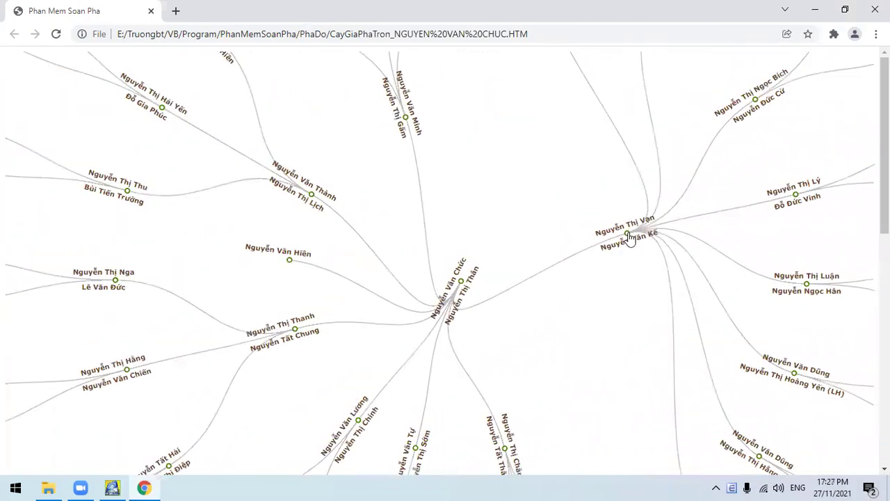
scroll(629, 237, down, 3)
scroll(514, 242, down, 2)
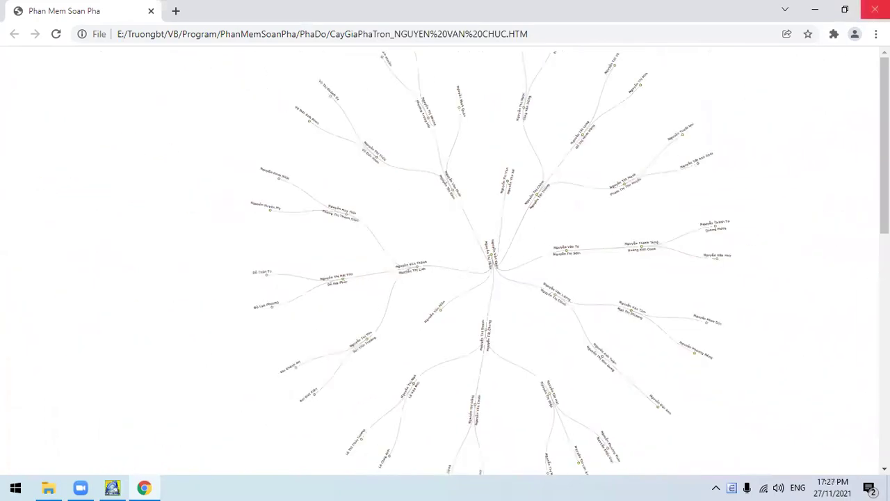
click(875, 9)
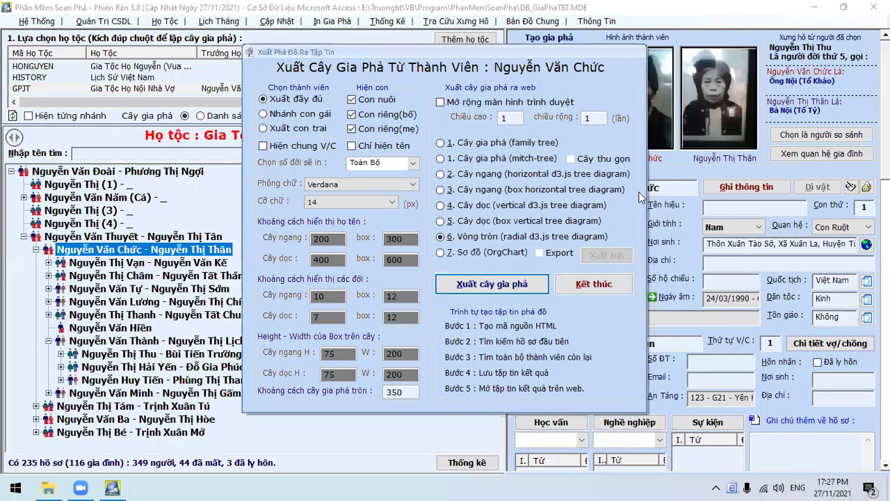
Export the same member's tree as an OrgChart, view two members' details, and close the page
click(480, 286)
click(489, 288)
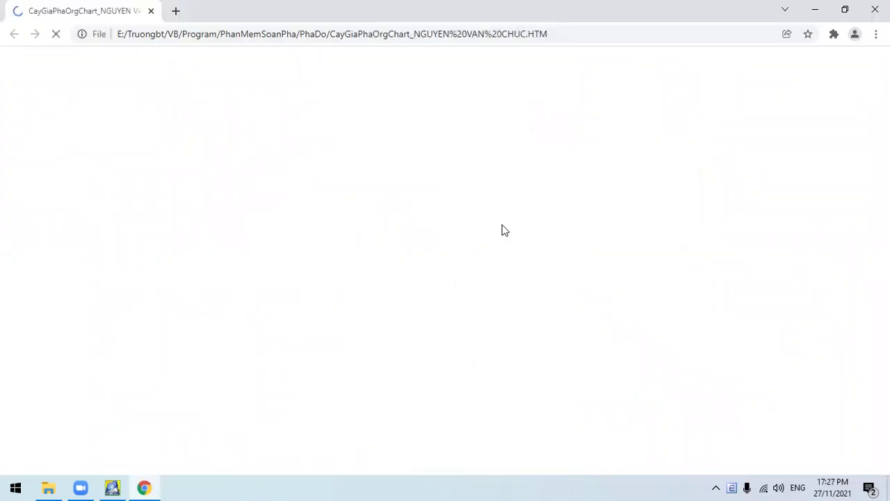
scroll(554, 230, down, 5)
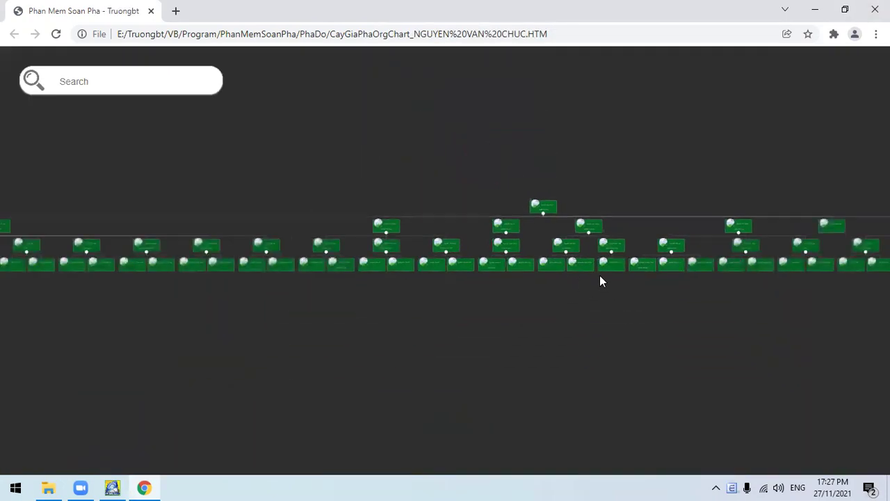
click(601, 279)
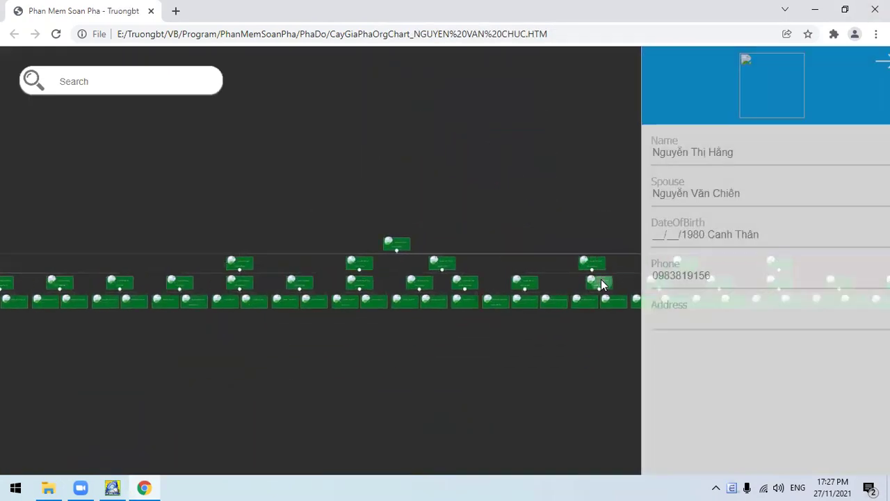
click(592, 267)
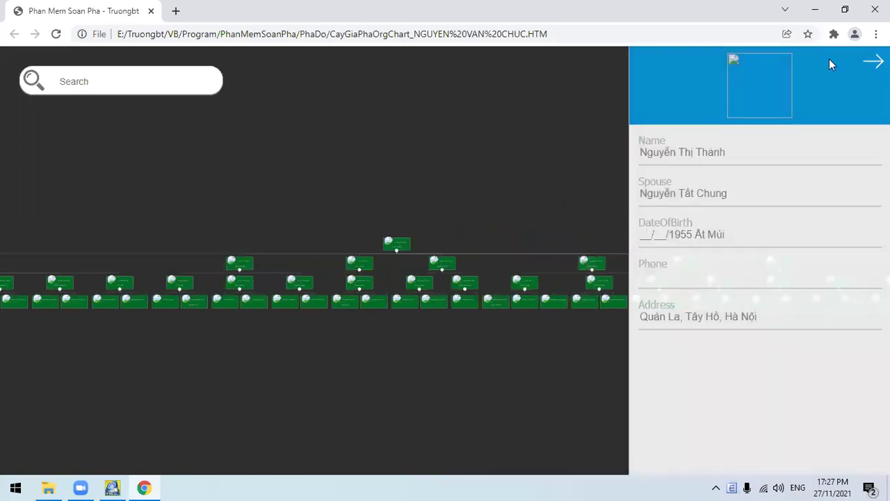
click(876, 10)
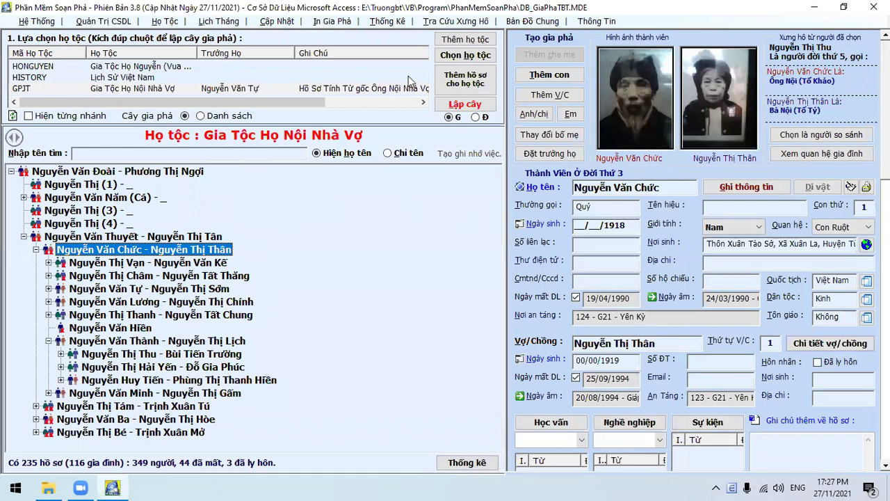
Turn on the Export option for the OrgChart in the web family tree export and export the member photos to the HinhAnh folder
click(383, 23)
mouse_move(332, 20)
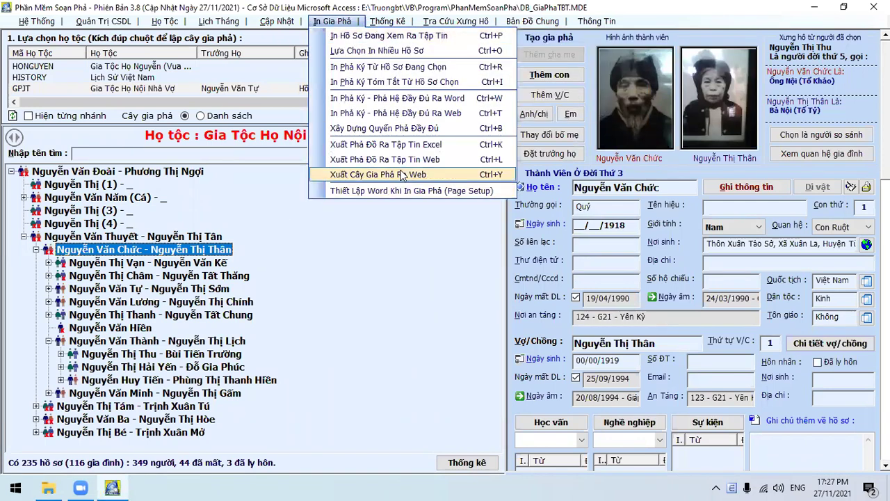
click(402, 176)
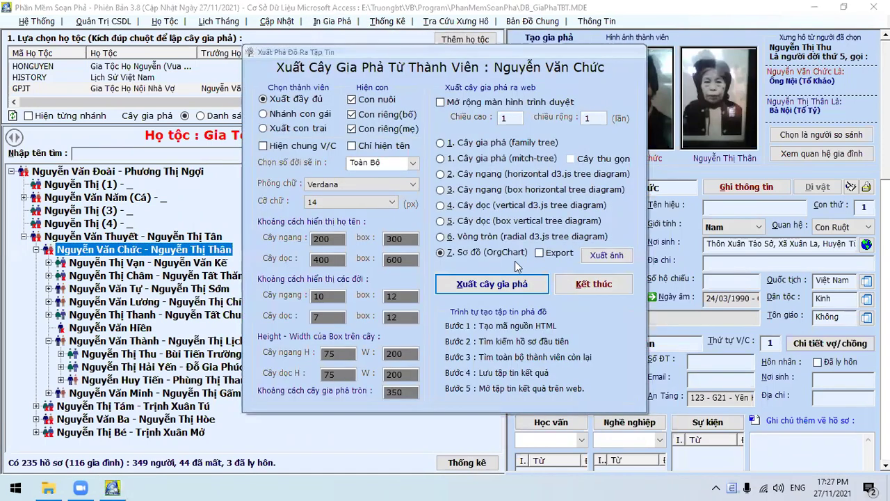
click(551, 255)
click(608, 257)
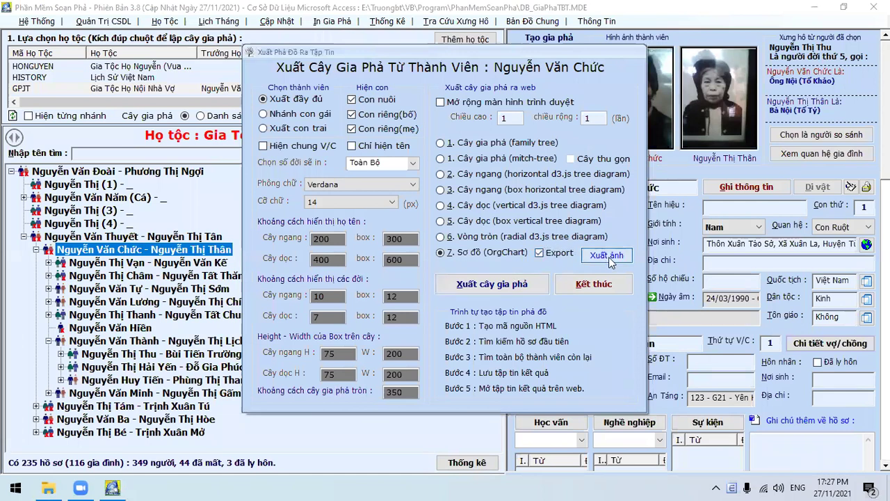
click(535, 288)
click(588, 255)
click(512, 289)
click(539, 288)
click(490, 285)
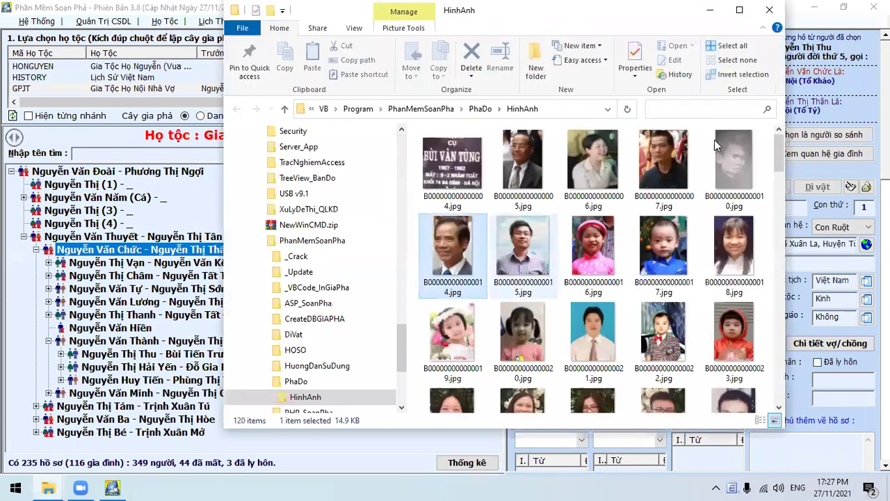
Examine the exported web files in the PhaDo folder that contains HinhAnh, and close the folder window
click(480, 109)
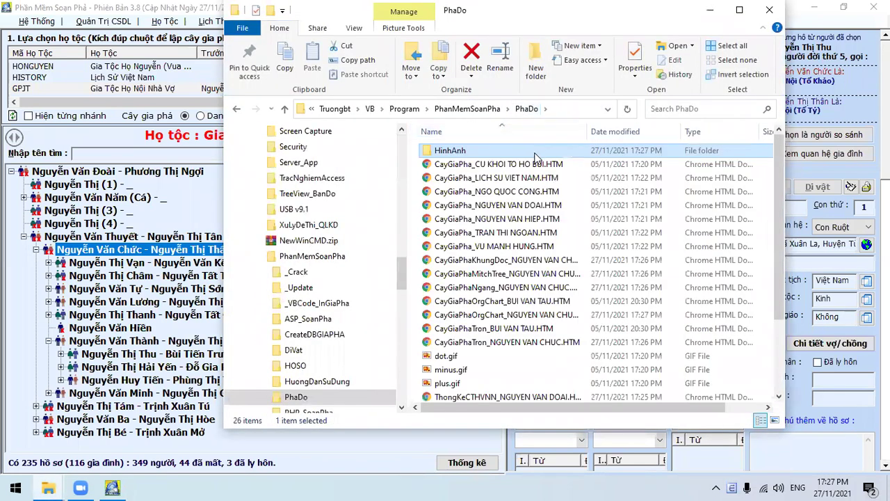
scroll(549, 277, down, 3)
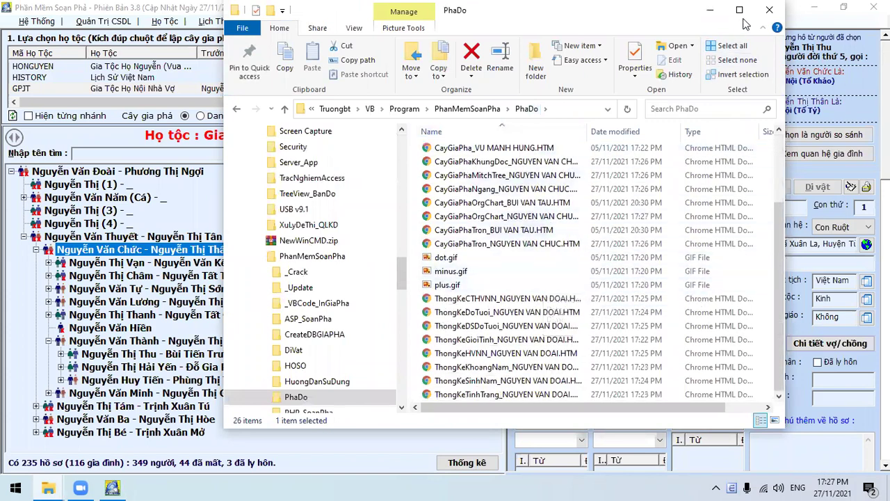
click(770, 10)
Export the selected member's tree again as an OrgChart, view its photo boxes, and close the page and the export dialog
click(490, 287)
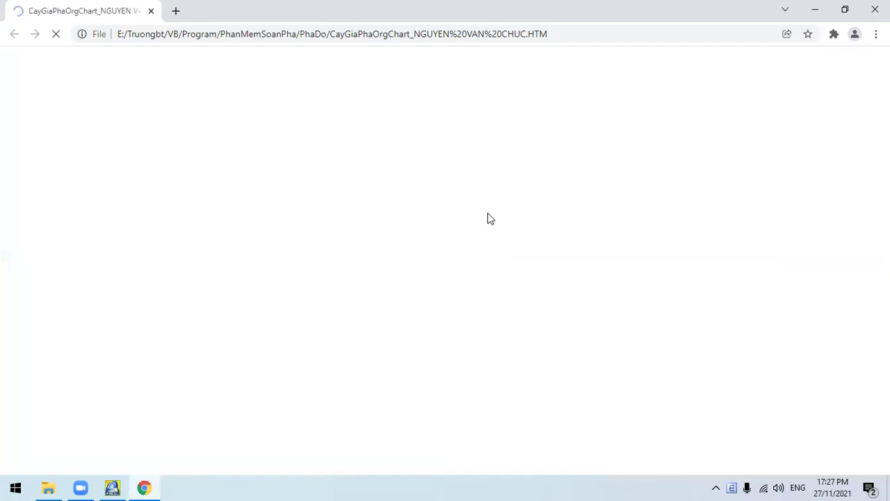
scroll(431, 158, down, 5)
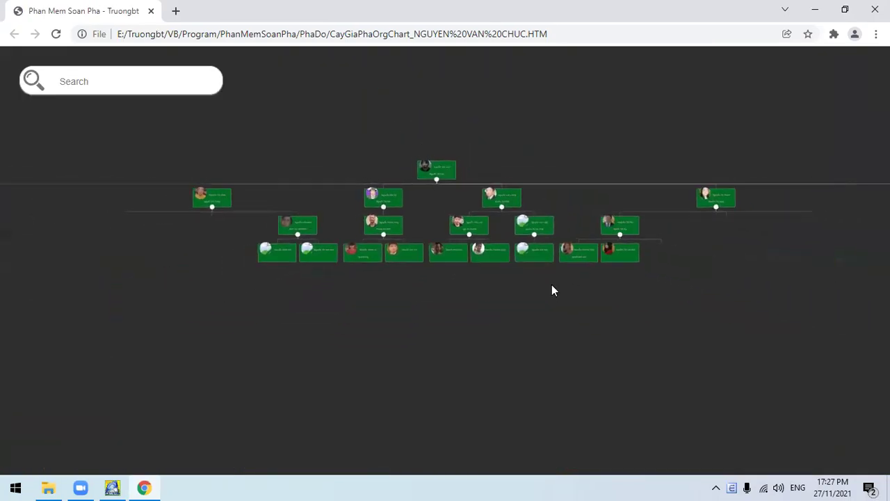
scroll(597, 149, up, 2)
drag(596, 149, 583, 259)
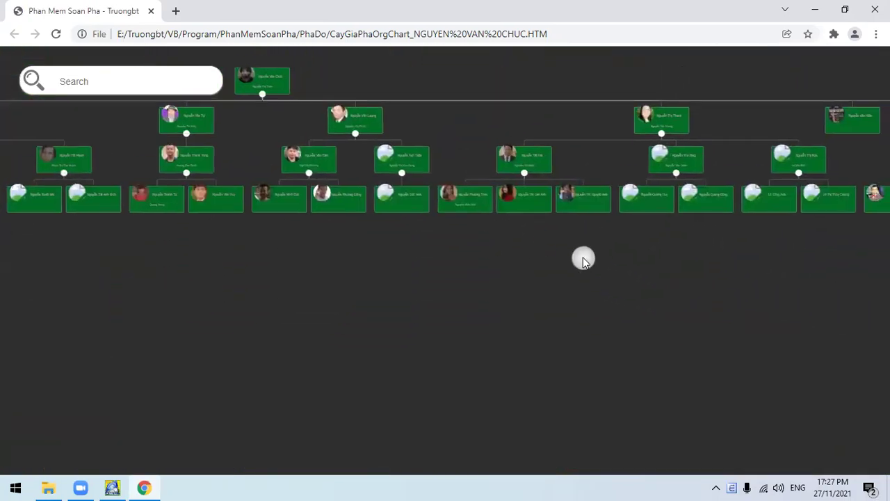
click(873, 10)
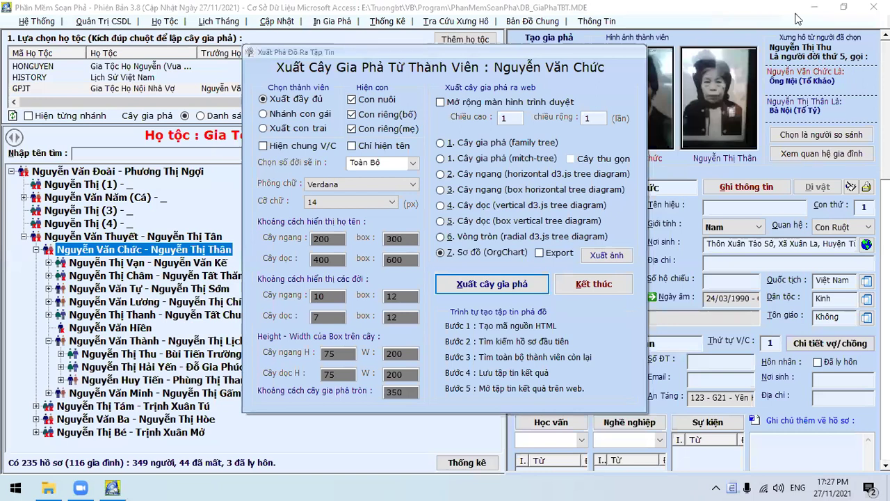
click(583, 287)
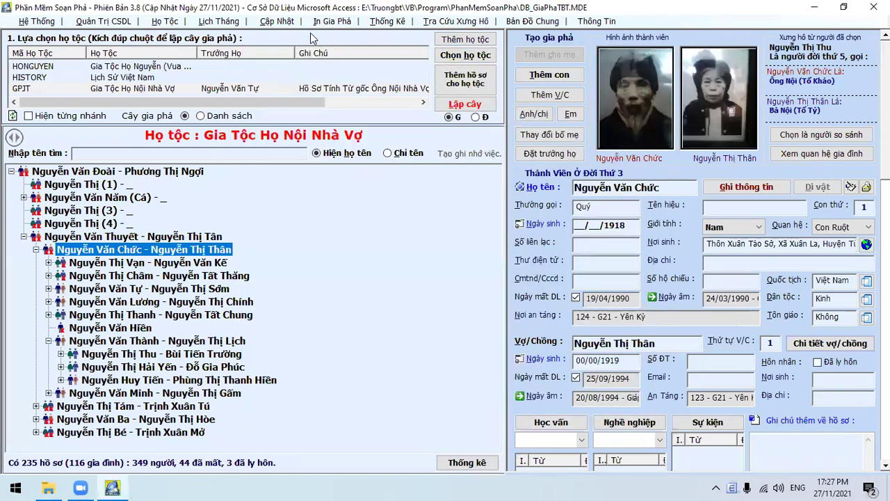